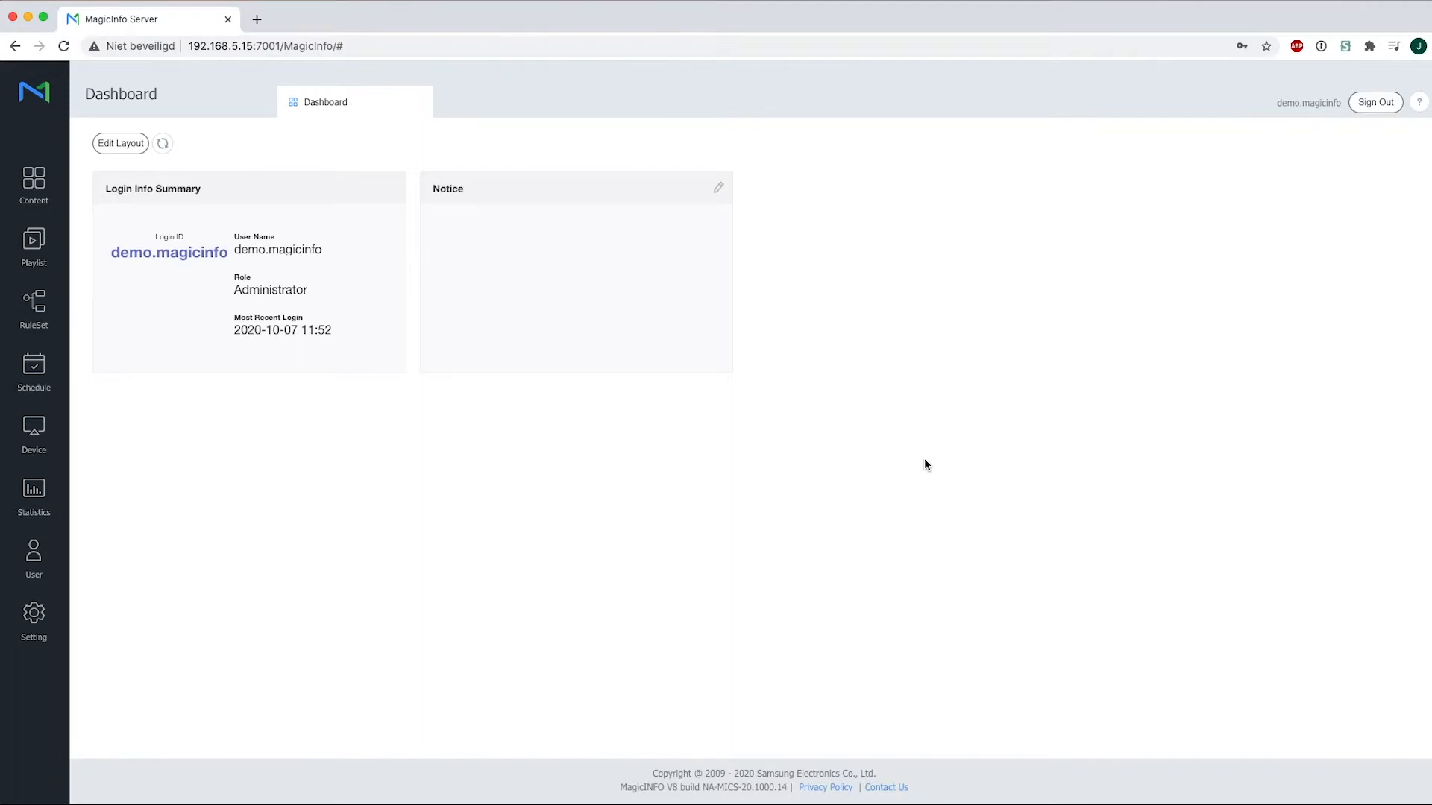
- Show the list of all tags under Setting > Tag Management
{"action": "left_click", "coordinate": [35, 621]}
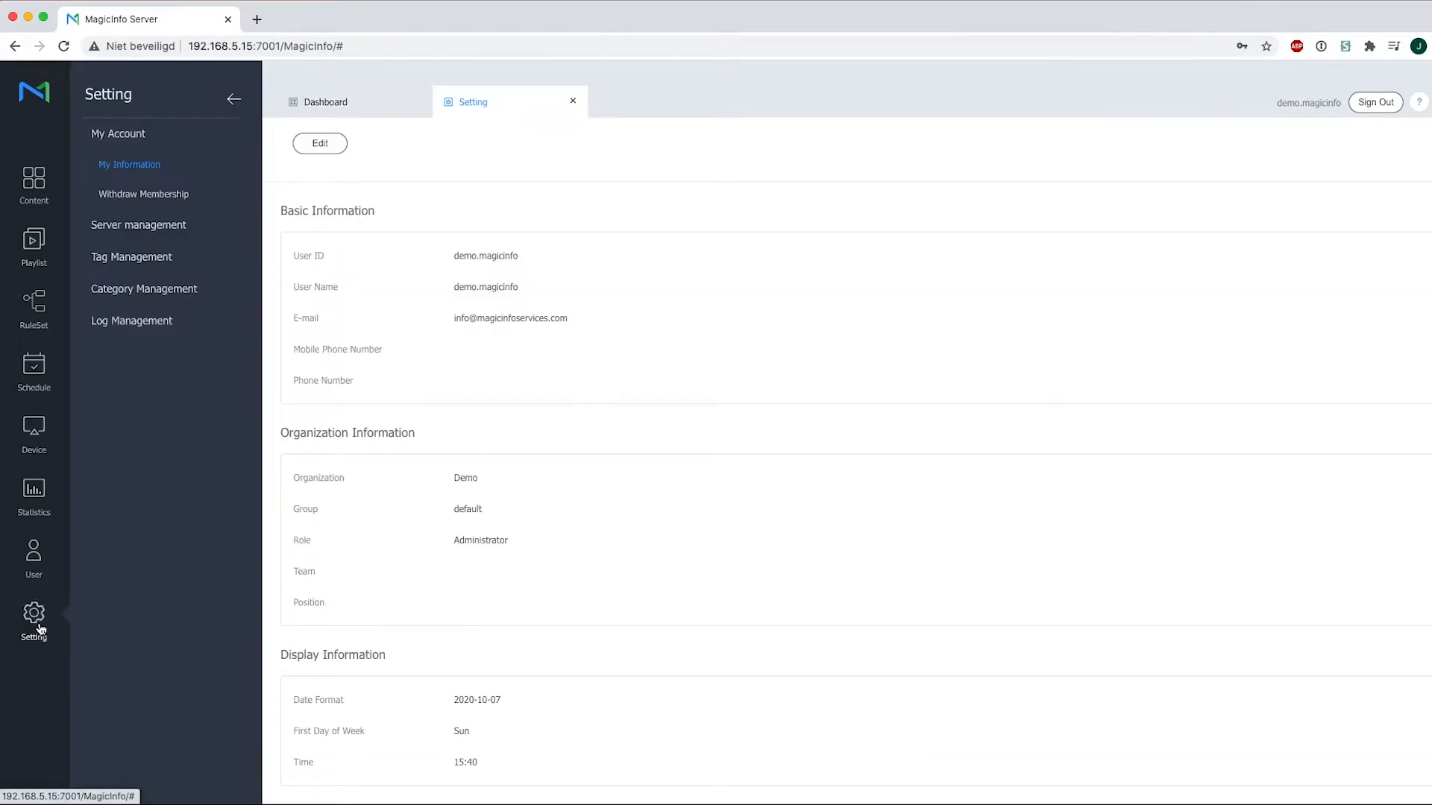
{"action": "left_click", "coordinate": [143, 256]}
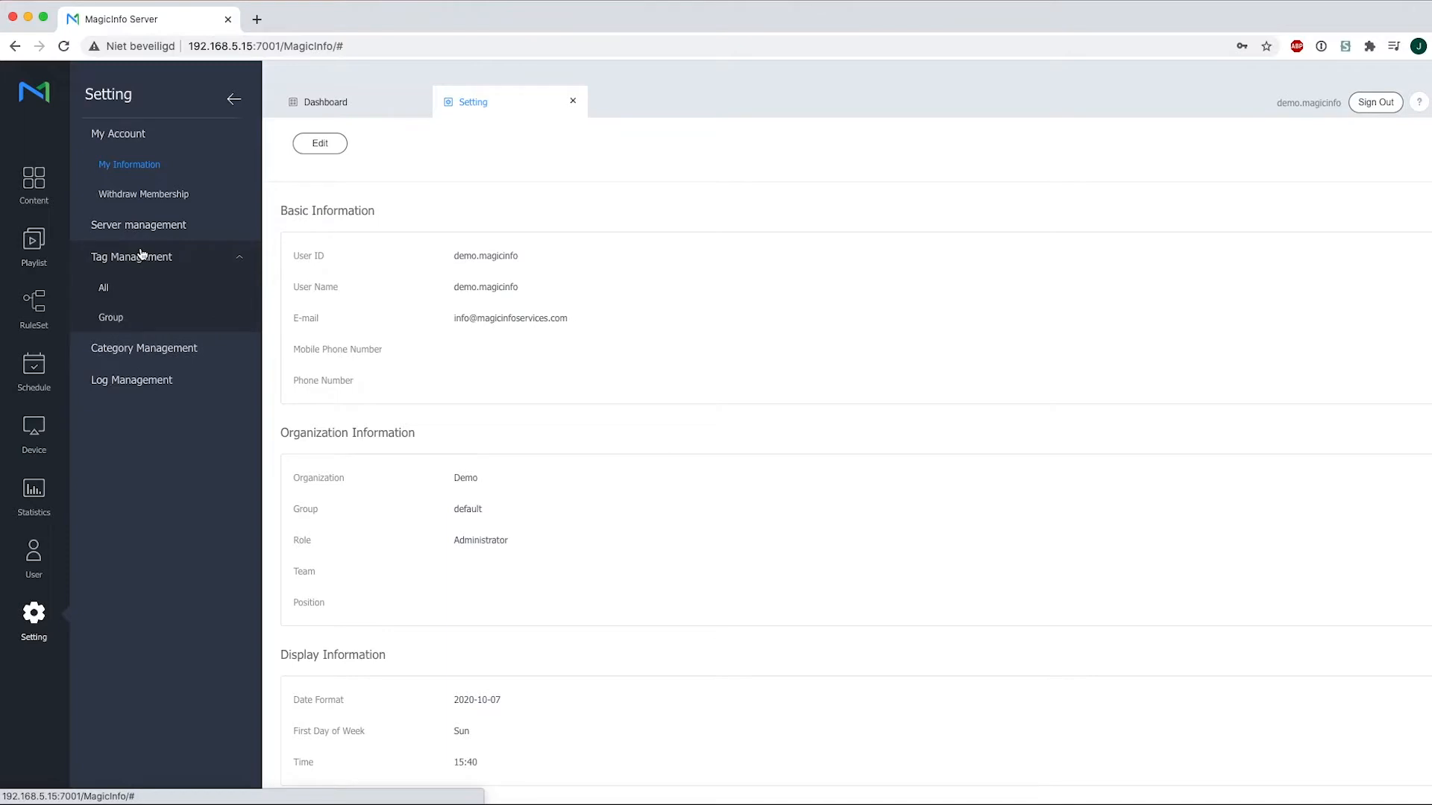
{"action": "left_click", "coordinate": [107, 293]}
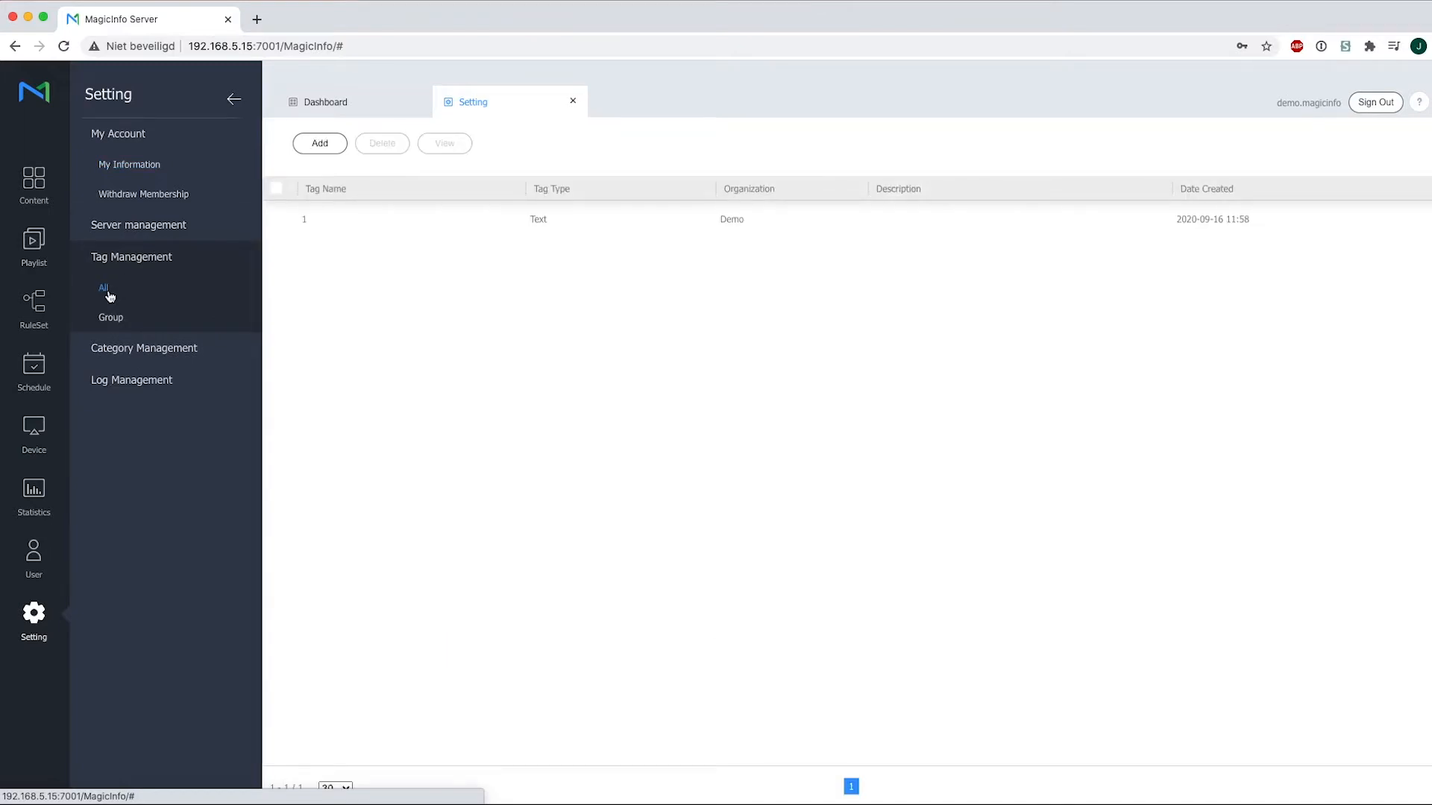
- Create a new Text tag named Cat in the Demo organization and save it
{"action": "left_click", "coordinate": [324, 147]}
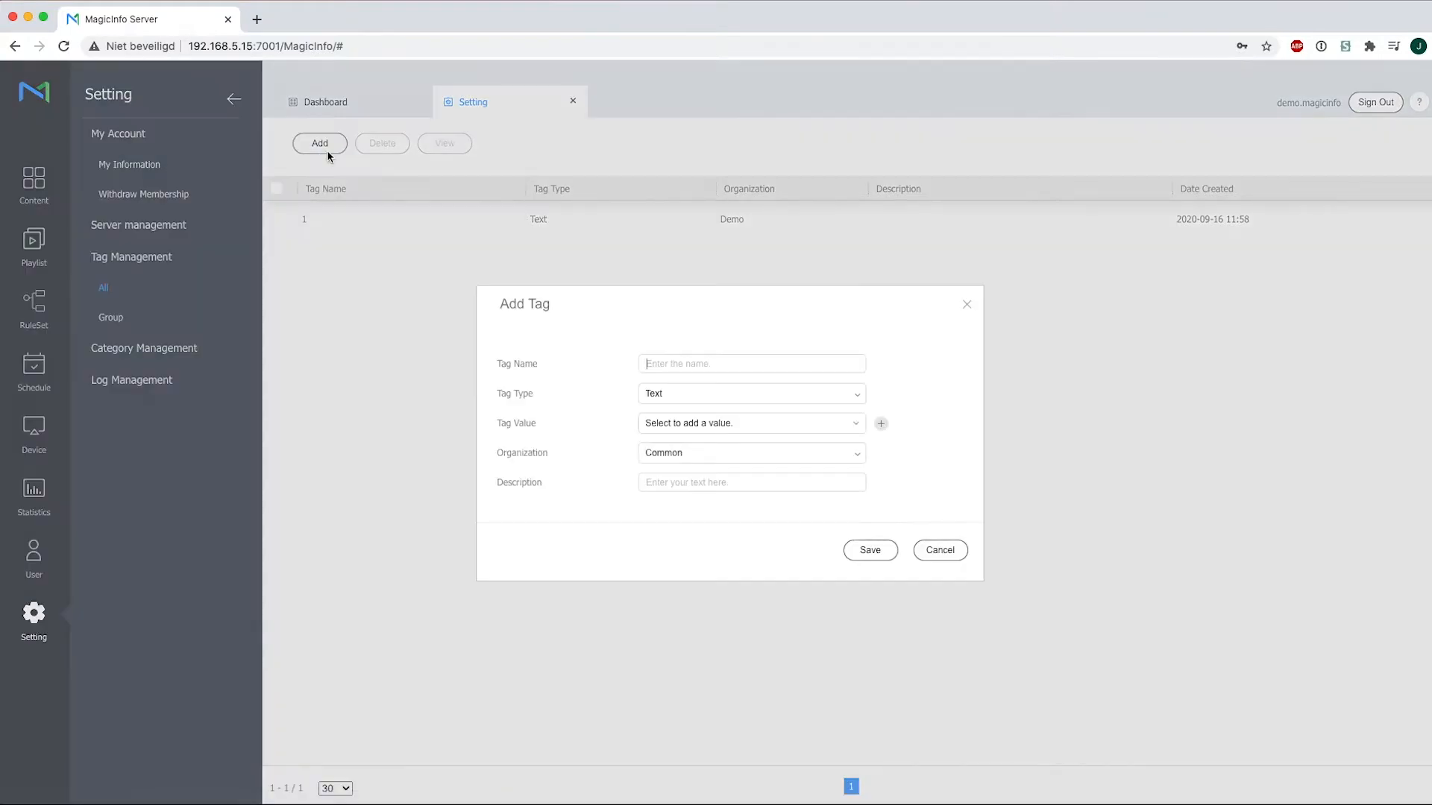
{"action": "type", "text": "Cat"}
{"action": "left_click", "coordinate": [707, 396]}
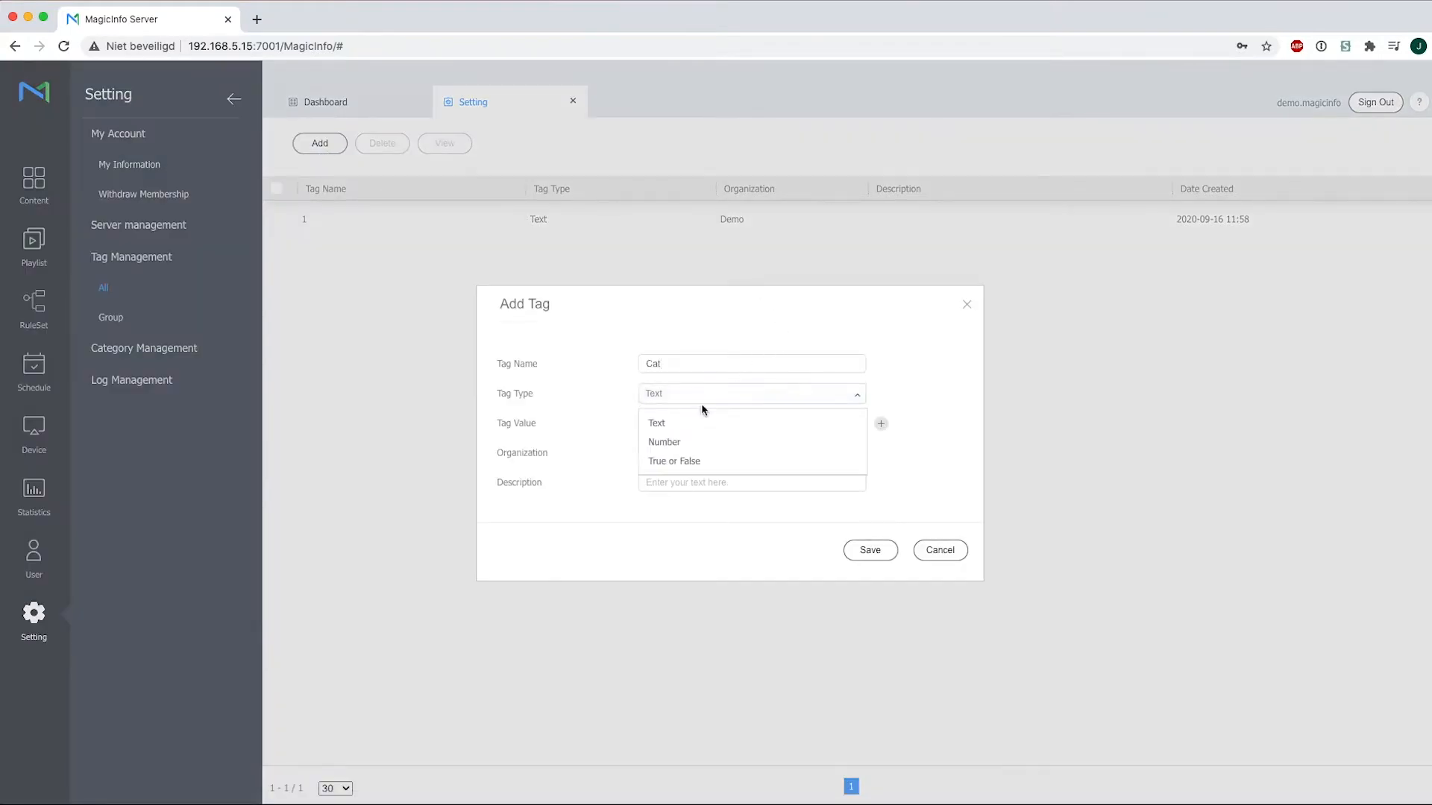
{"action": "left_click", "coordinate": [949, 488]}
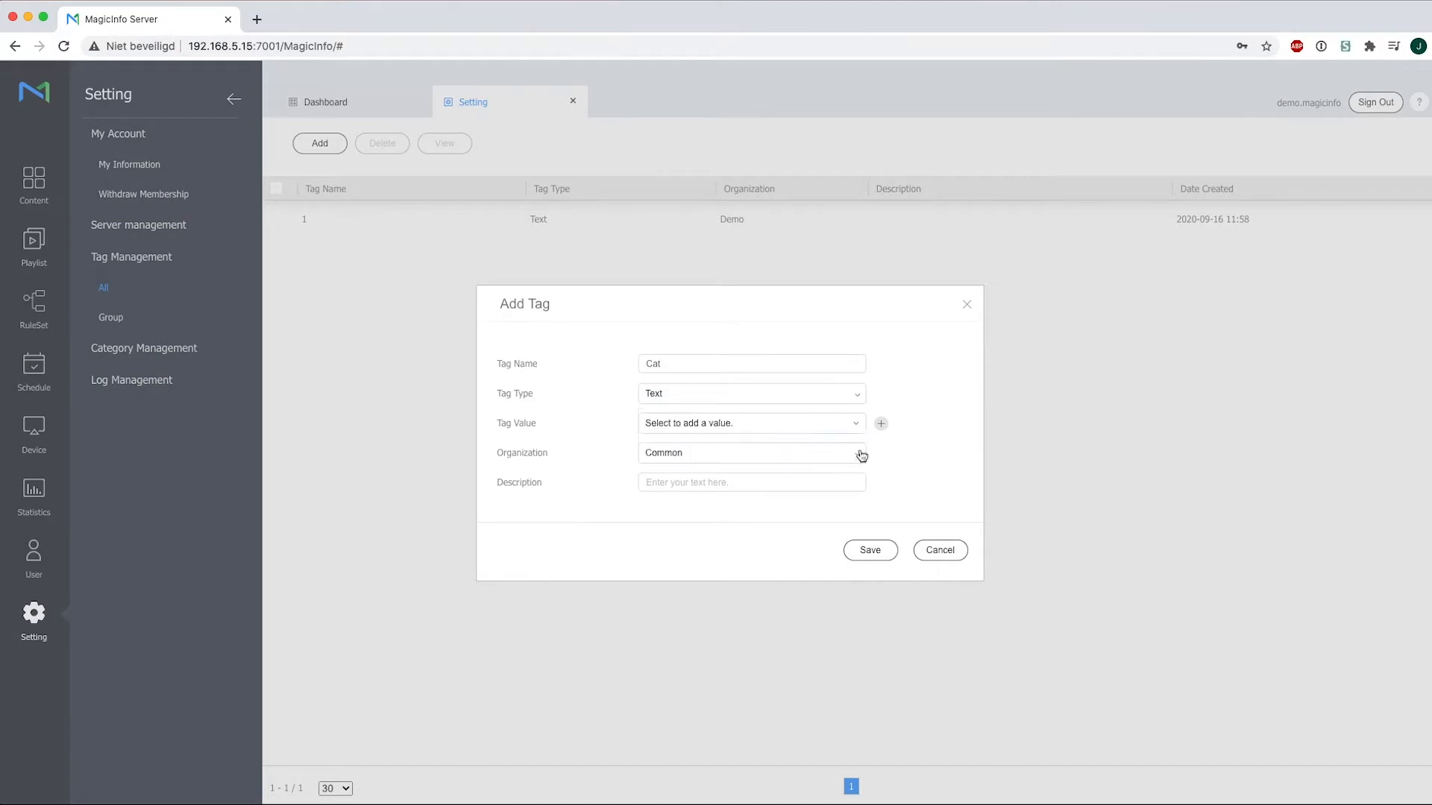
{"action": "left_click", "coordinate": [728, 425]}
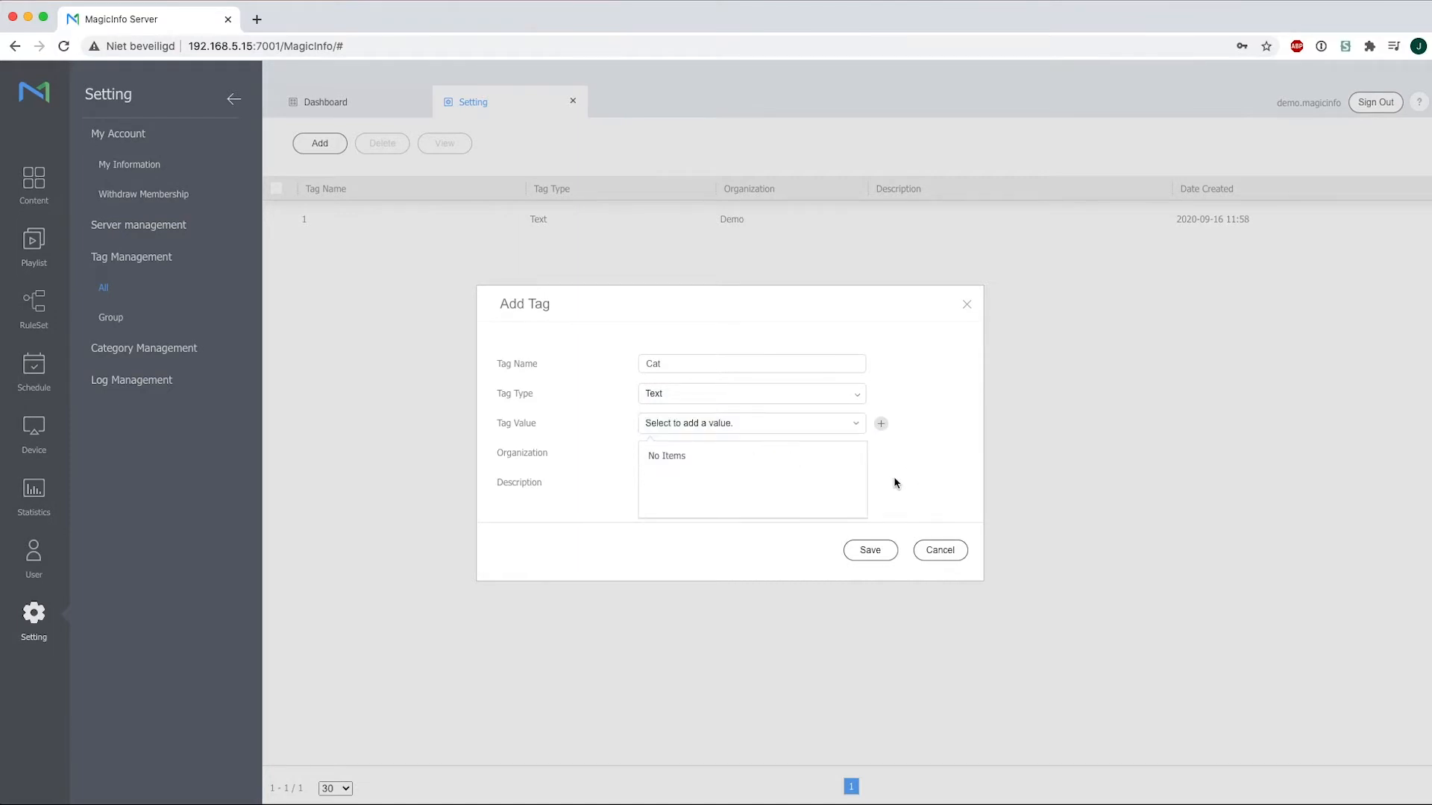
{"action": "left_click", "coordinate": [822, 468]}
{"action": "left_click", "coordinate": [656, 482]}
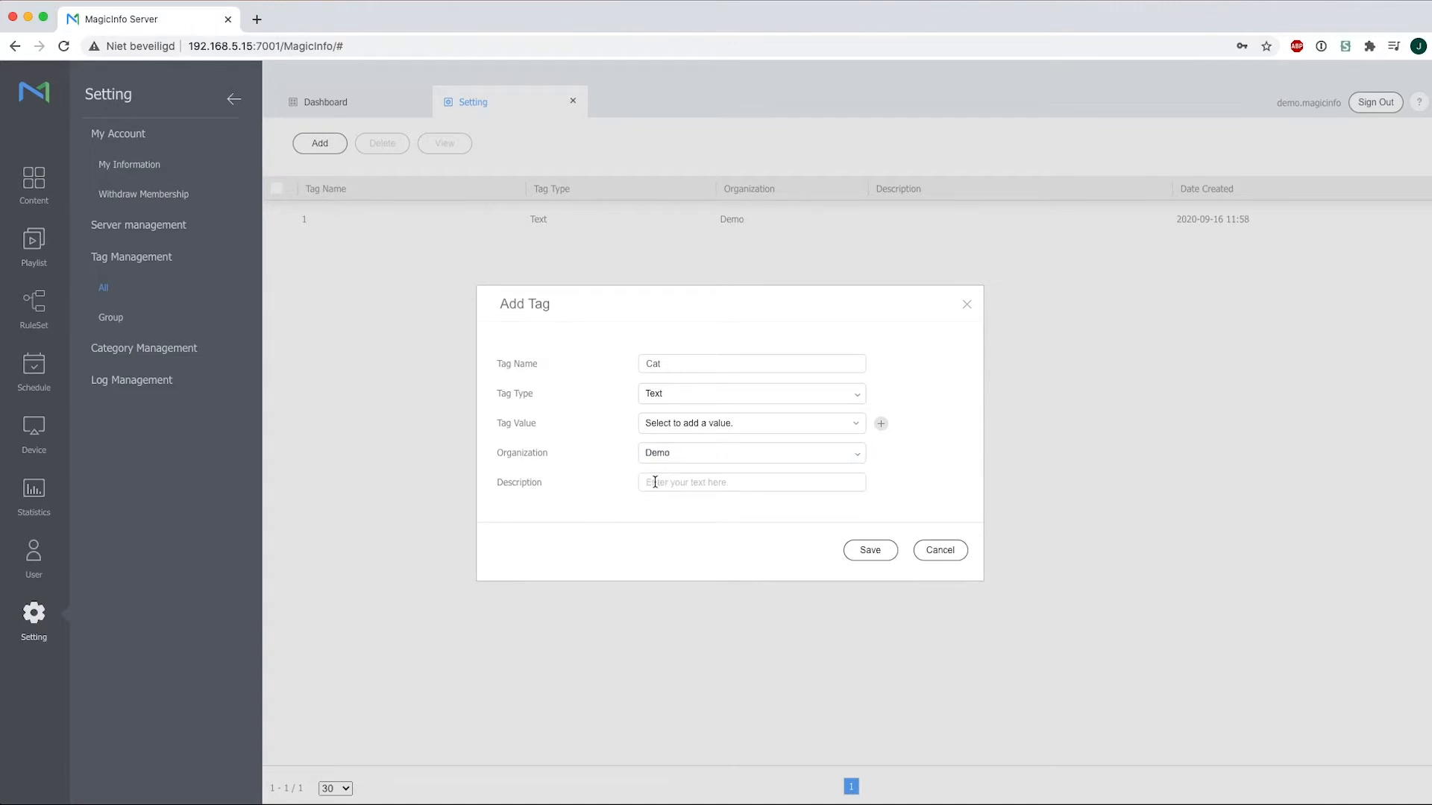
{"action": "left_click", "coordinate": [874, 550]}
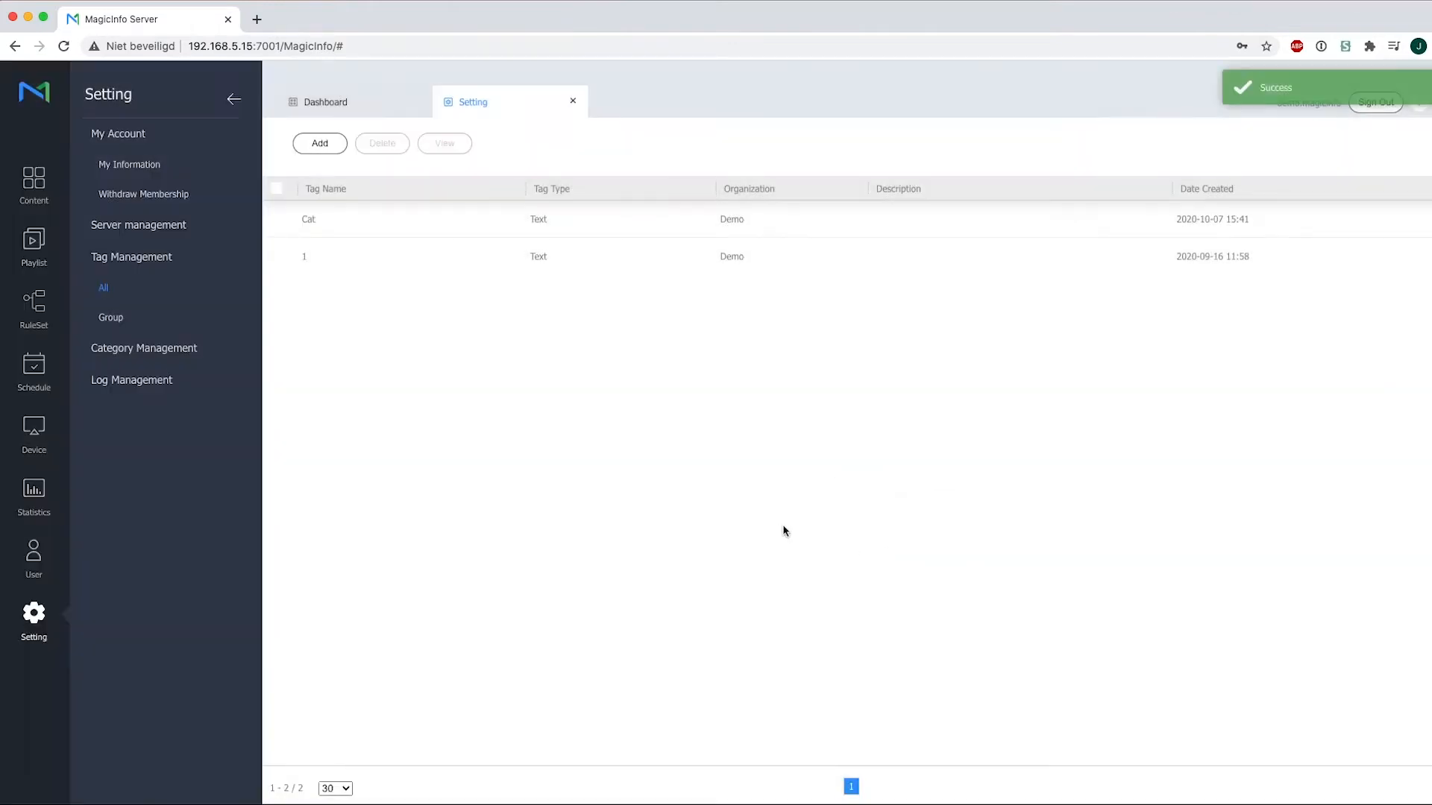
- Create a second tag named Dog in the Demo organization and save it
{"action": "left_click", "coordinate": [335, 149]}
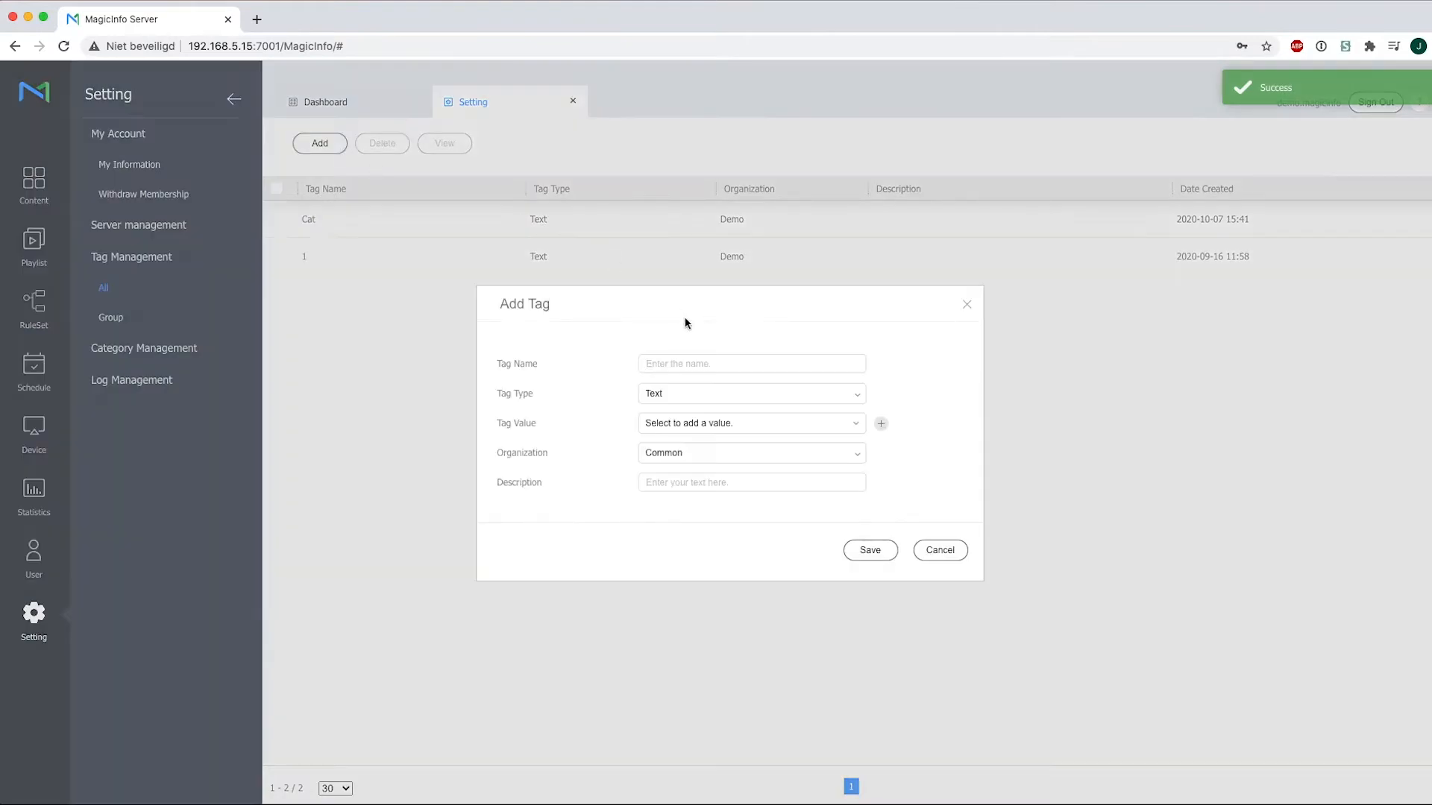
{"action": "type", "text": "Dog"}
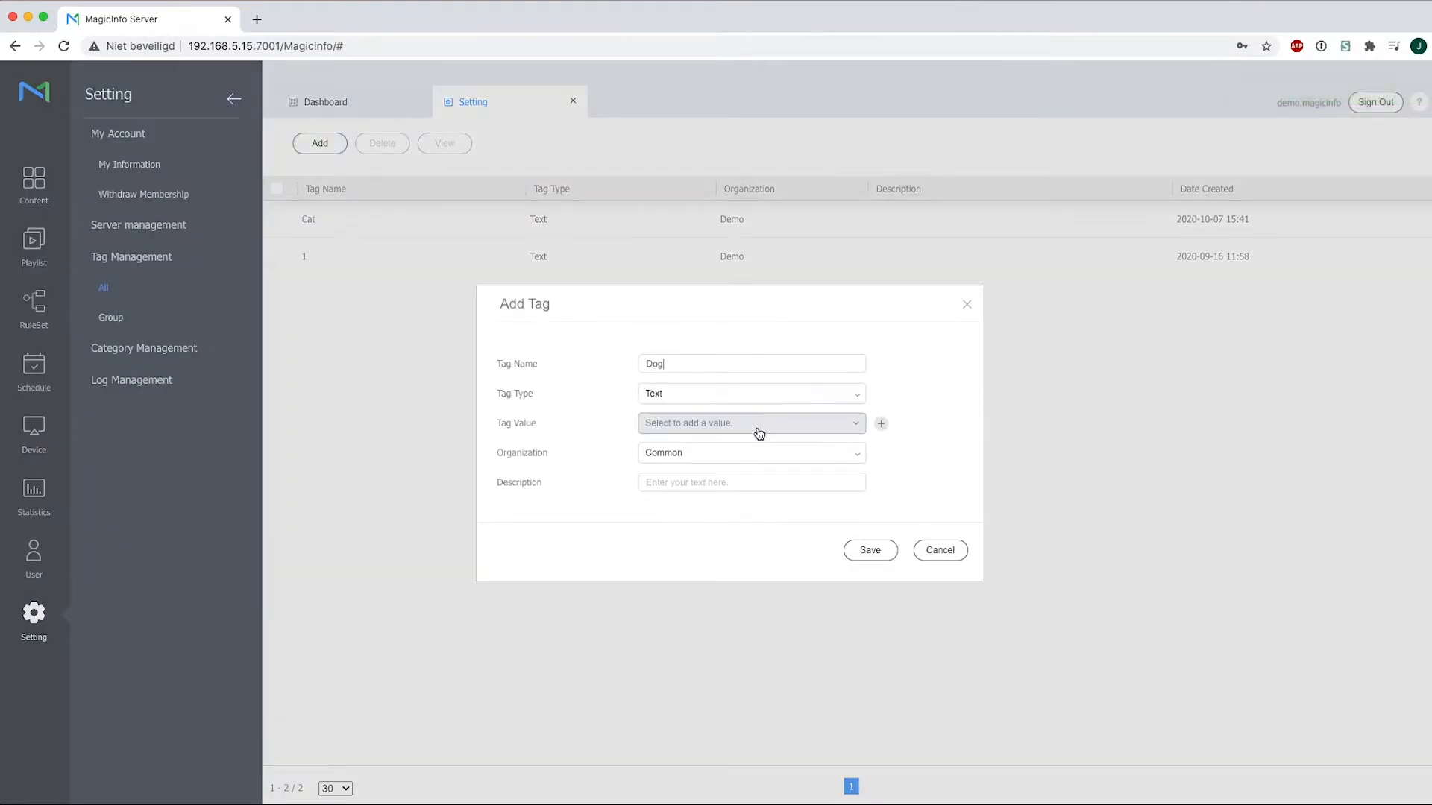
{"action": "left_click", "coordinate": [759, 453]}
{"action": "left_click", "coordinate": [672, 482]}
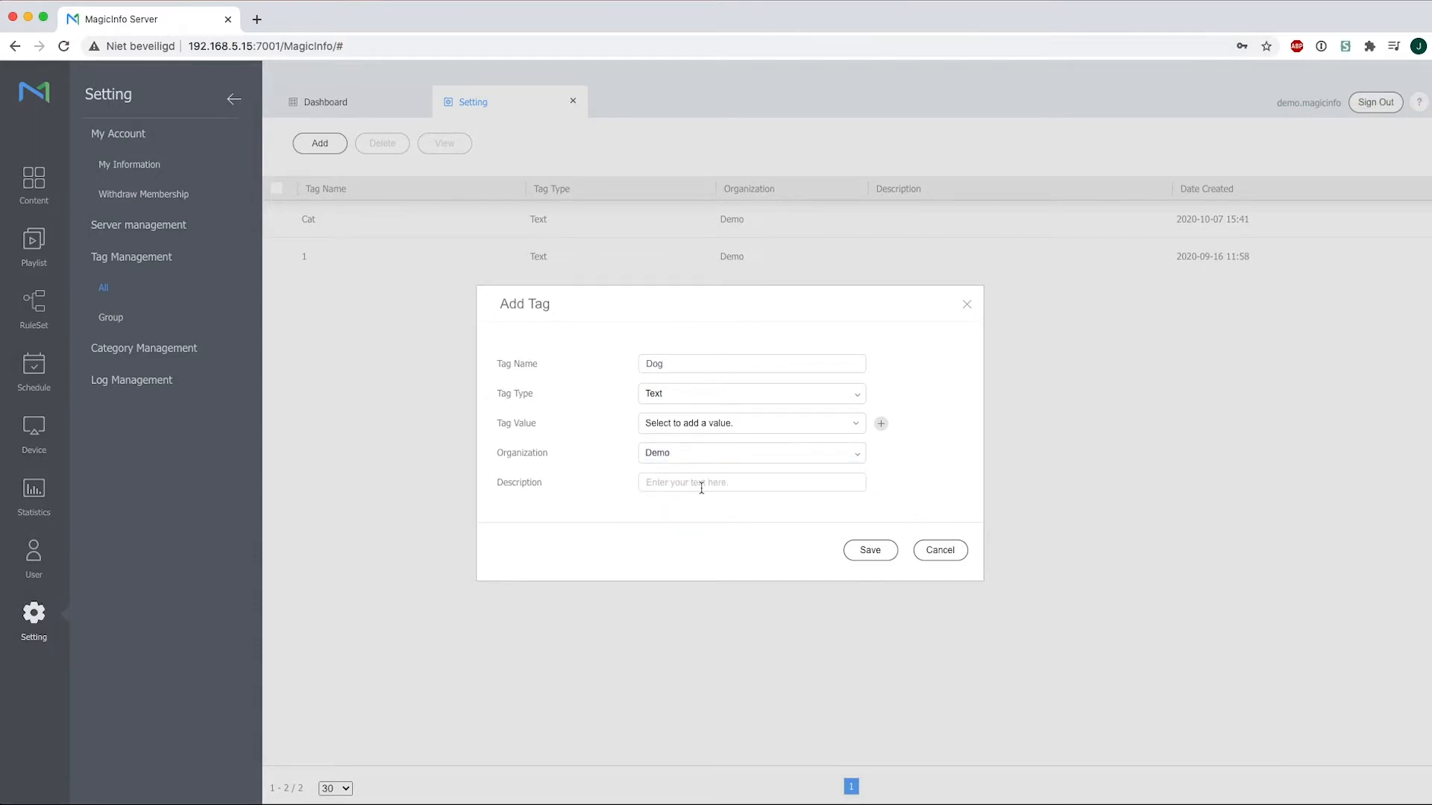
{"action": "left_click", "coordinate": [864, 551]}
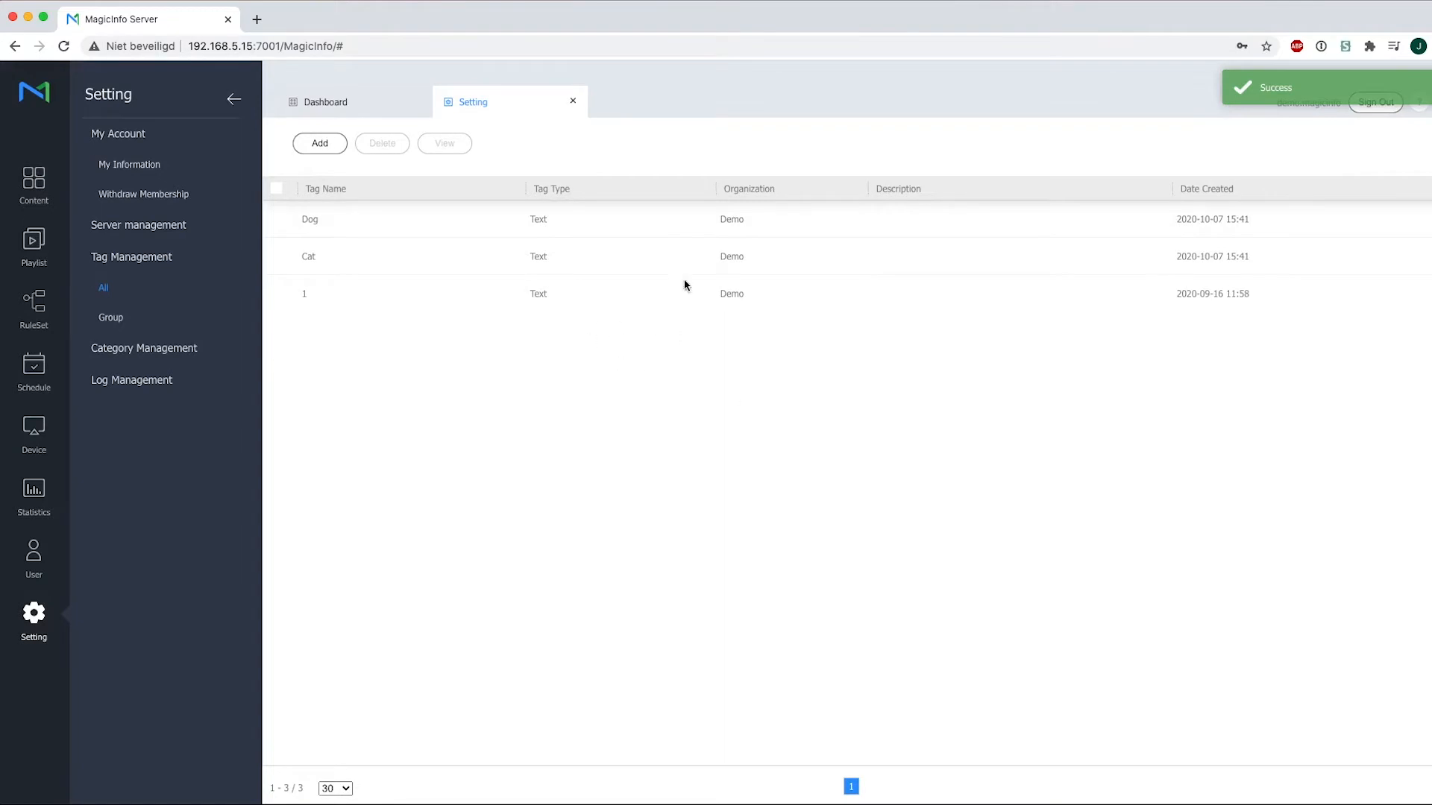
{"action": "left_click", "coordinate": [36, 187]}
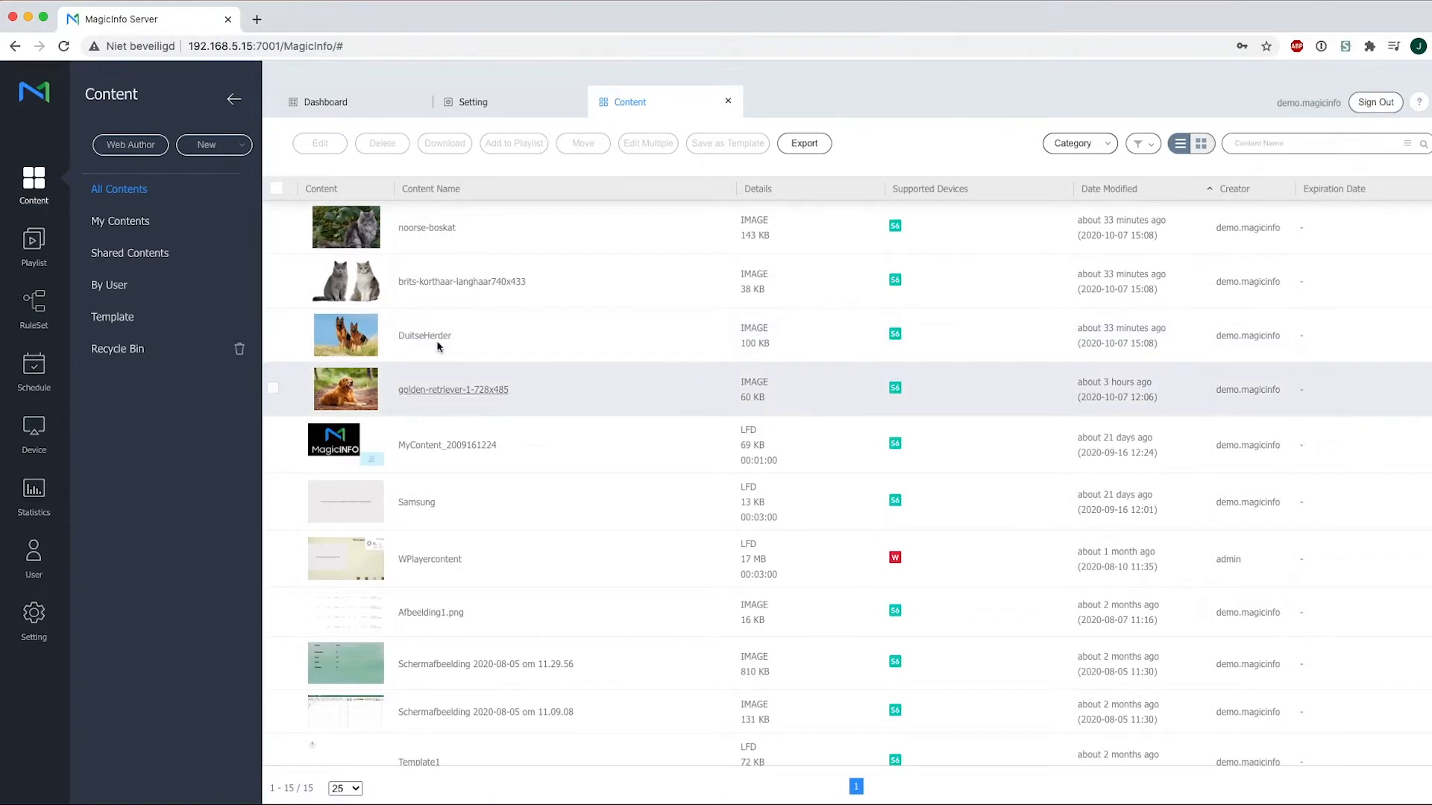
- Apply the Cat tag to the noorse-boskat image via Tag Setting and save it
{"action": "left_click", "coordinate": [412, 230]}
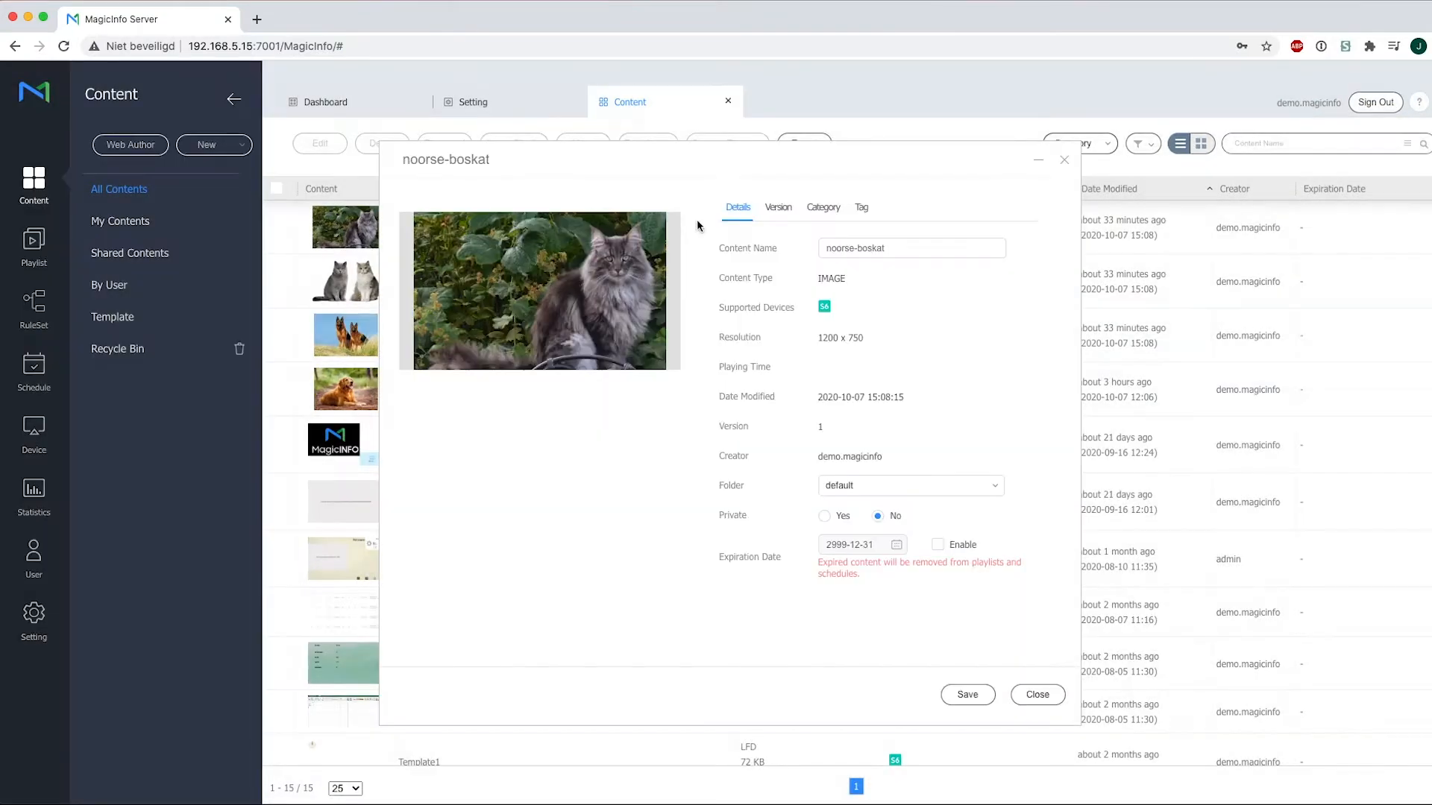
{"action": "left_click", "coordinate": [861, 208]}
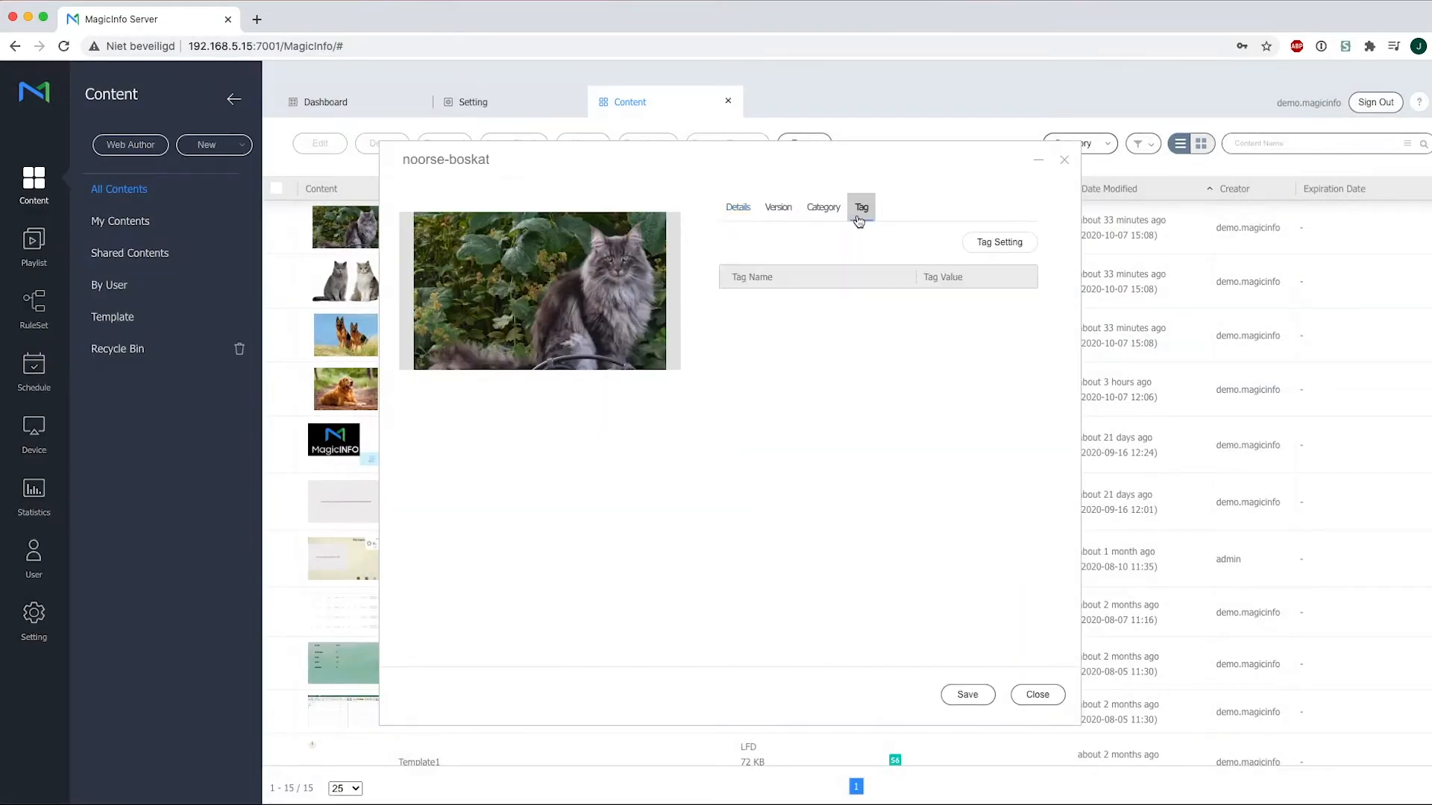
{"action": "left_click", "coordinate": [980, 242]}
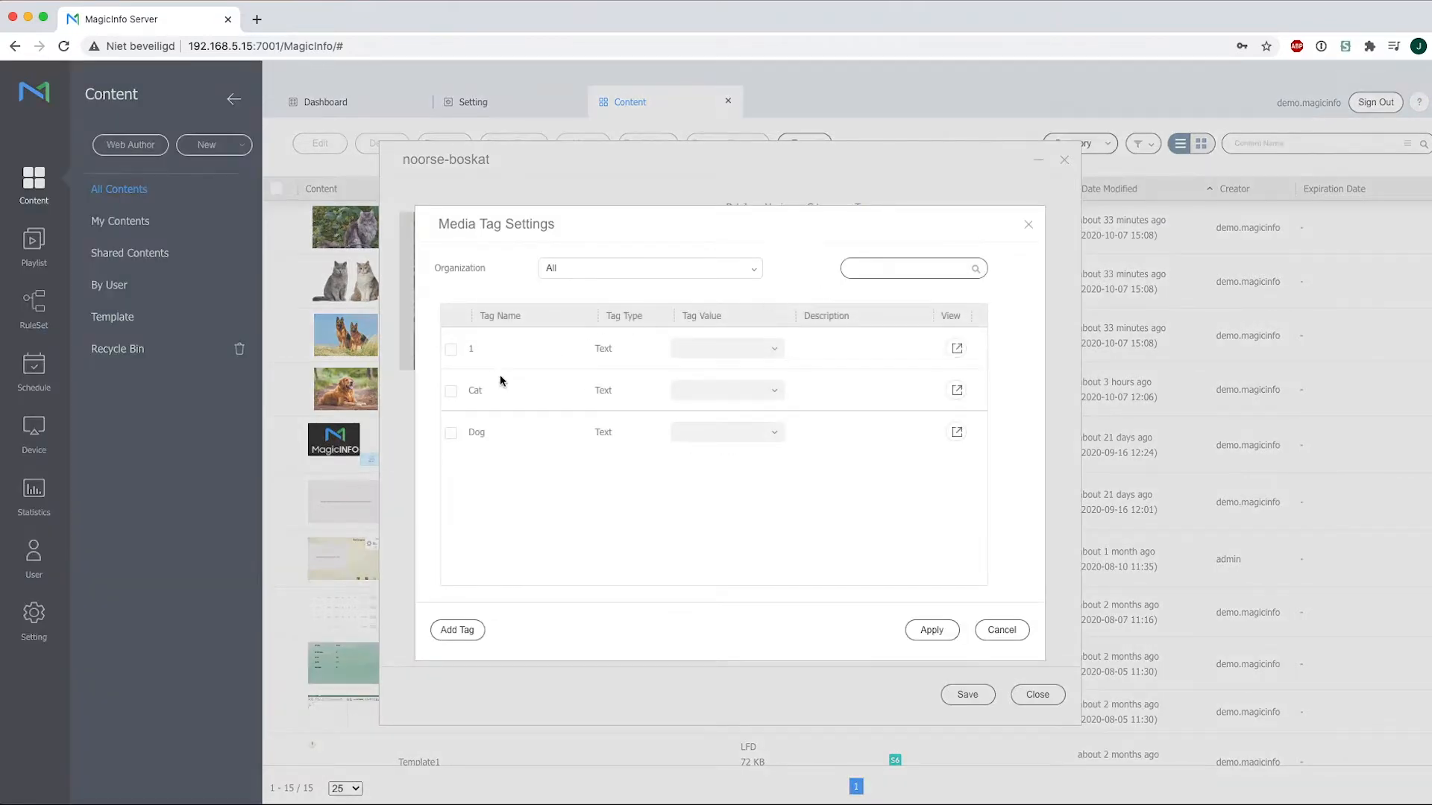
{"action": "left_click", "coordinate": [450, 390]}
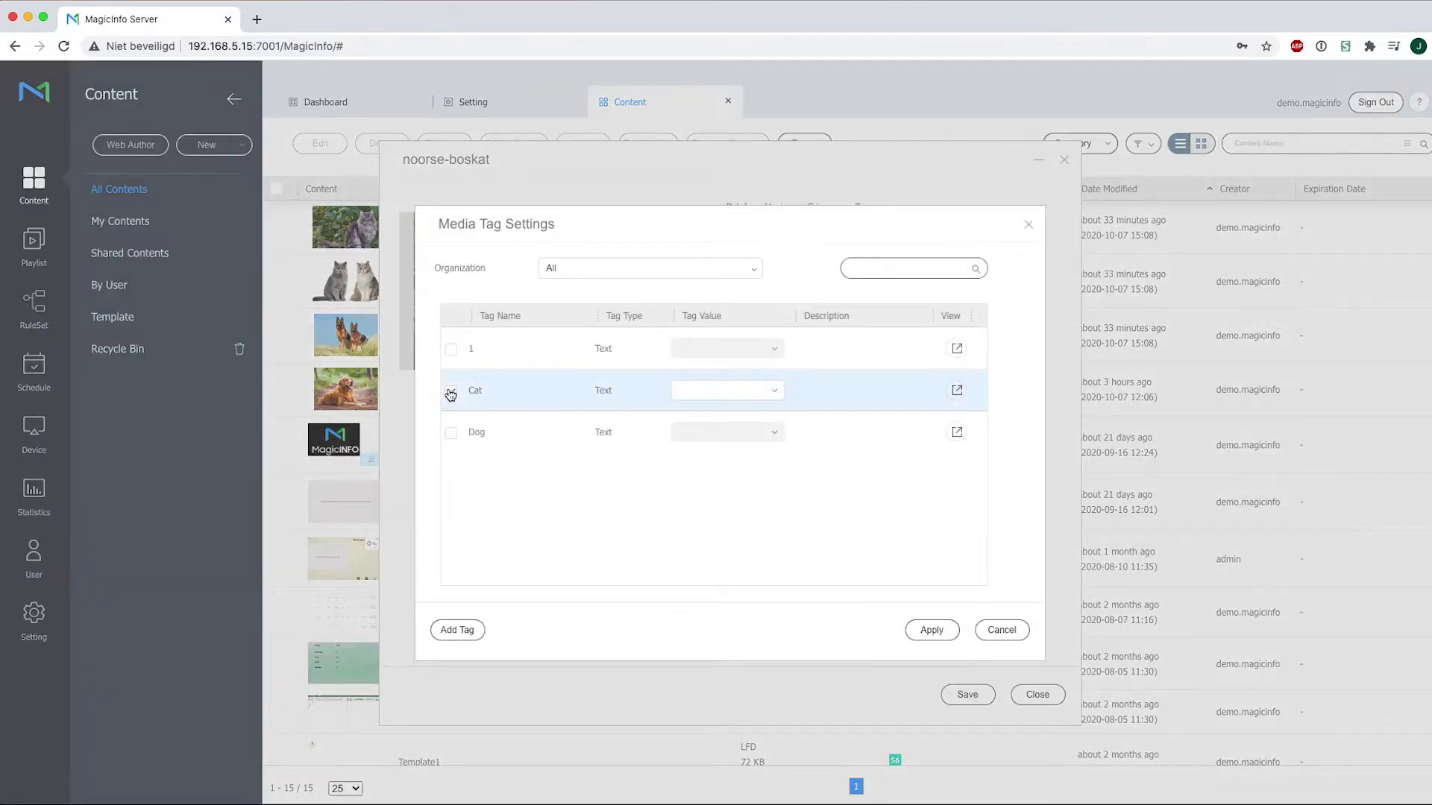
{"action": "left_click", "coordinate": [933, 630]}
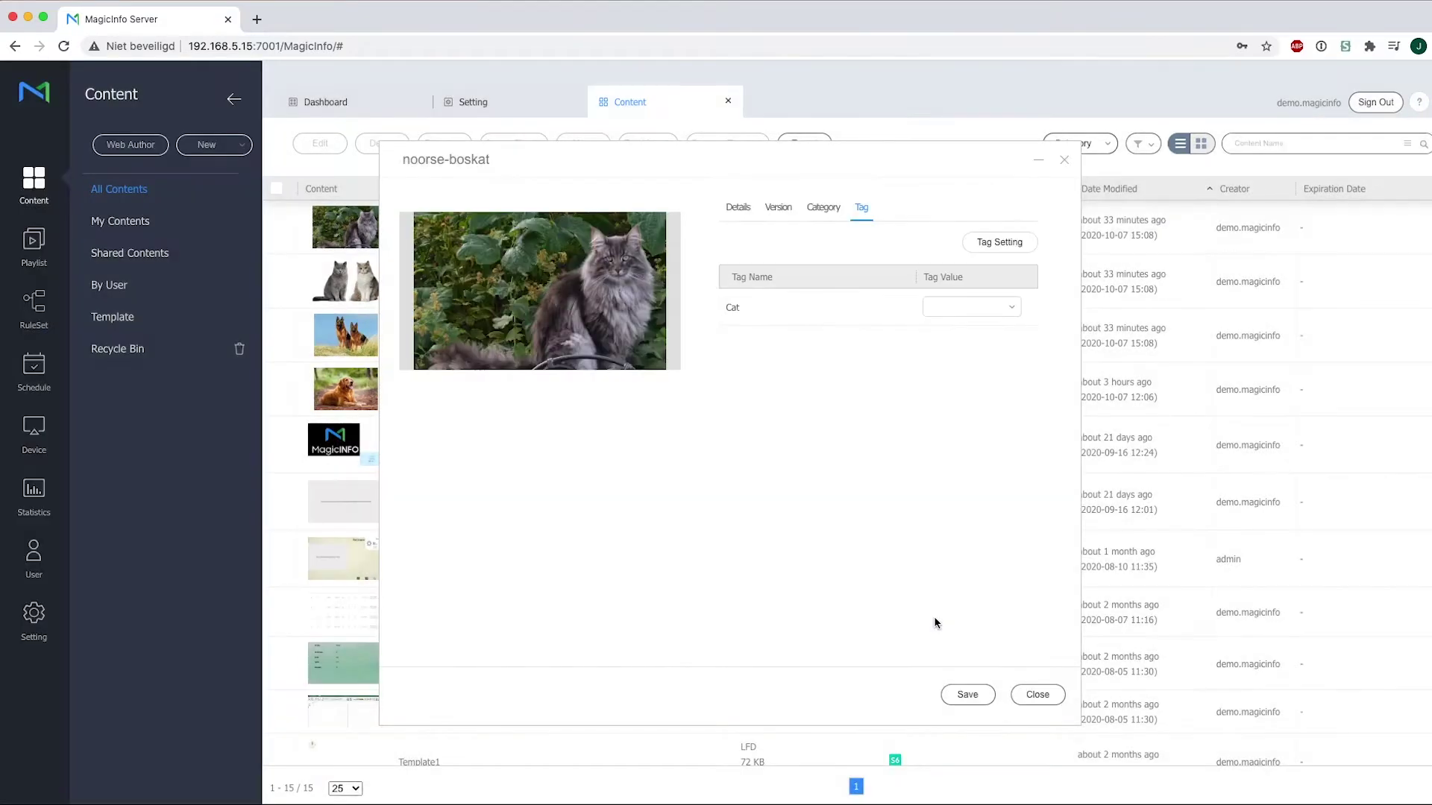
{"action": "left_click", "coordinate": [966, 695]}
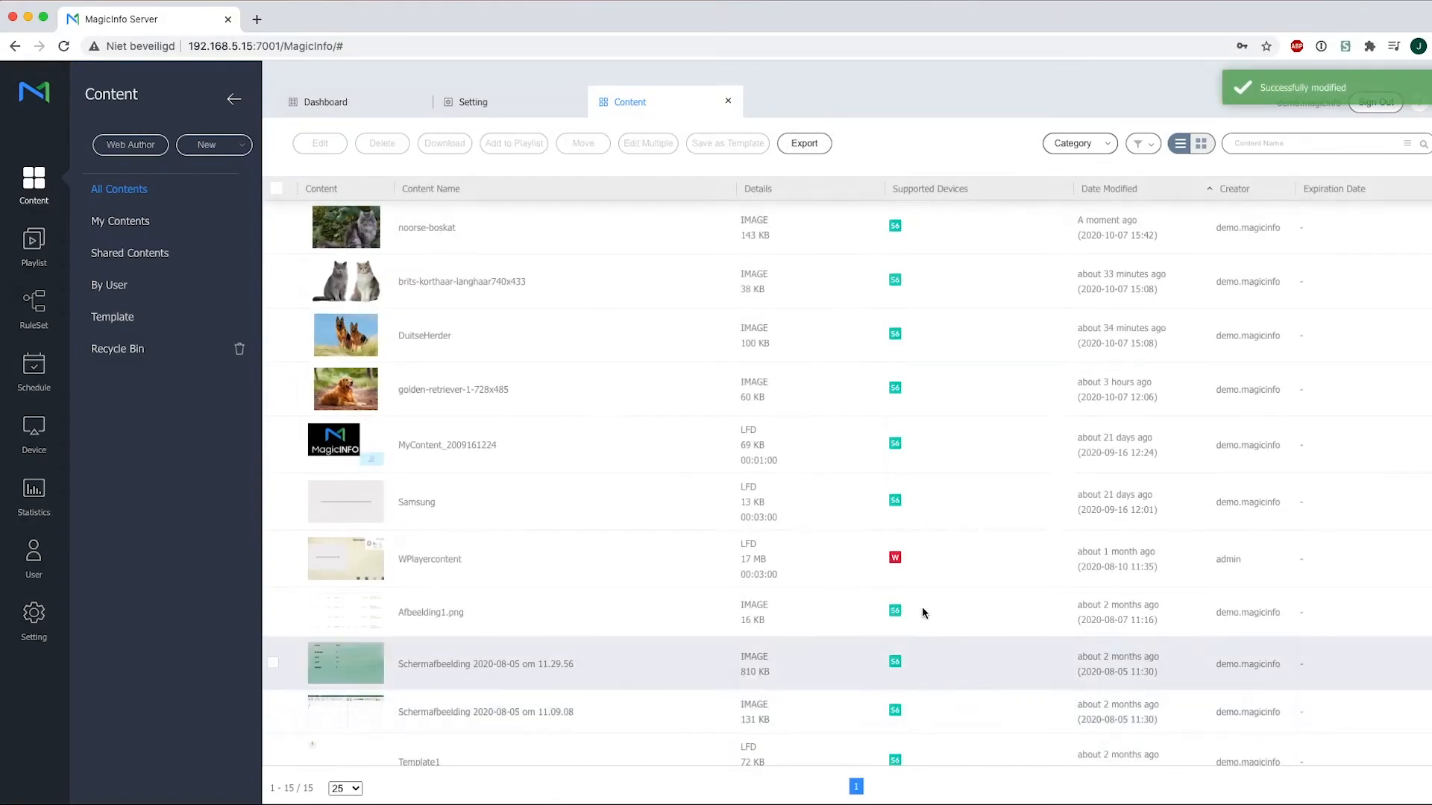
- Apply the Cat tag to the brits-korthaar-langhaar740x433 image and save it
{"action": "left_click", "coordinate": [500, 282]}
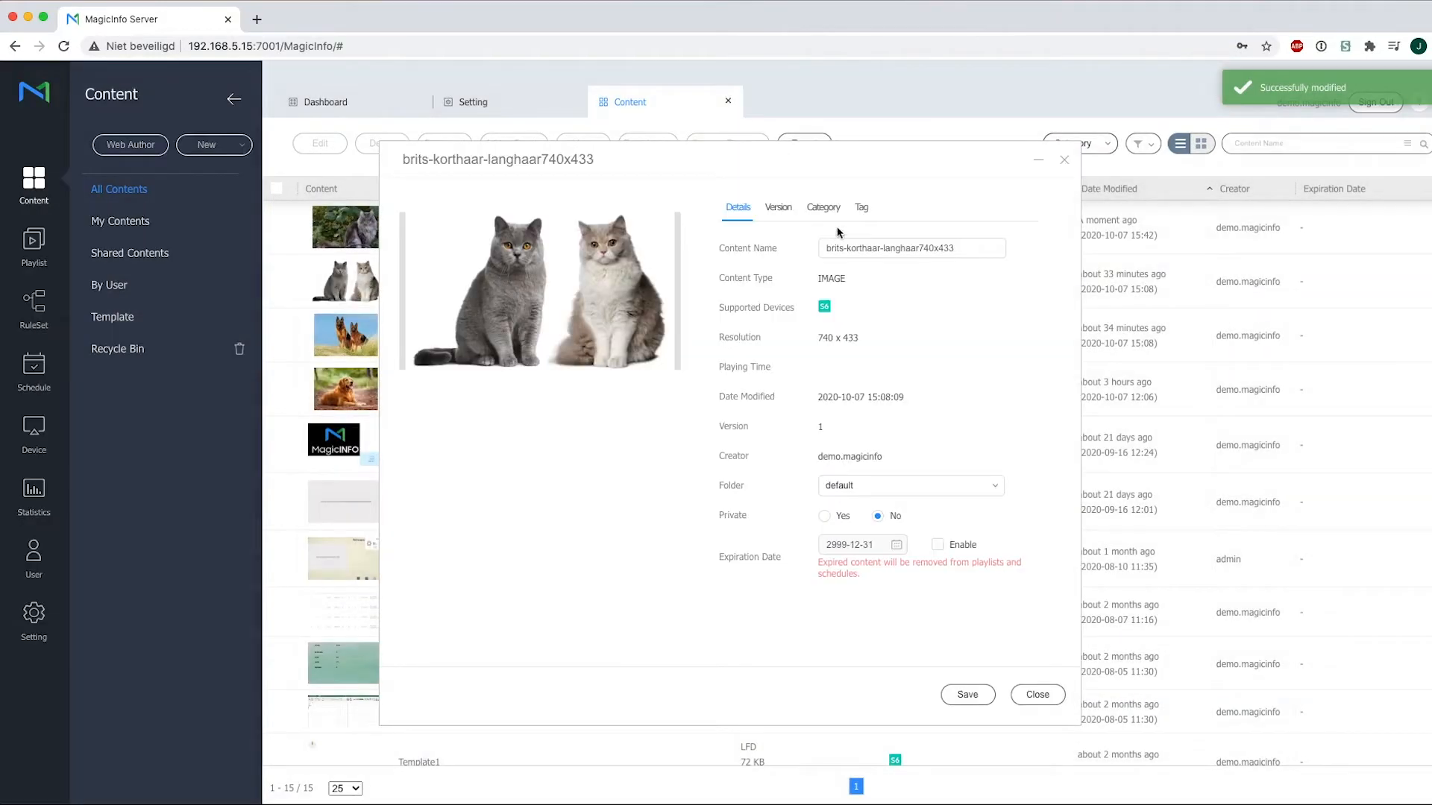
{"action": "left_click", "coordinate": [861, 207]}
{"action": "left_click", "coordinate": [1007, 247]}
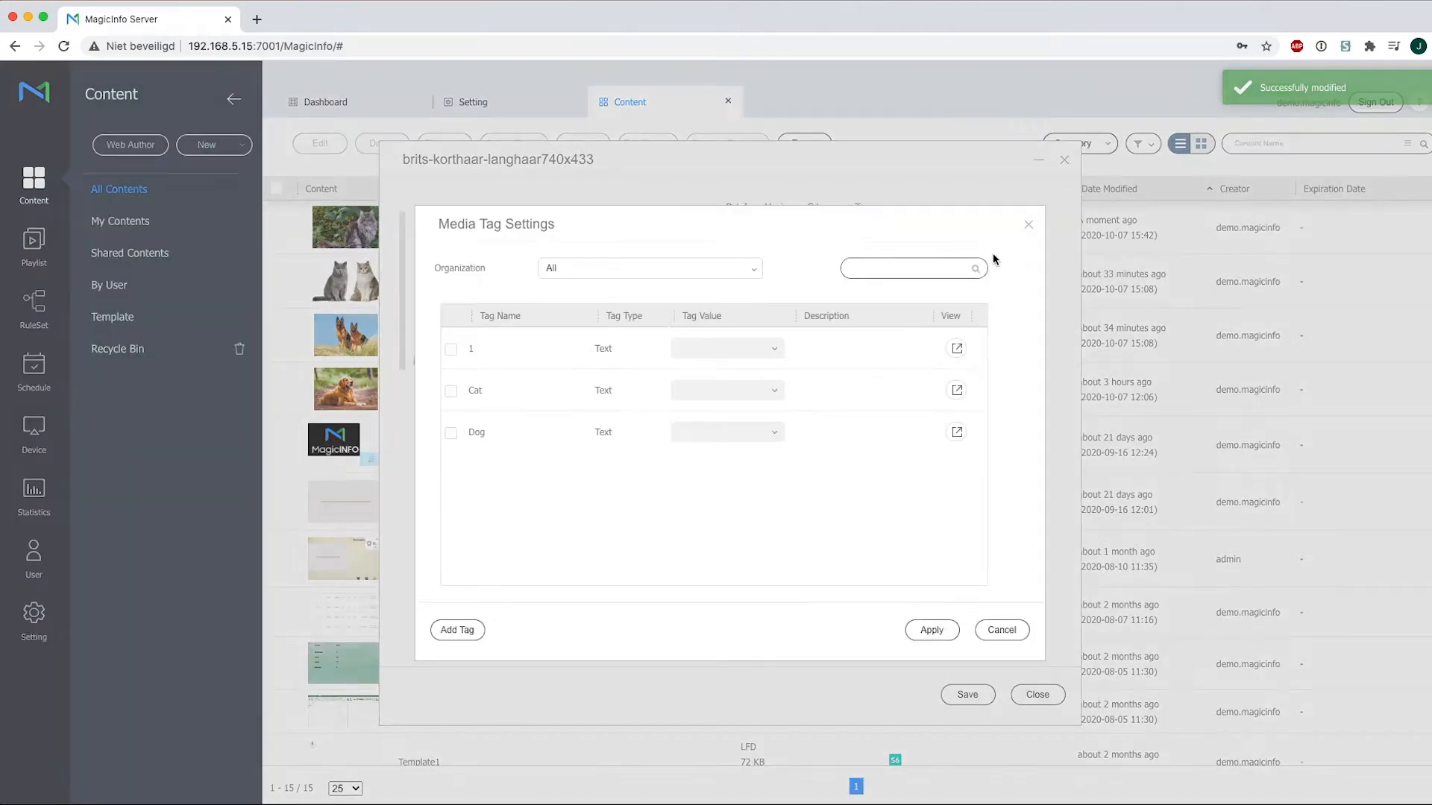
{"action": "left_click", "coordinate": [450, 391]}
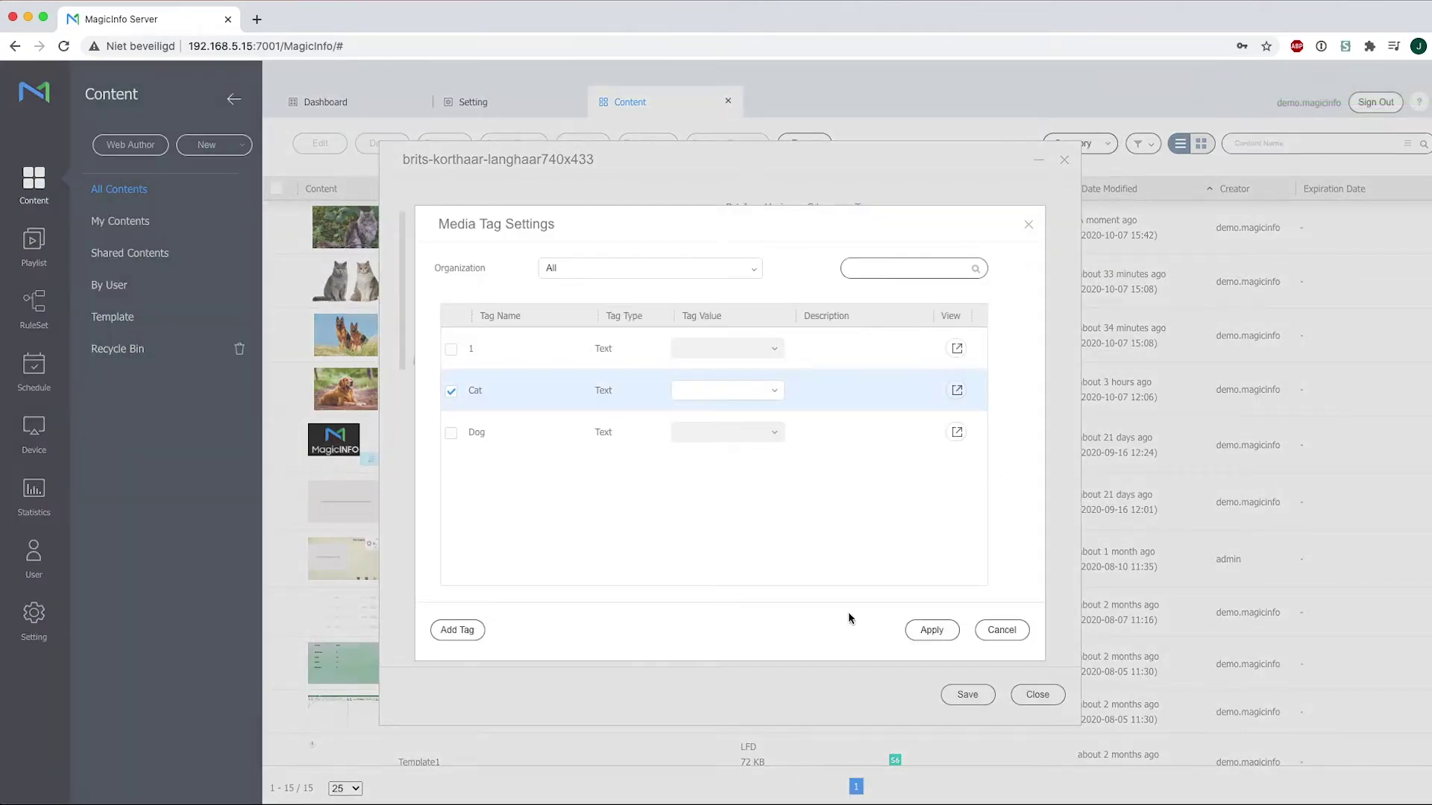
{"action": "left_click", "coordinate": [930, 629]}
{"action": "left_click", "coordinate": [969, 695]}
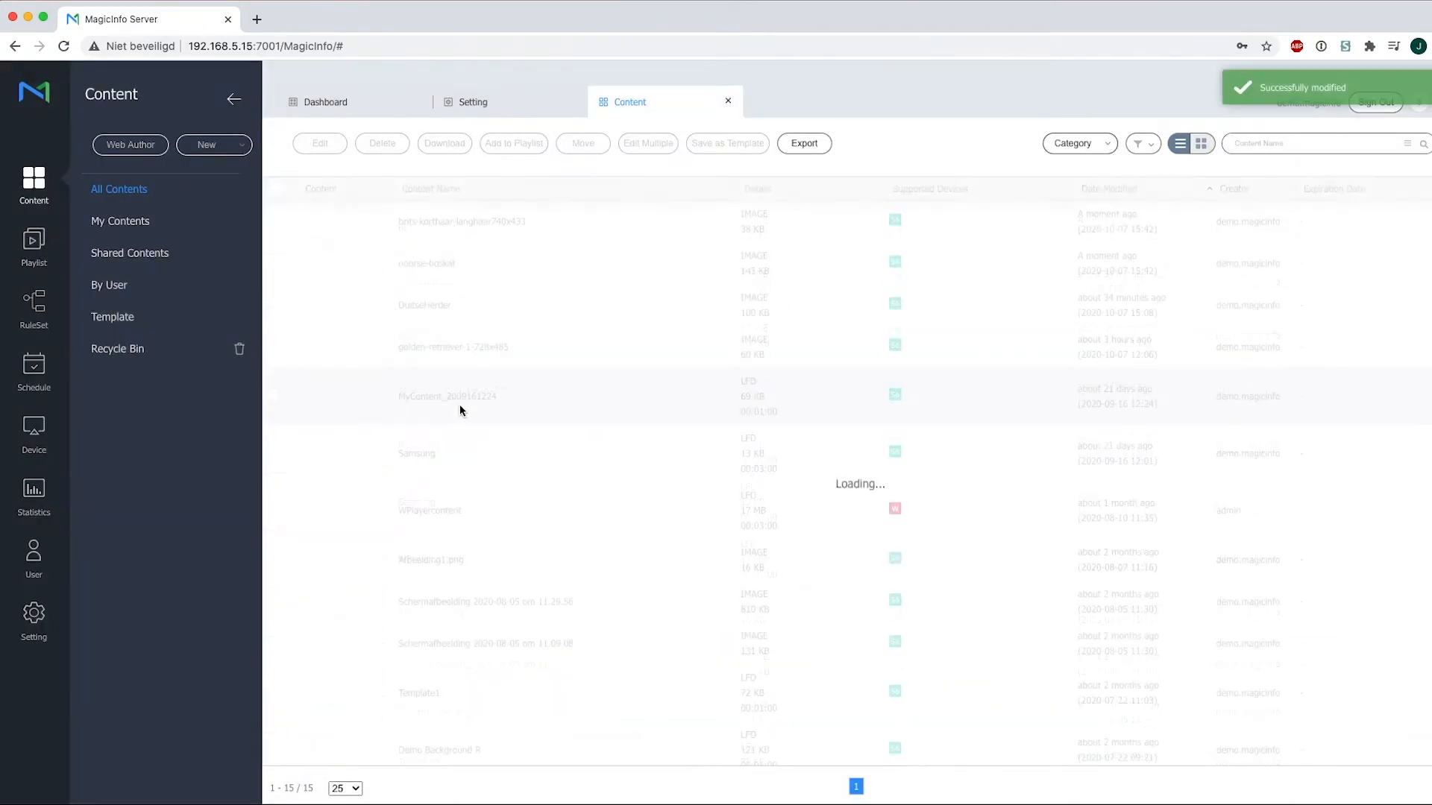
- Apply the Dog tag to the DuitseHerder image and save it
{"action": "left_click", "coordinate": [440, 346]}
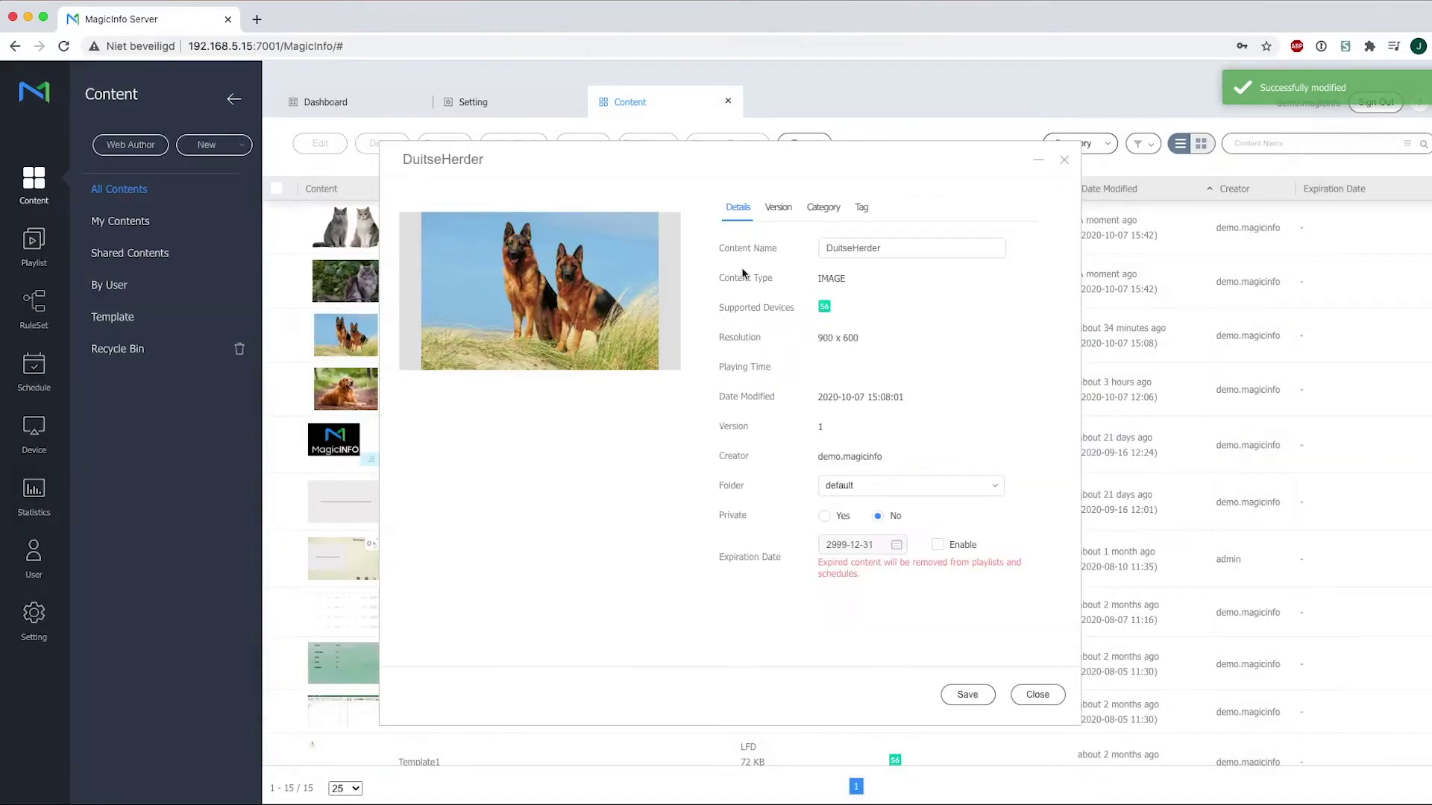
{"action": "left_click", "coordinate": [861, 209]}
{"action": "left_click", "coordinate": [998, 245]}
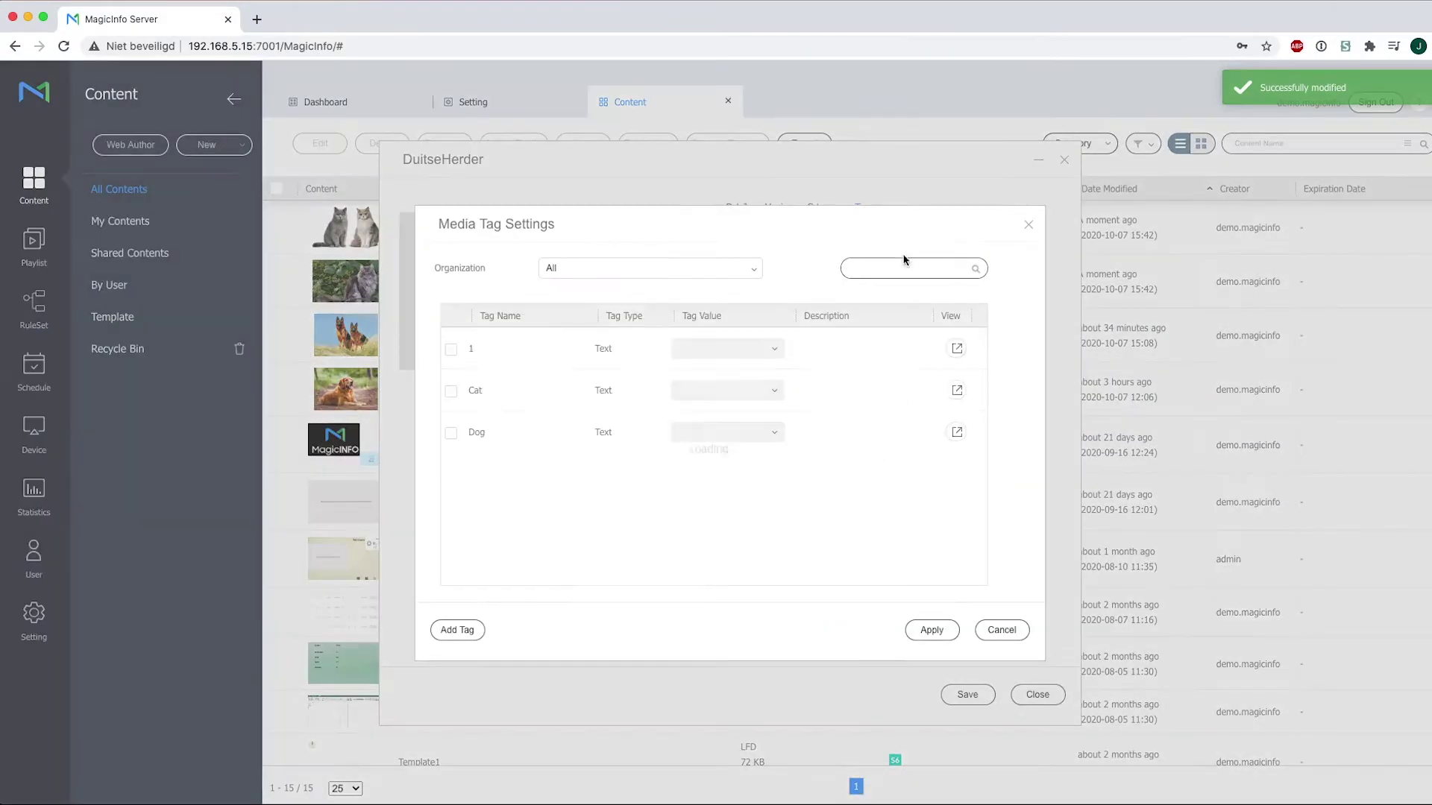
{"action": "left_click", "coordinate": [452, 434]}
{"action": "left_click", "coordinate": [934, 631]}
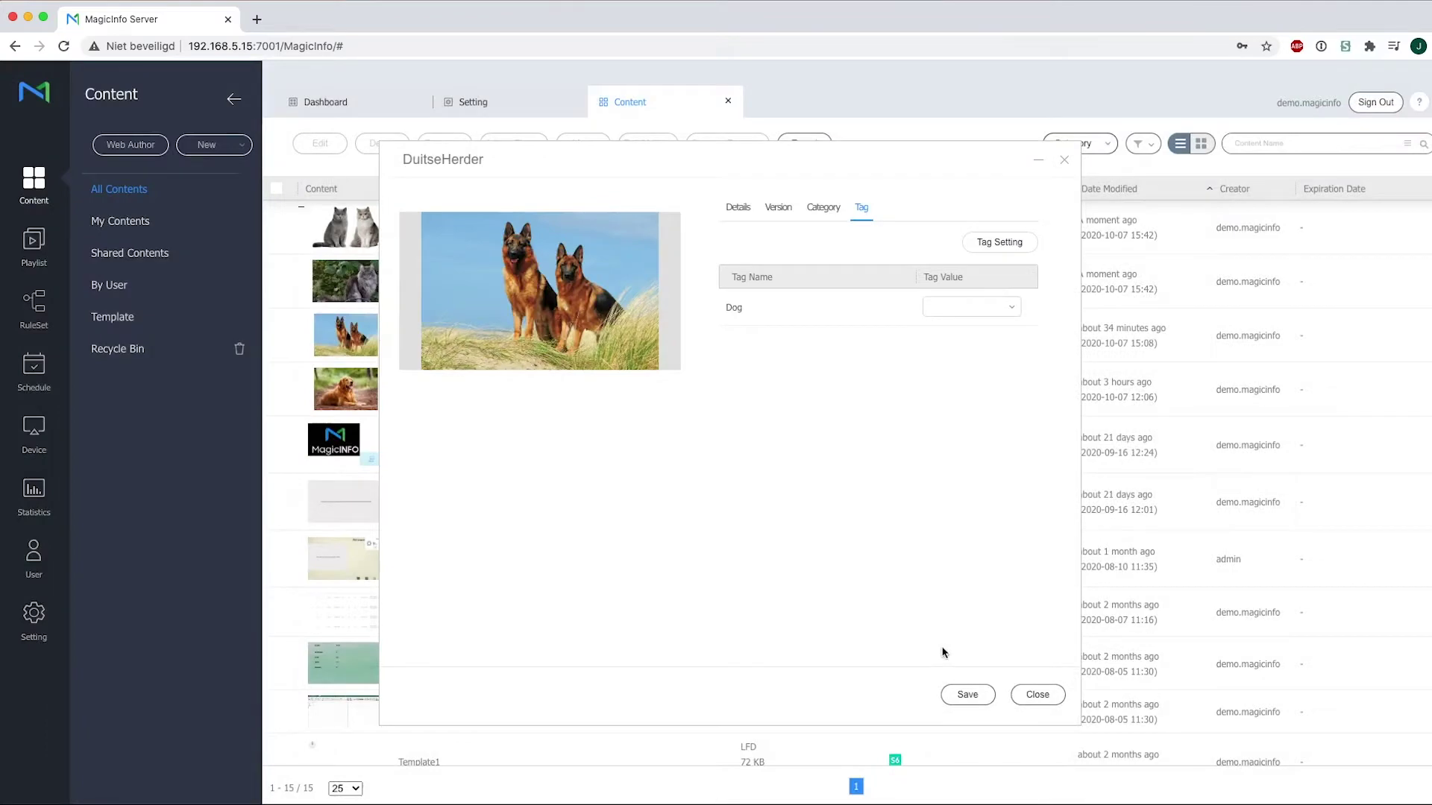
{"action": "left_click", "coordinate": [968, 695]}
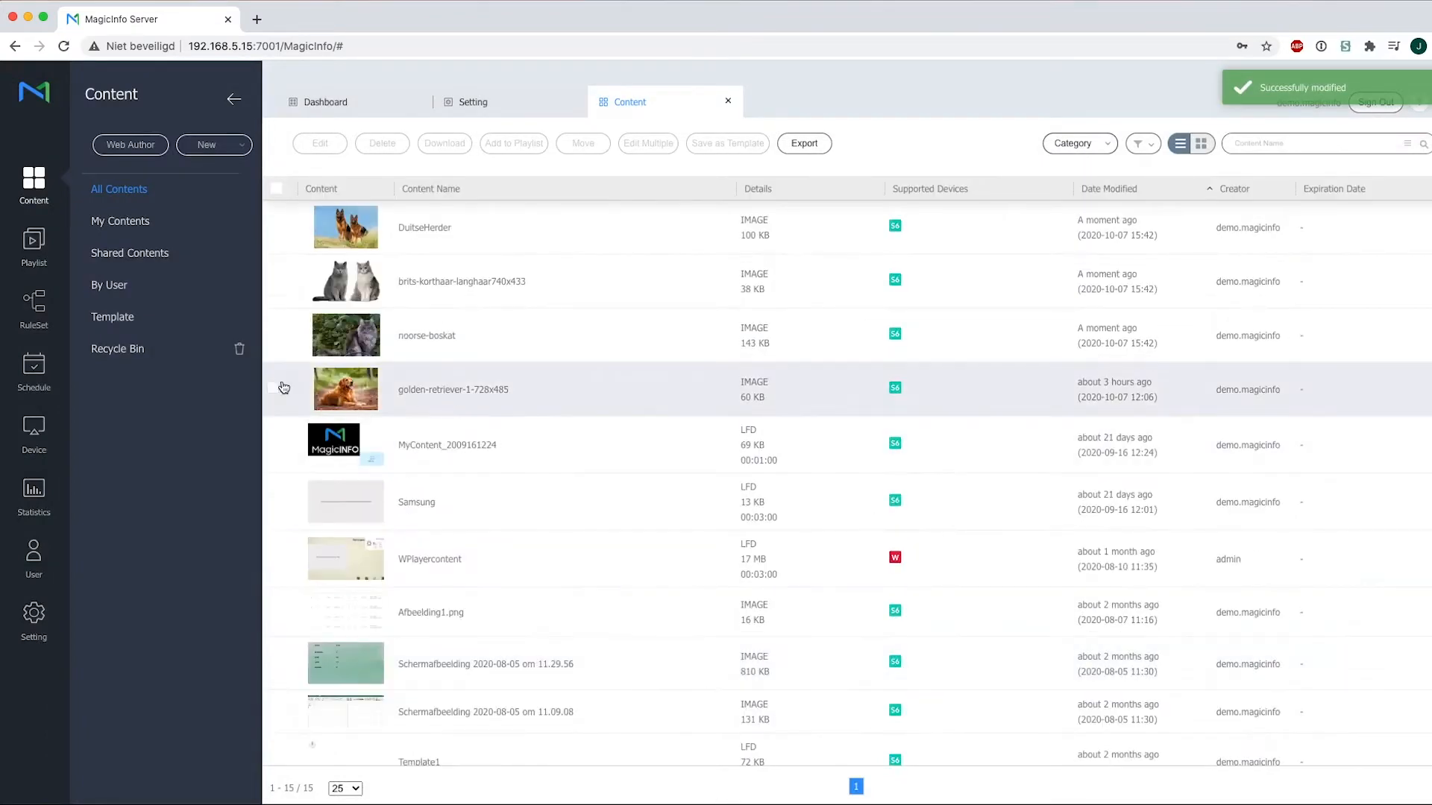
{"action": "left_click", "coordinate": [276, 389]}
- Apply the Dog tag to the golden-retriever image and save it
{"action": "left_click", "coordinate": [416, 403]}
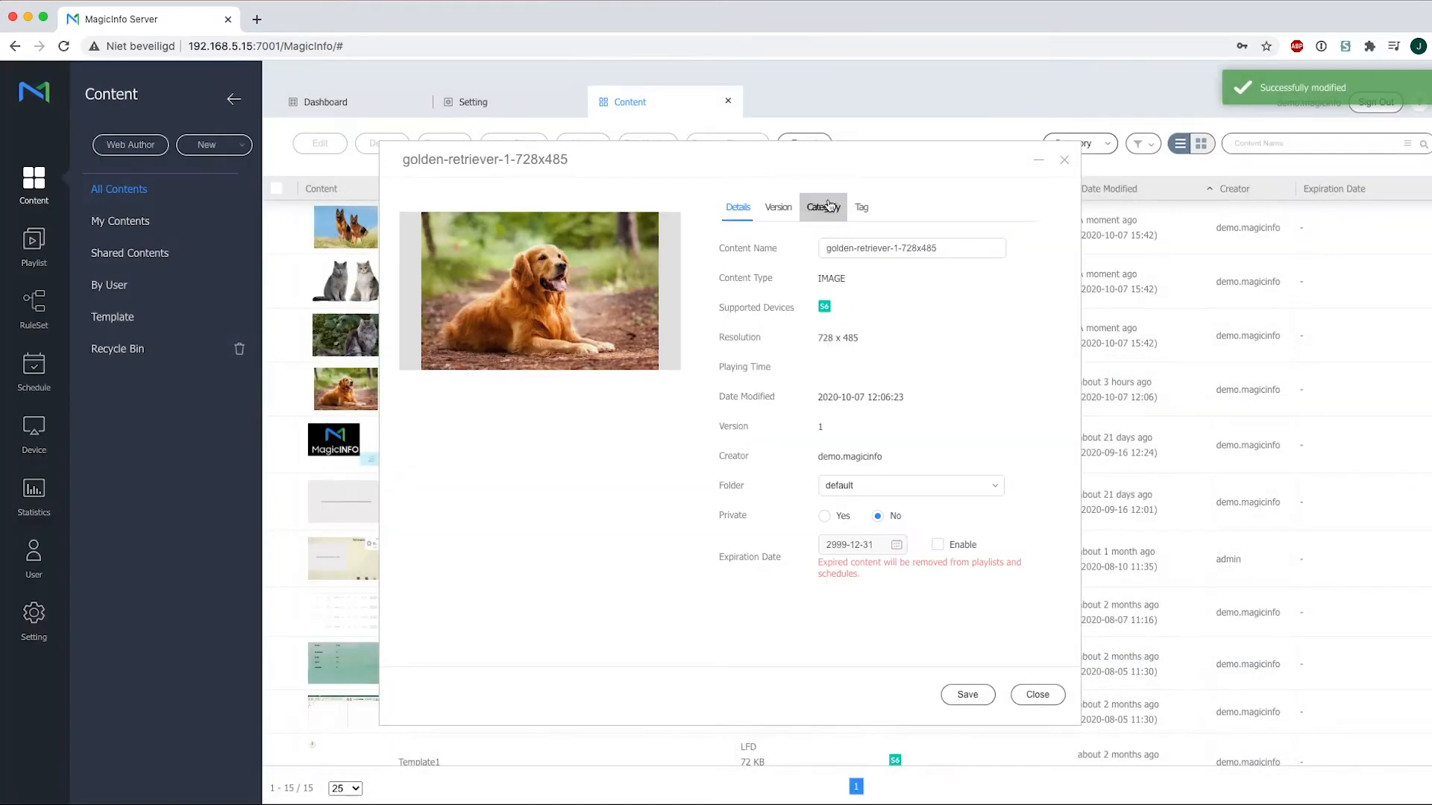
{"action": "left_click", "coordinate": [862, 208]}
{"action": "left_click", "coordinate": [975, 244]}
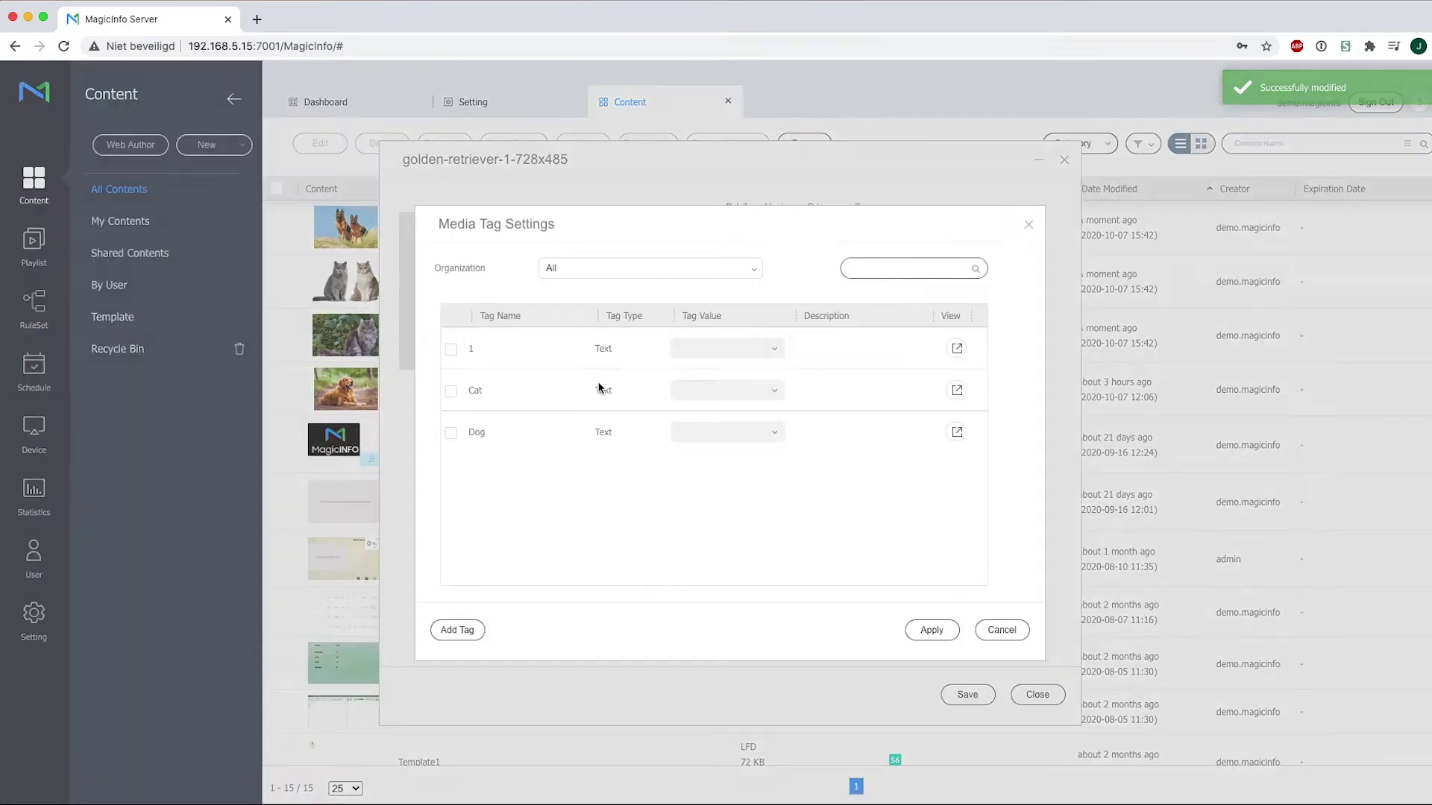
{"action": "left_click", "coordinate": [454, 434]}
{"action": "left_click", "coordinate": [948, 638]}
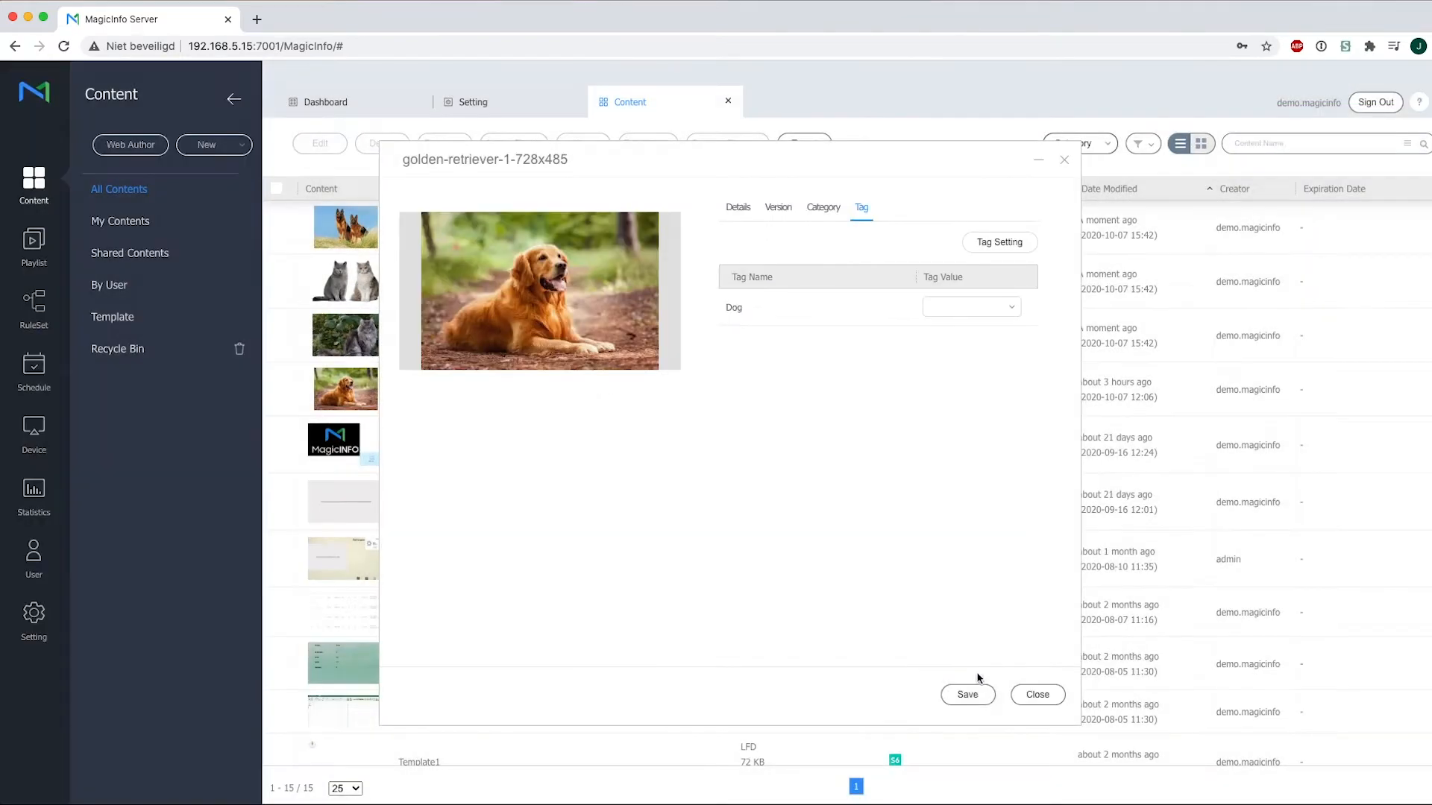
{"action": "left_click", "coordinate": [966, 694]}
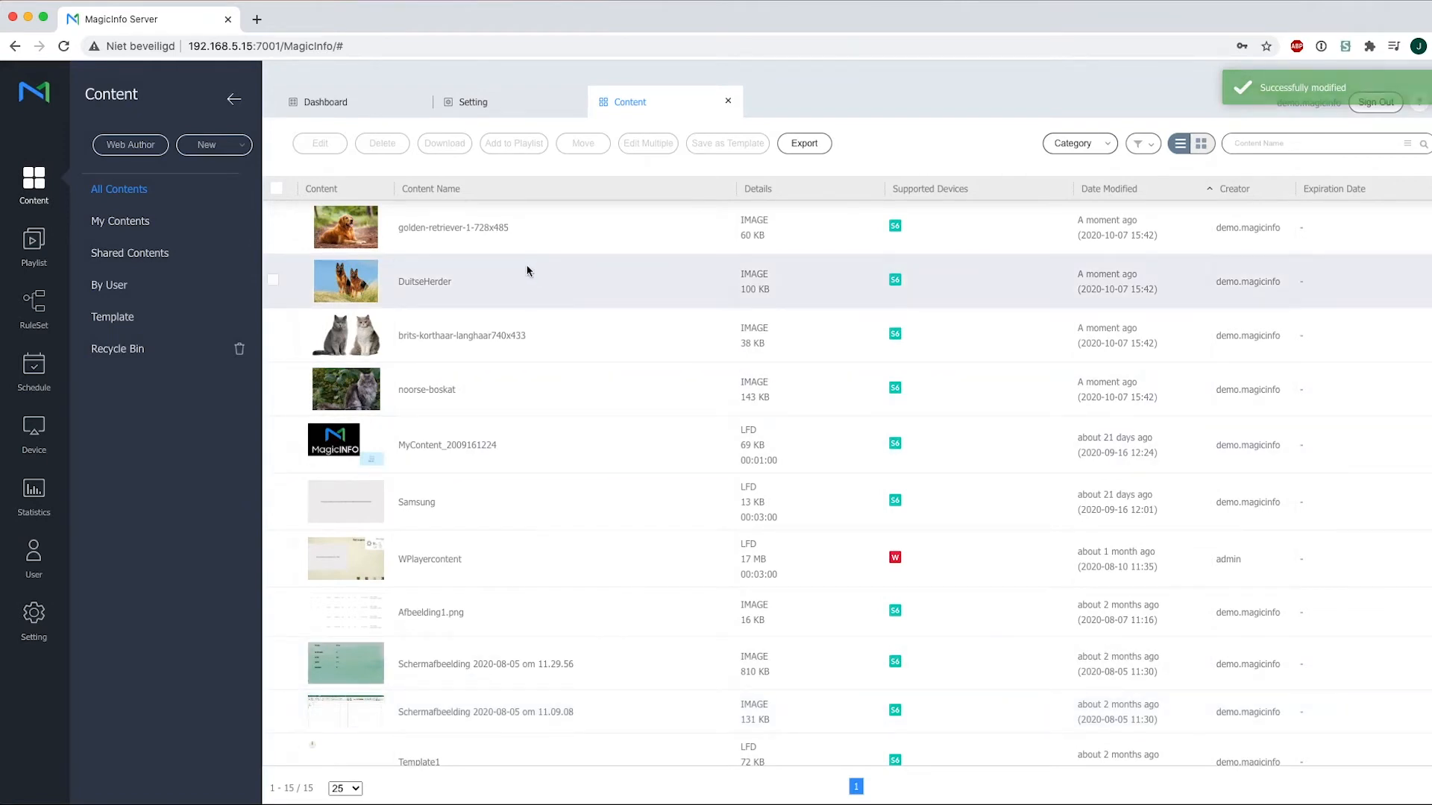
- Create a new playlist for S6 devices and open its editor
{"action": "left_click", "coordinate": [39, 244]}
{"action": "left_click", "coordinate": [168, 145]}
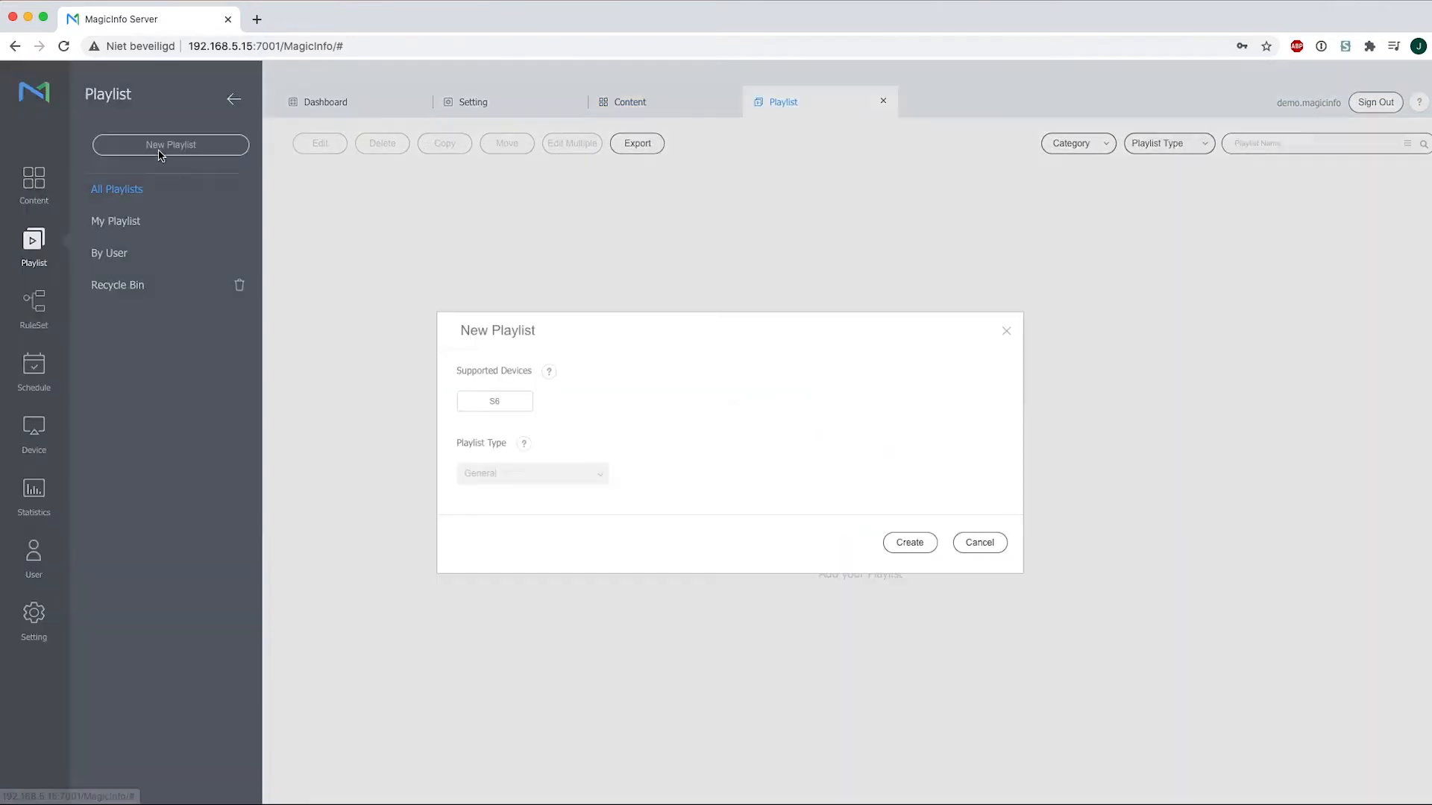
{"action": "left_click", "coordinate": [481, 400]}
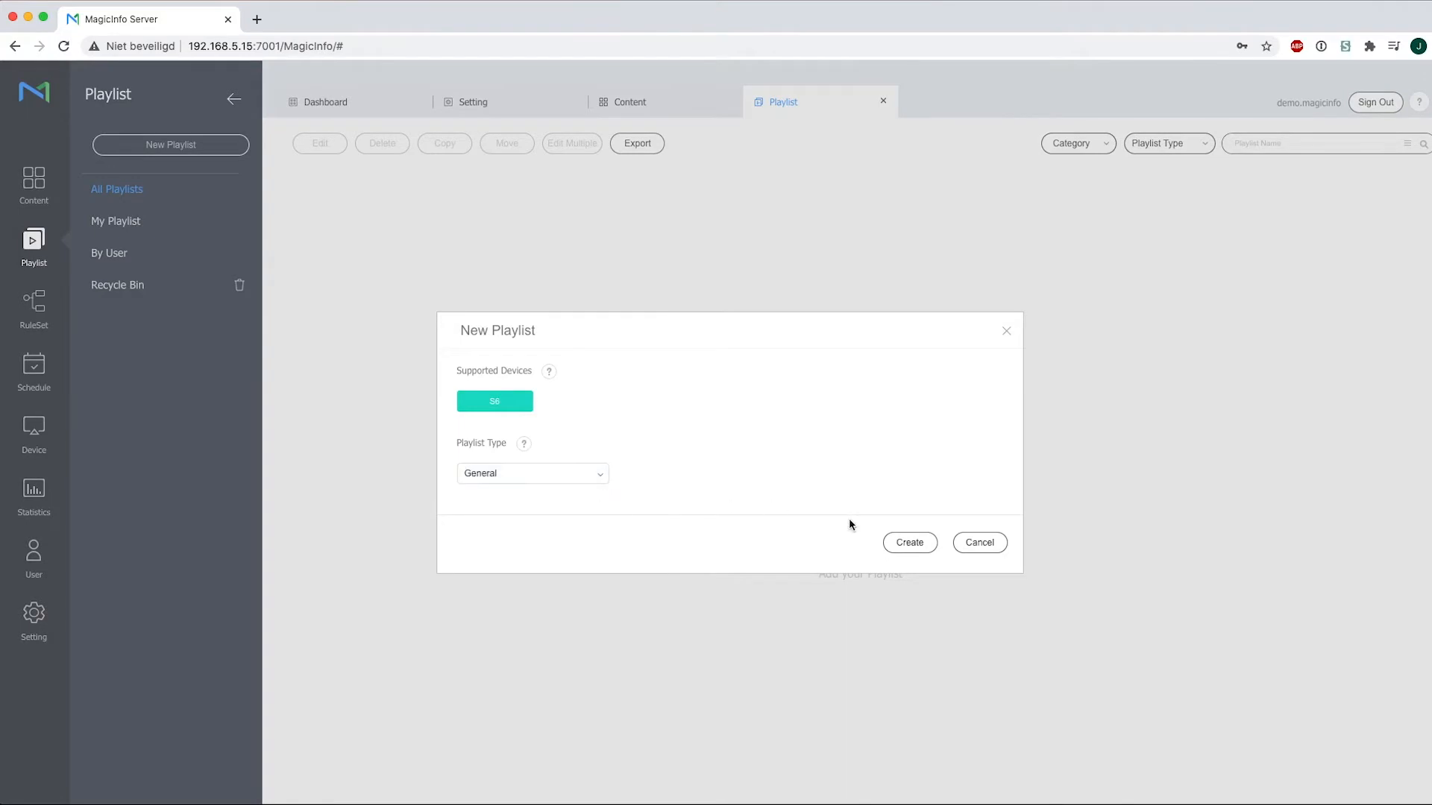
{"action": "left_click", "coordinate": [898, 542]}
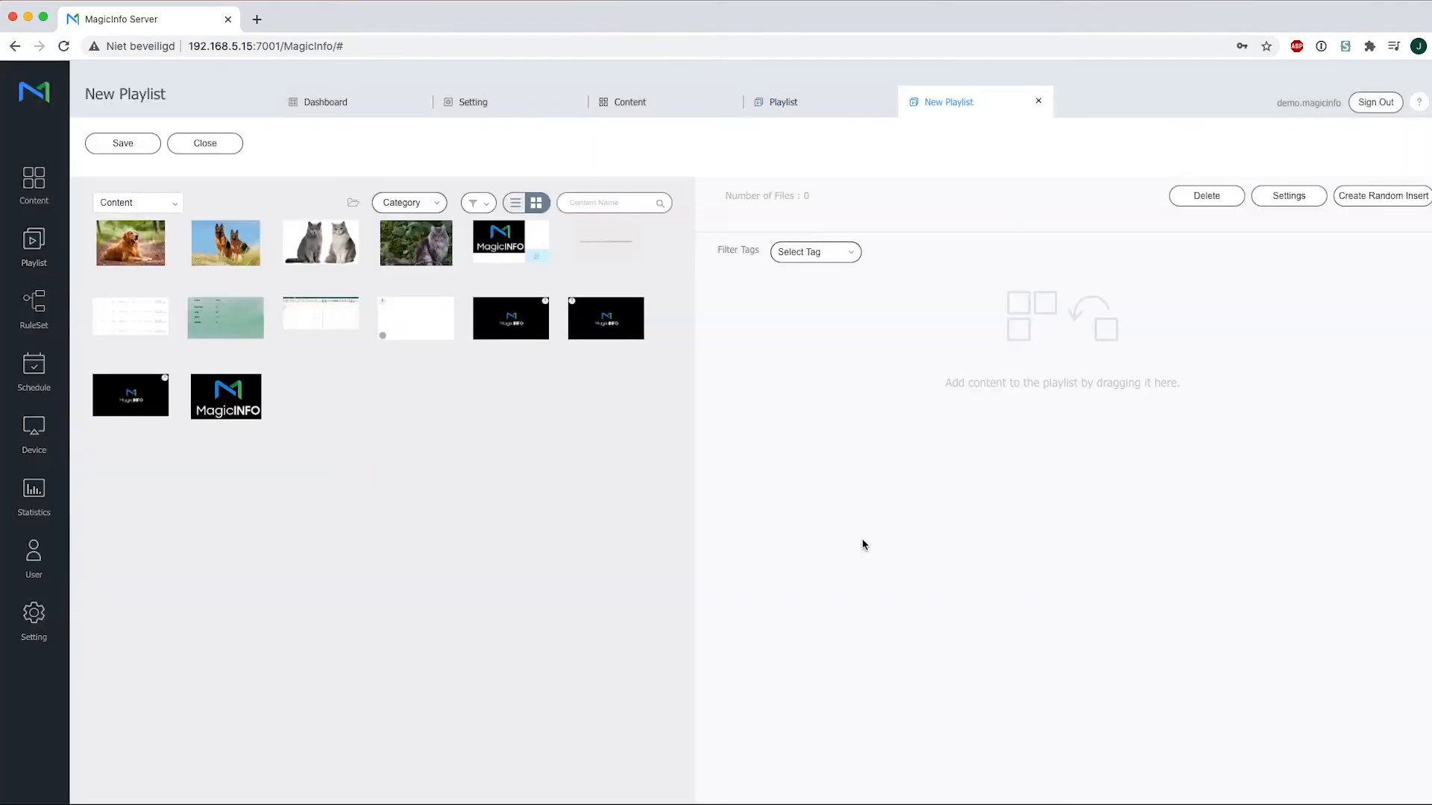
- Add noorse-boskat, DuitseHerder, brits-korthaar and golden-retriever images to the playlist
{"action": "left_click", "coordinate": [408, 255]}
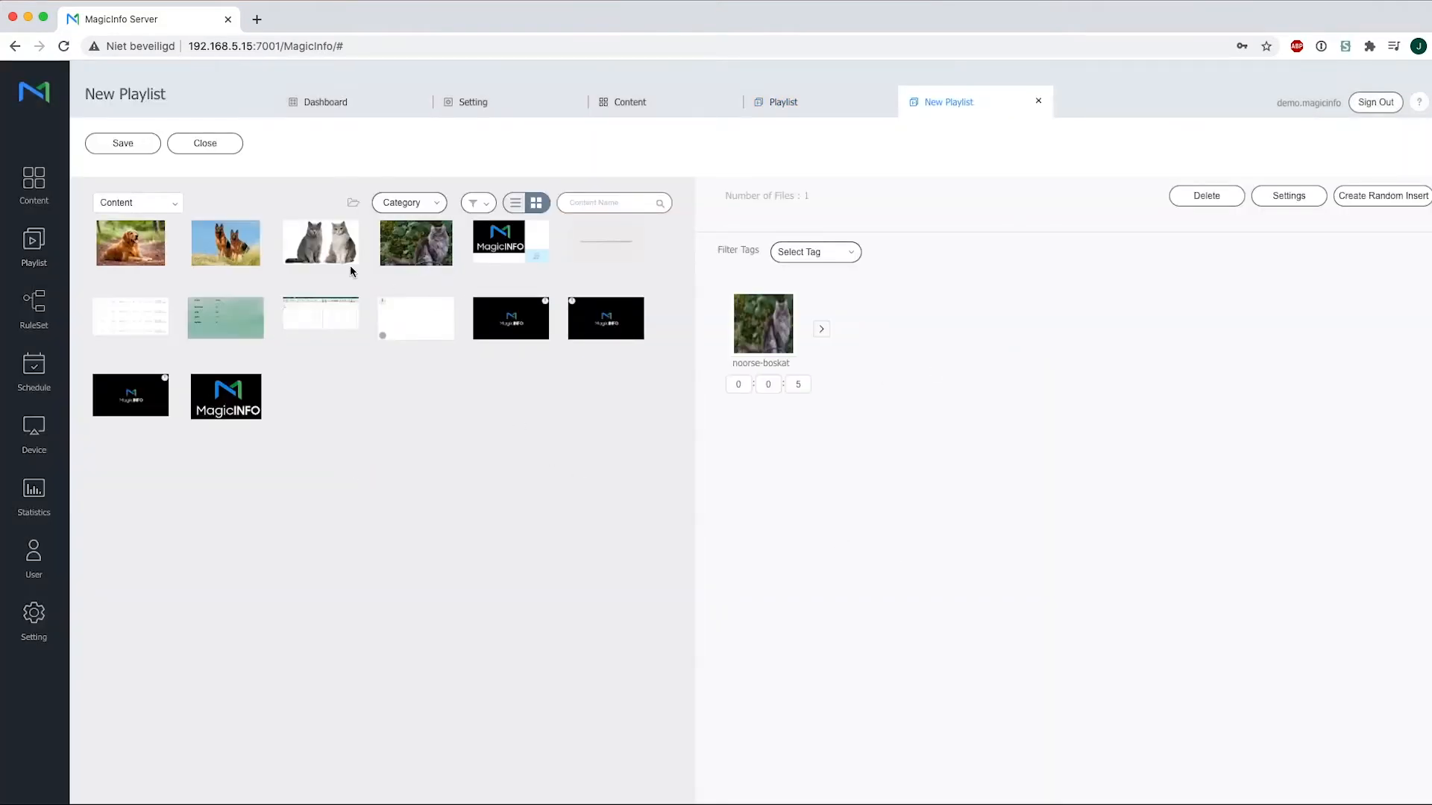
{"action": "left_click", "coordinate": [224, 243]}
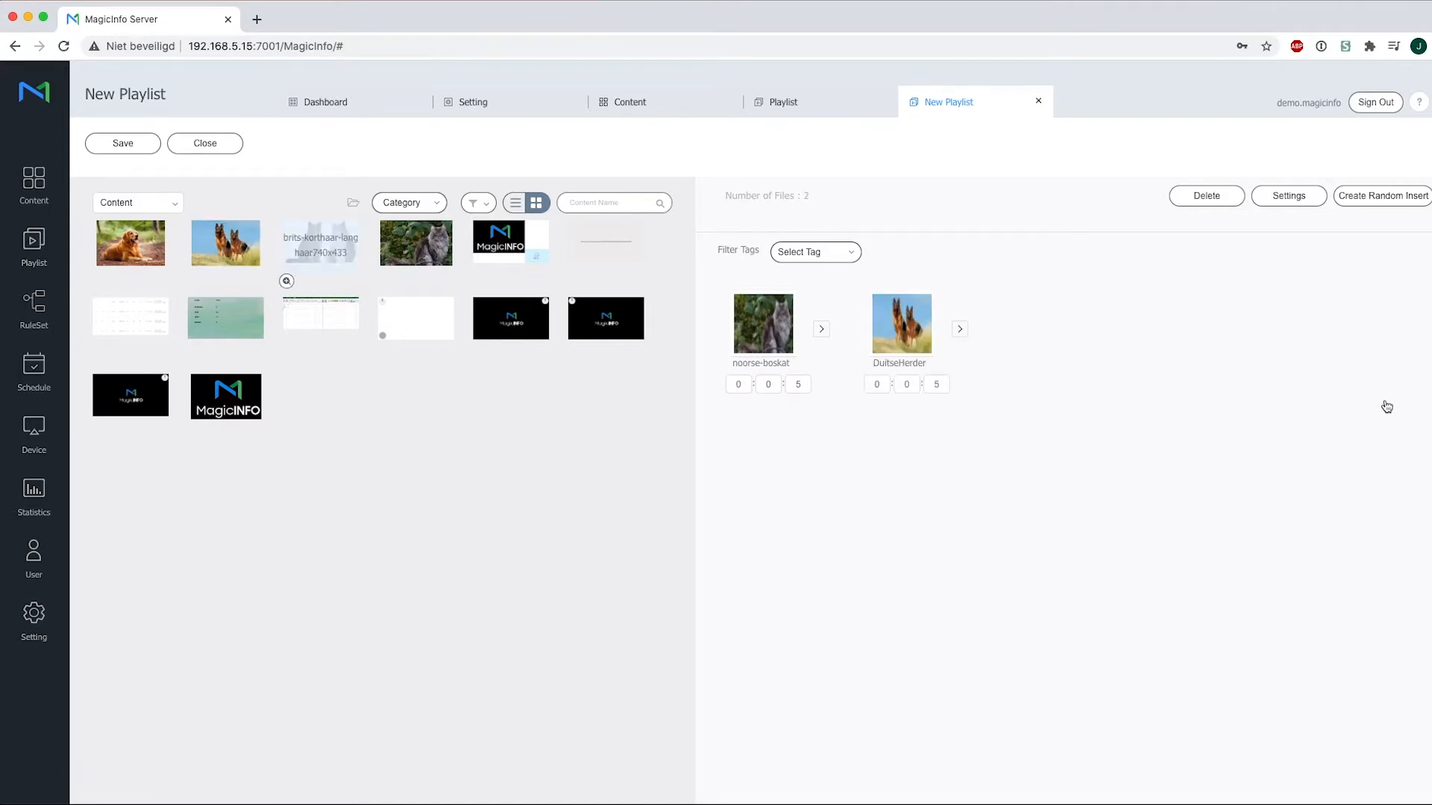
{"action": "left_click_drag", "start_coordinate": [1386, 407], "coordinate": [1307, 429]}
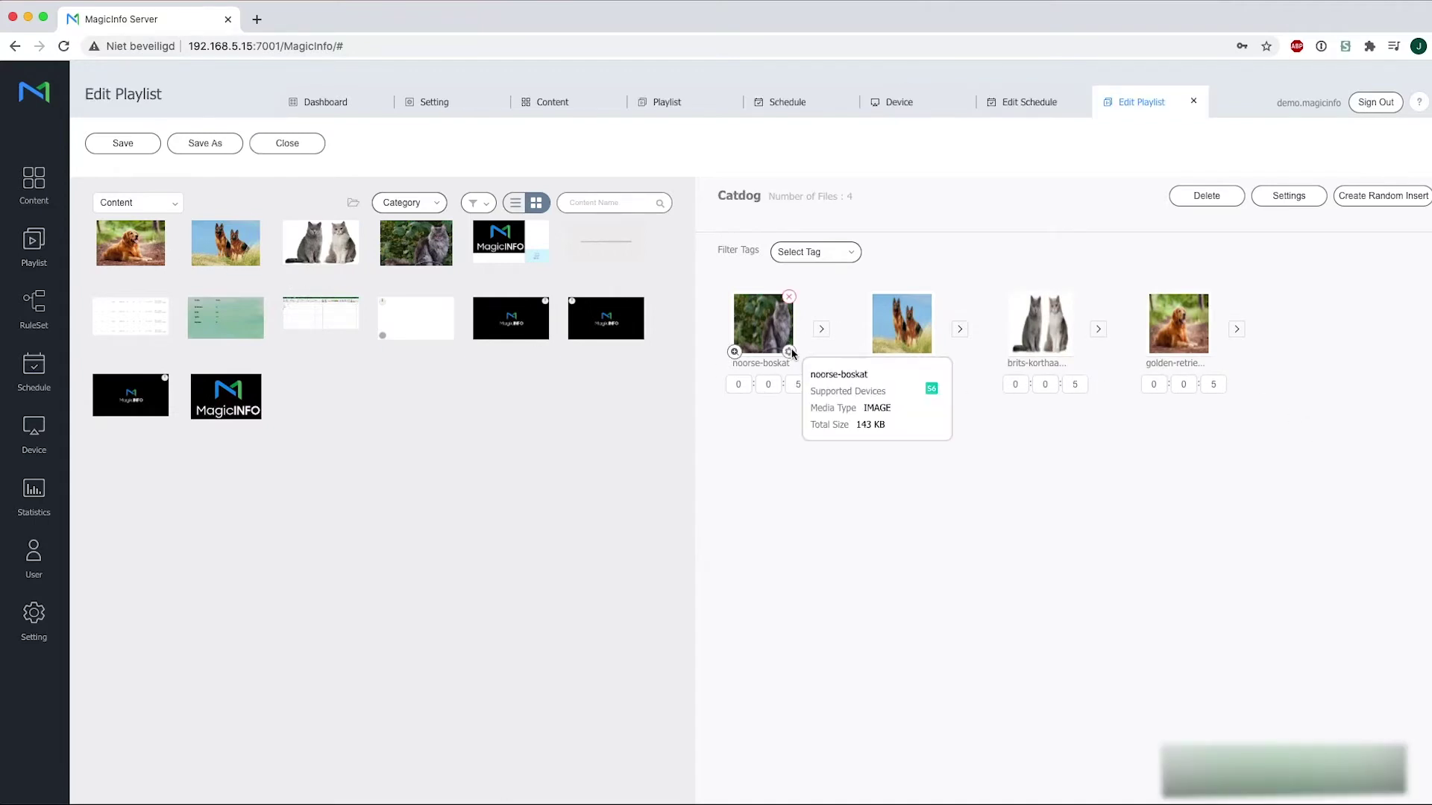
{"action": "double_click", "coordinate": [788, 355]}
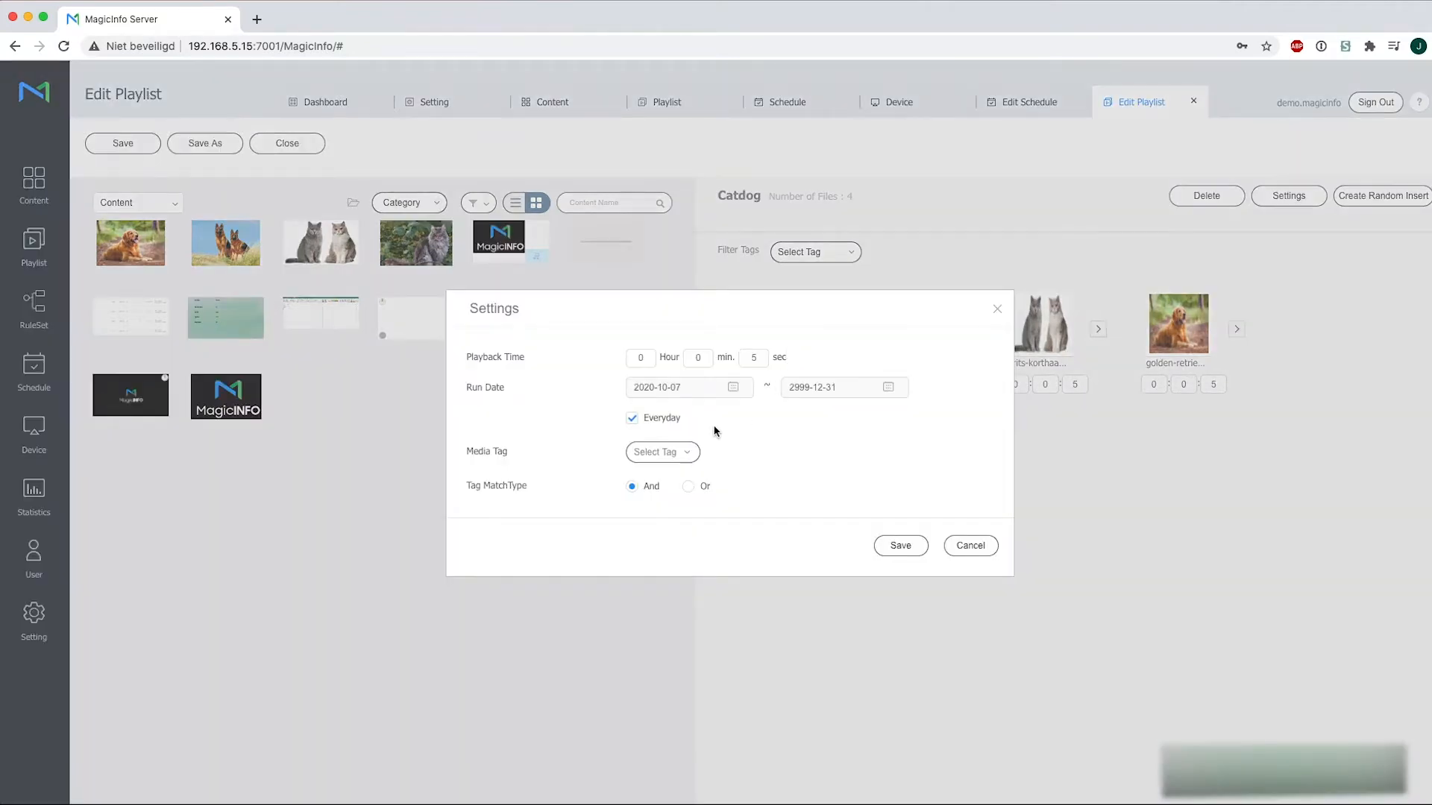
- Set the Cat media tag on the noorse-boskat and two-cats playlist items and save each
{"action": "left_click", "coordinate": [671, 454]}
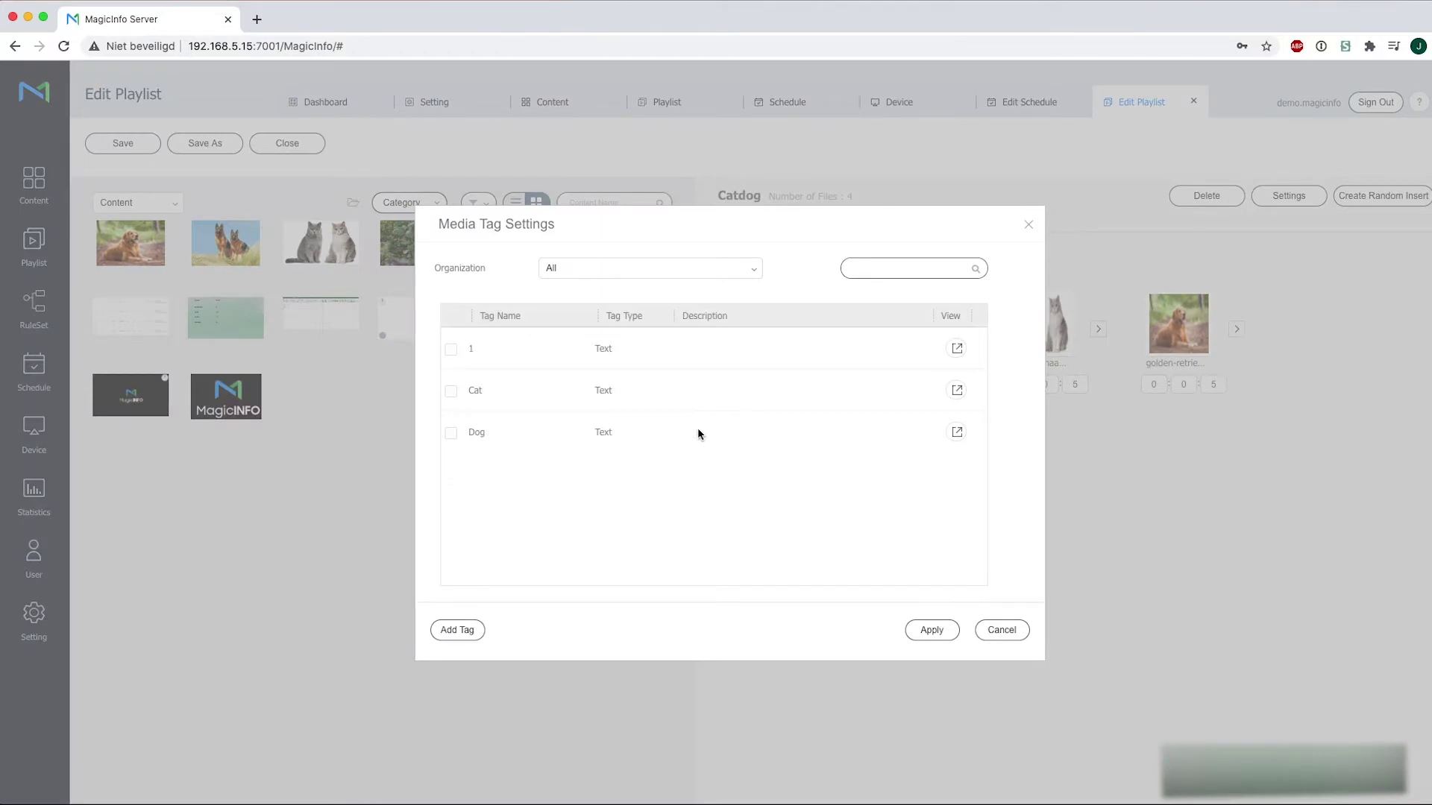
{"action": "left_click", "coordinate": [452, 392]}
{"action": "left_click", "coordinate": [932, 629]}
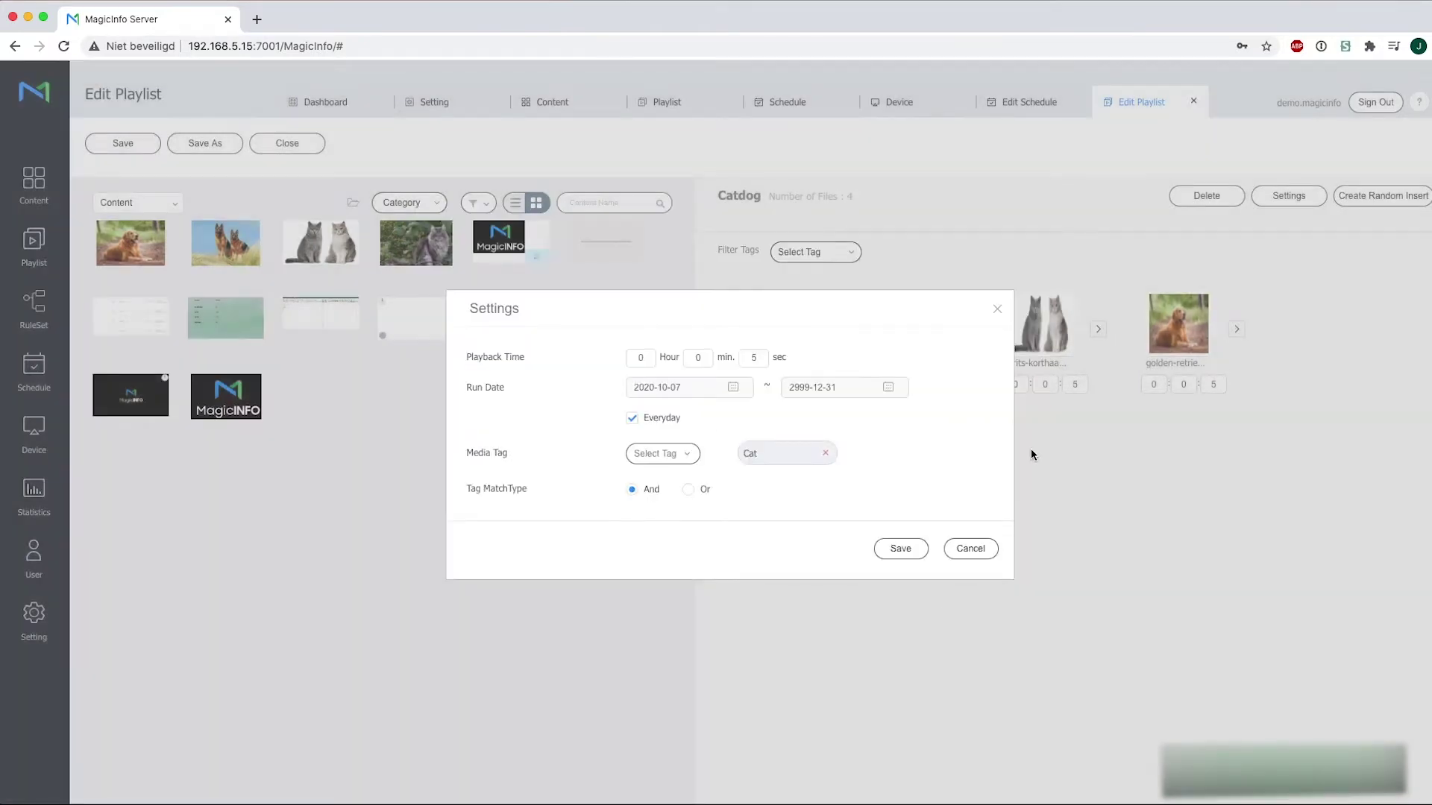
{"action": "left_click", "coordinate": [912, 552]}
{"action": "double_click", "coordinate": [1065, 357]}
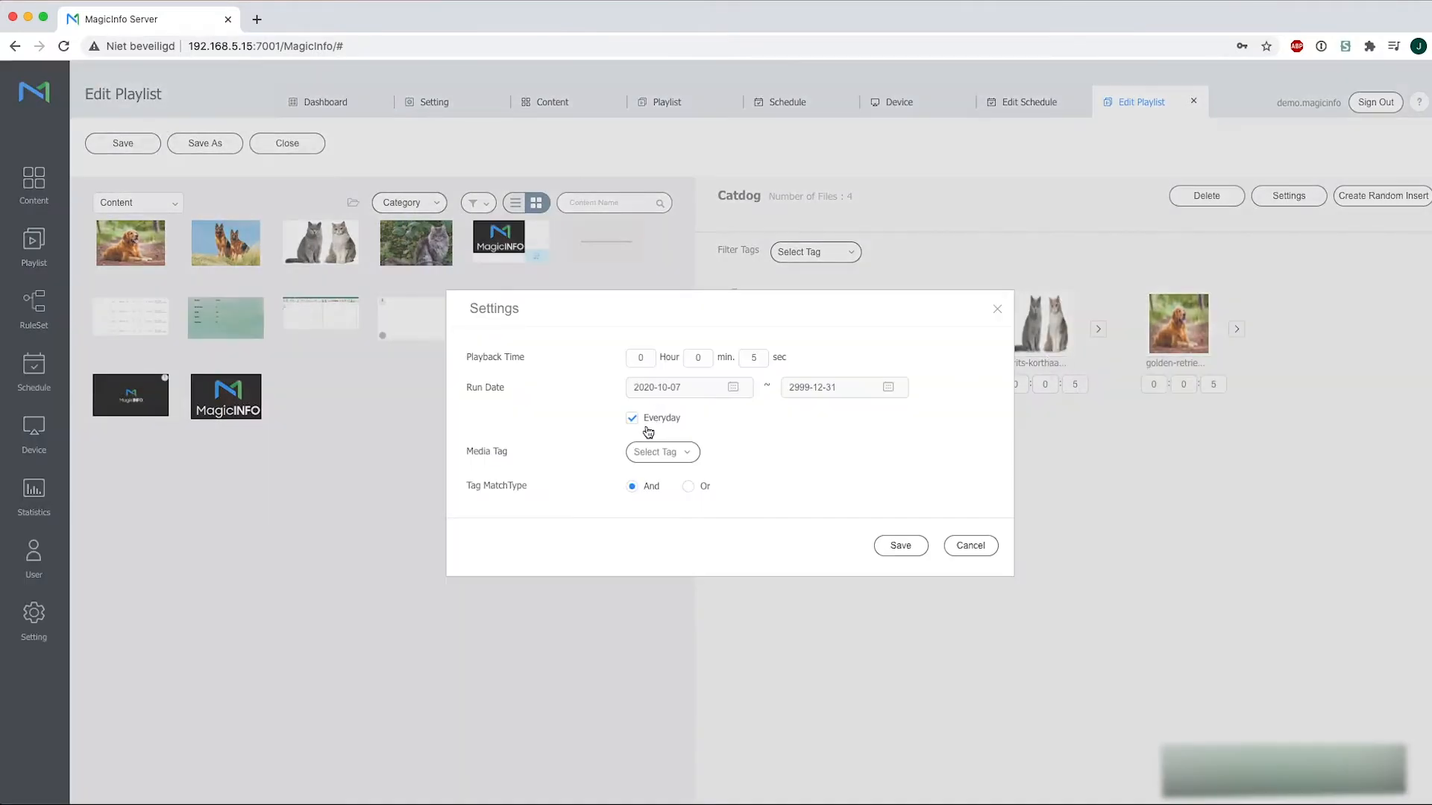
{"action": "left_click", "coordinate": [658, 452]}
{"action": "left_click", "coordinate": [451, 390]}
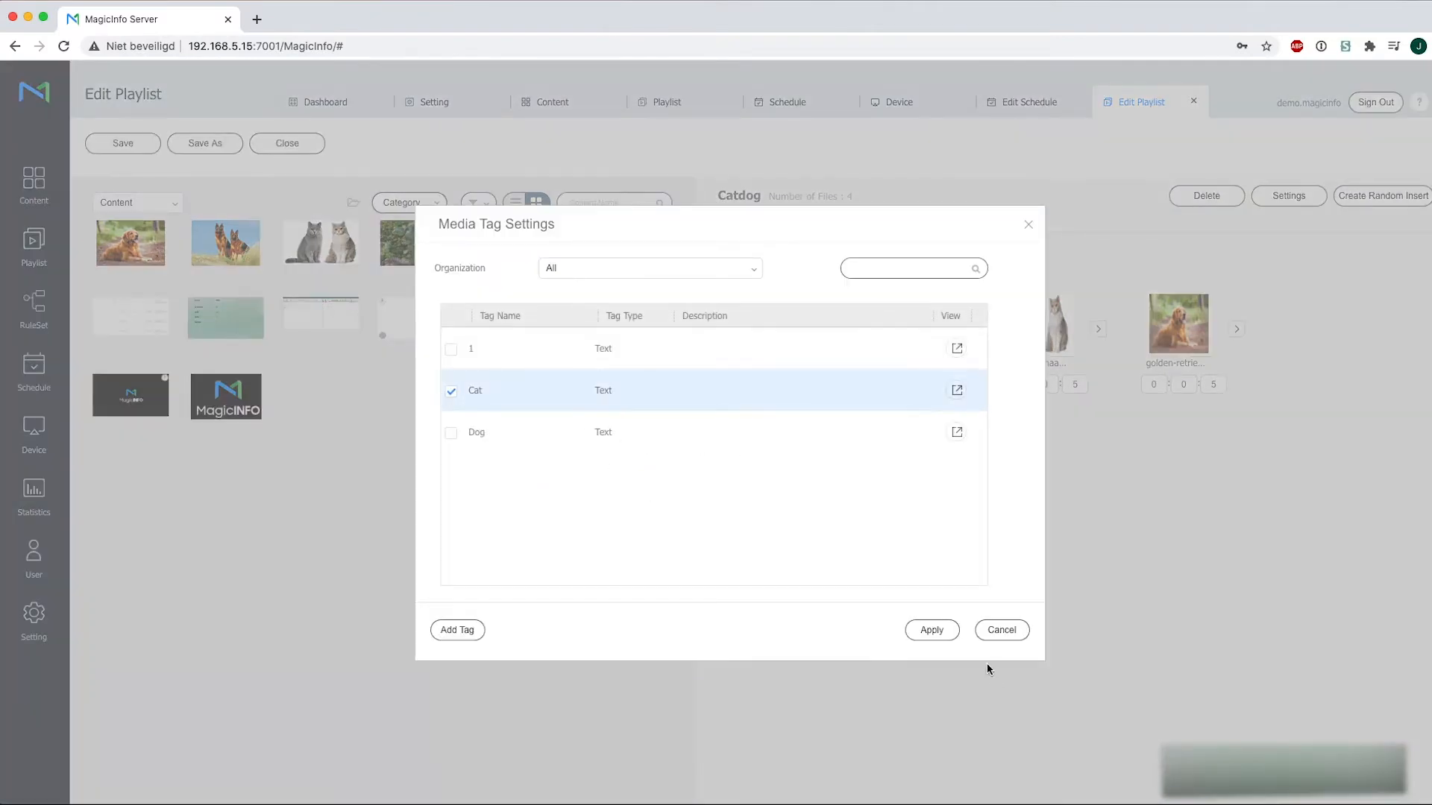
{"action": "left_click", "coordinate": [933, 630]}
{"action": "left_click", "coordinate": [900, 548]}
{"action": "mouse_move", "coordinate": [902, 324]}
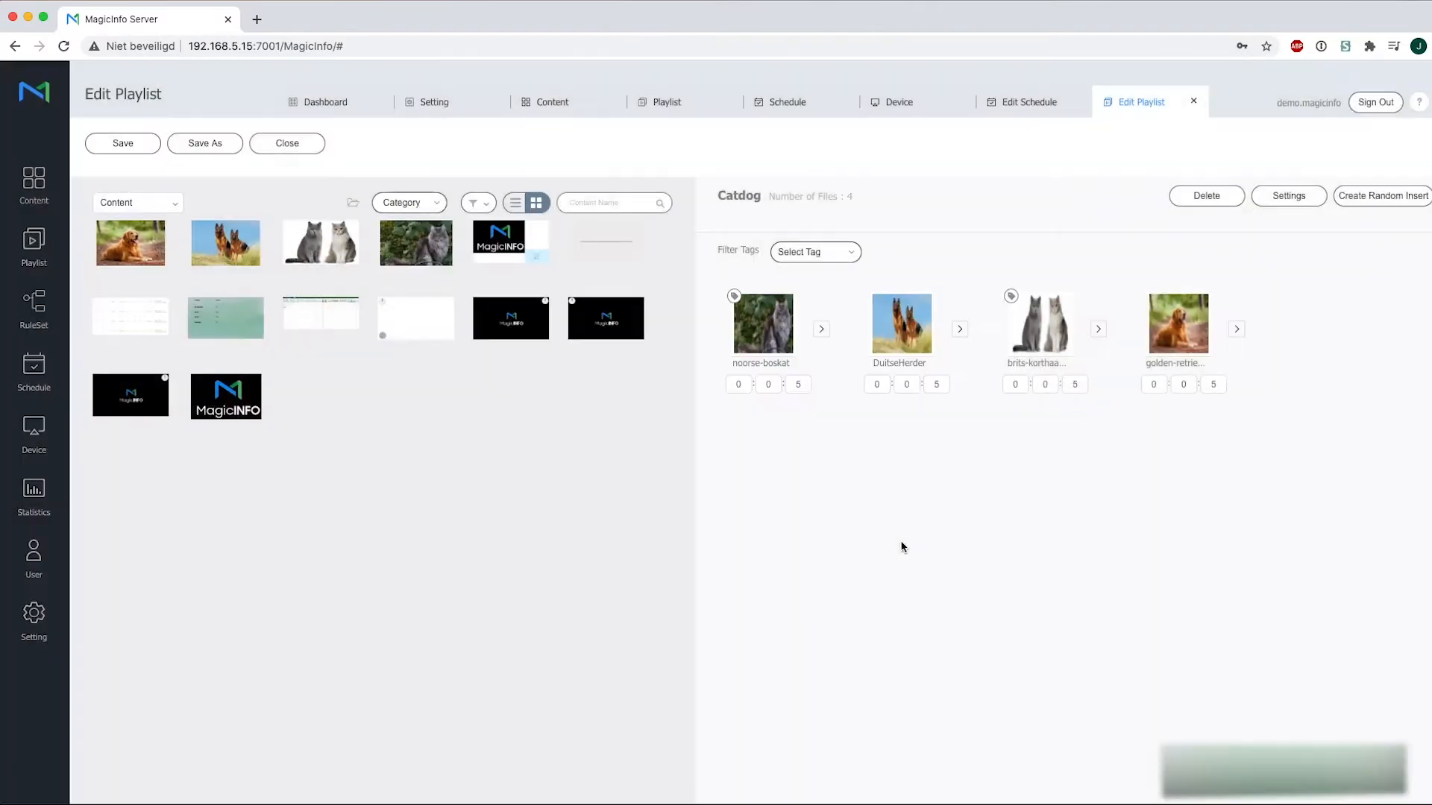
- Set the Dog media tag on the DuitseHerder and golden-retriever playlist items and save each
{"action": "left_click", "coordinate": [927, 354]}
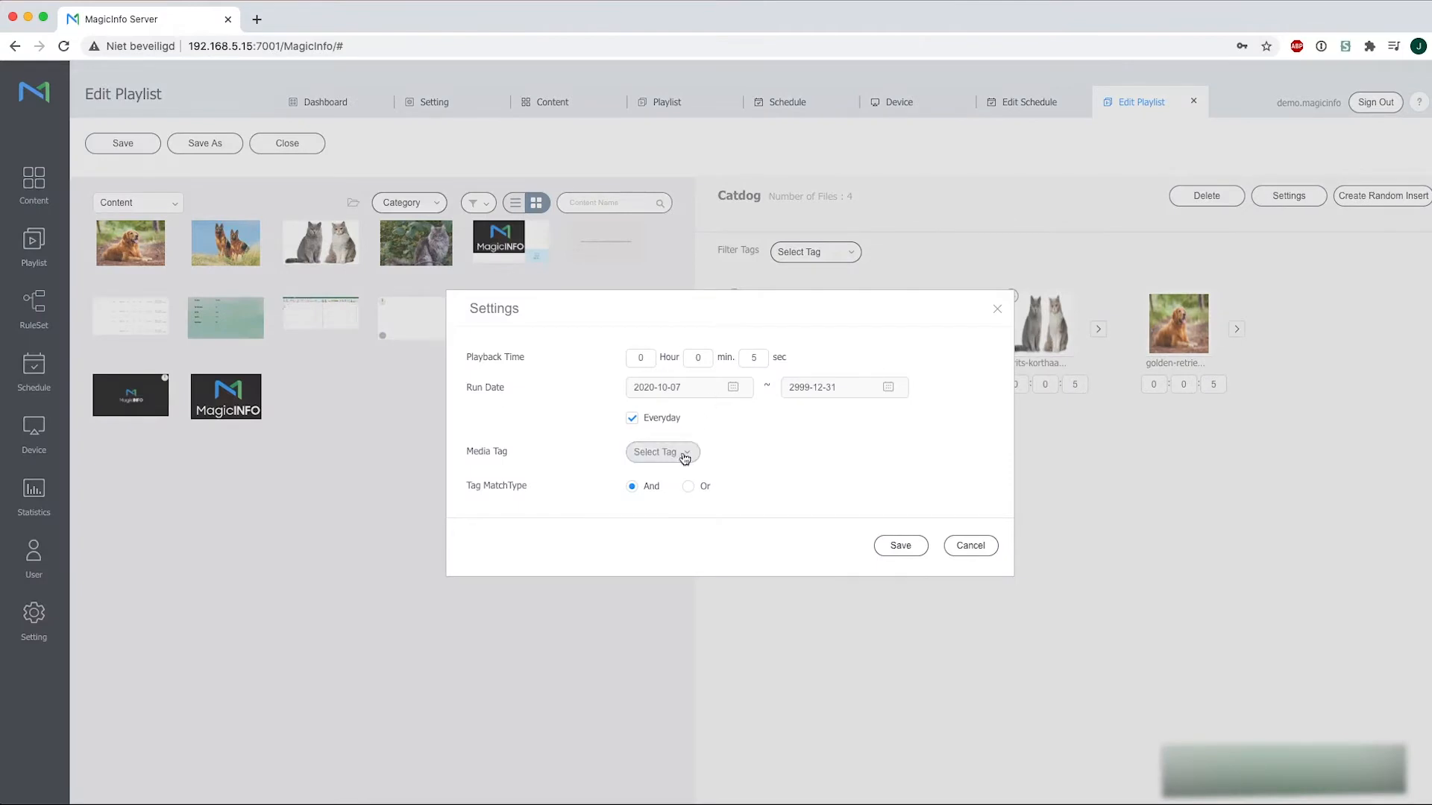
{"action": "left_click", "coordinate": [683, 453]}
{"action": "left_click", "coordinate": [449, 434]}
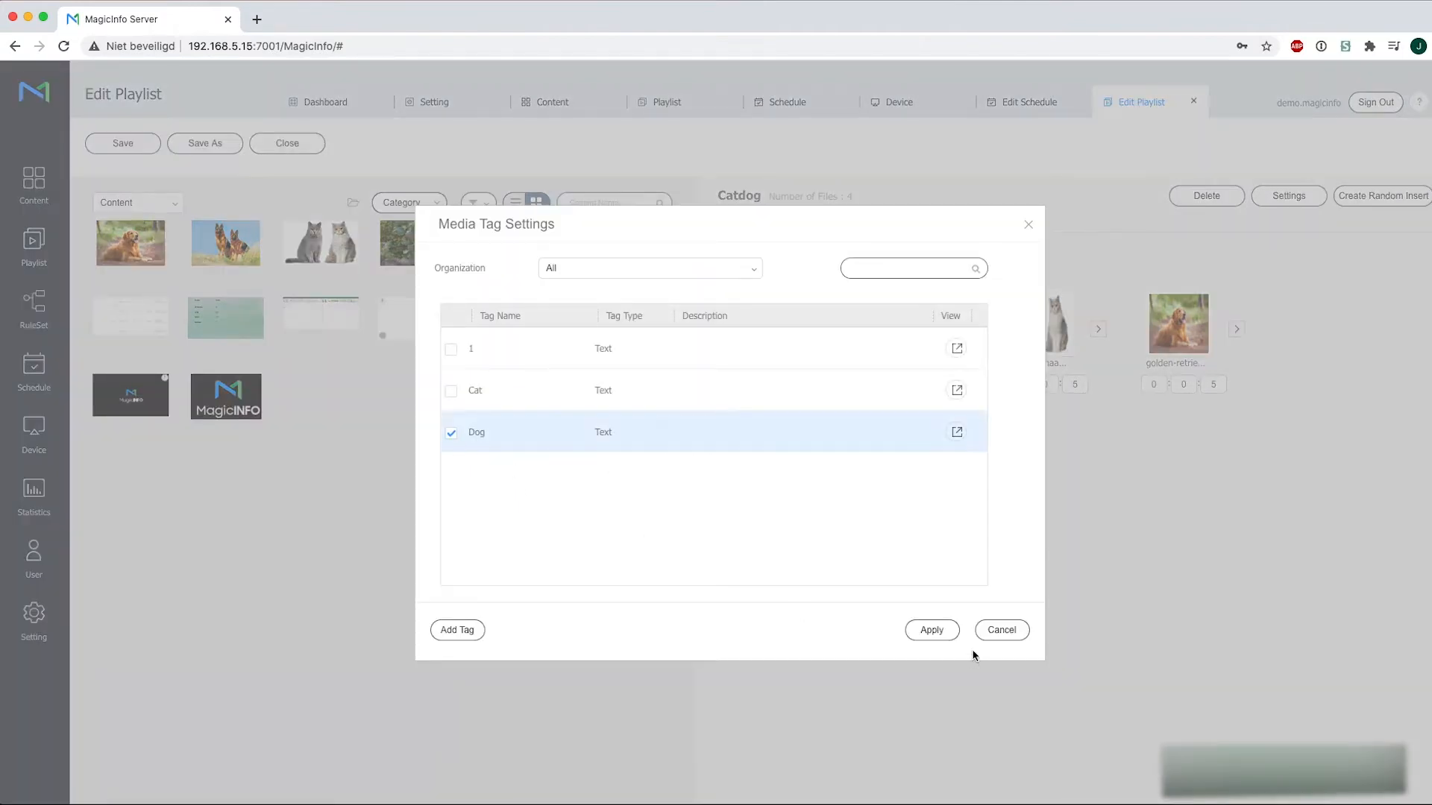
{"action": "left_click", "coordinate": [932, 630]}
{"action": "left_click", "coordinate": [884, 550]}
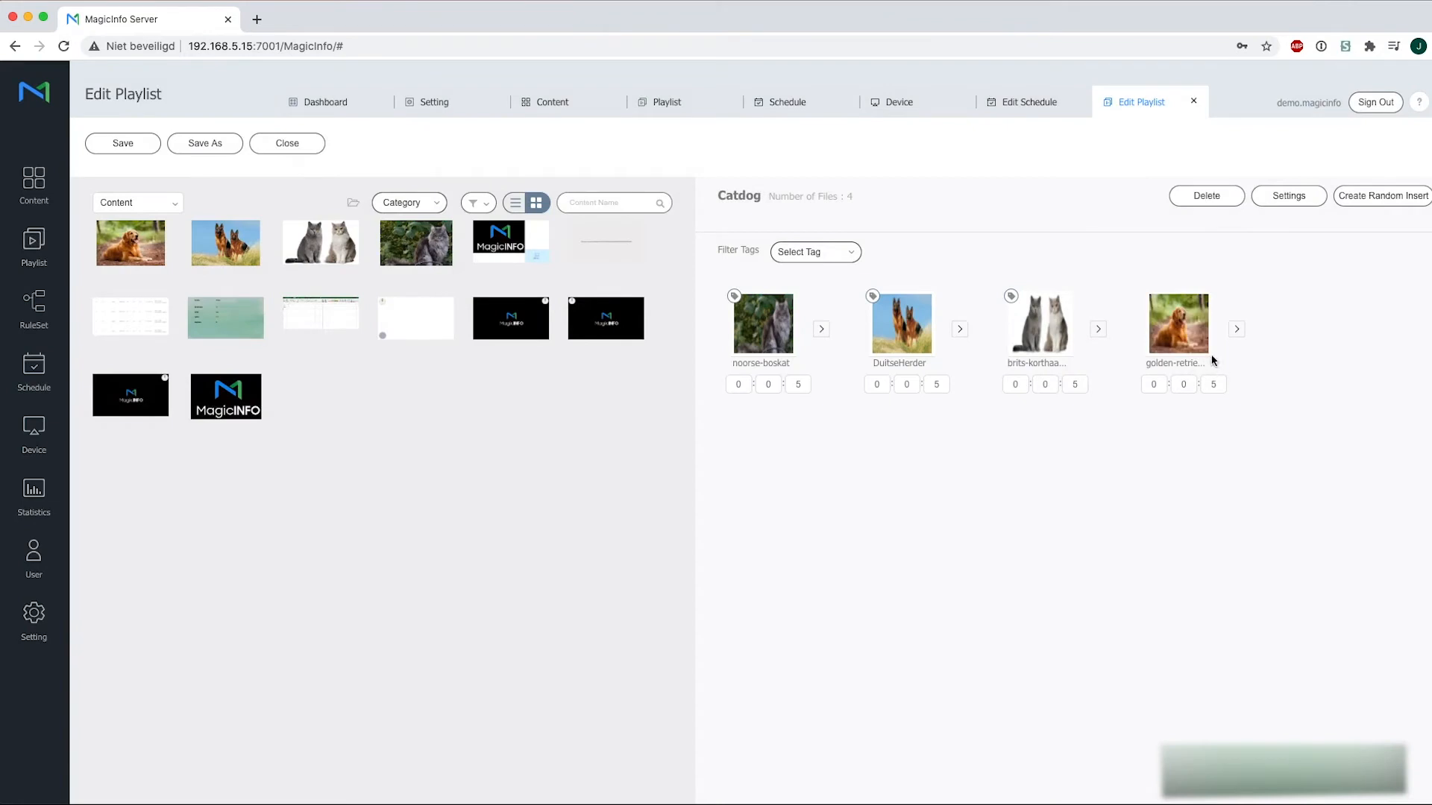
{"action": "left_click", "coordinate": [1178, 323]}
{"action": "left_click", "coordinate": [663, 452]}
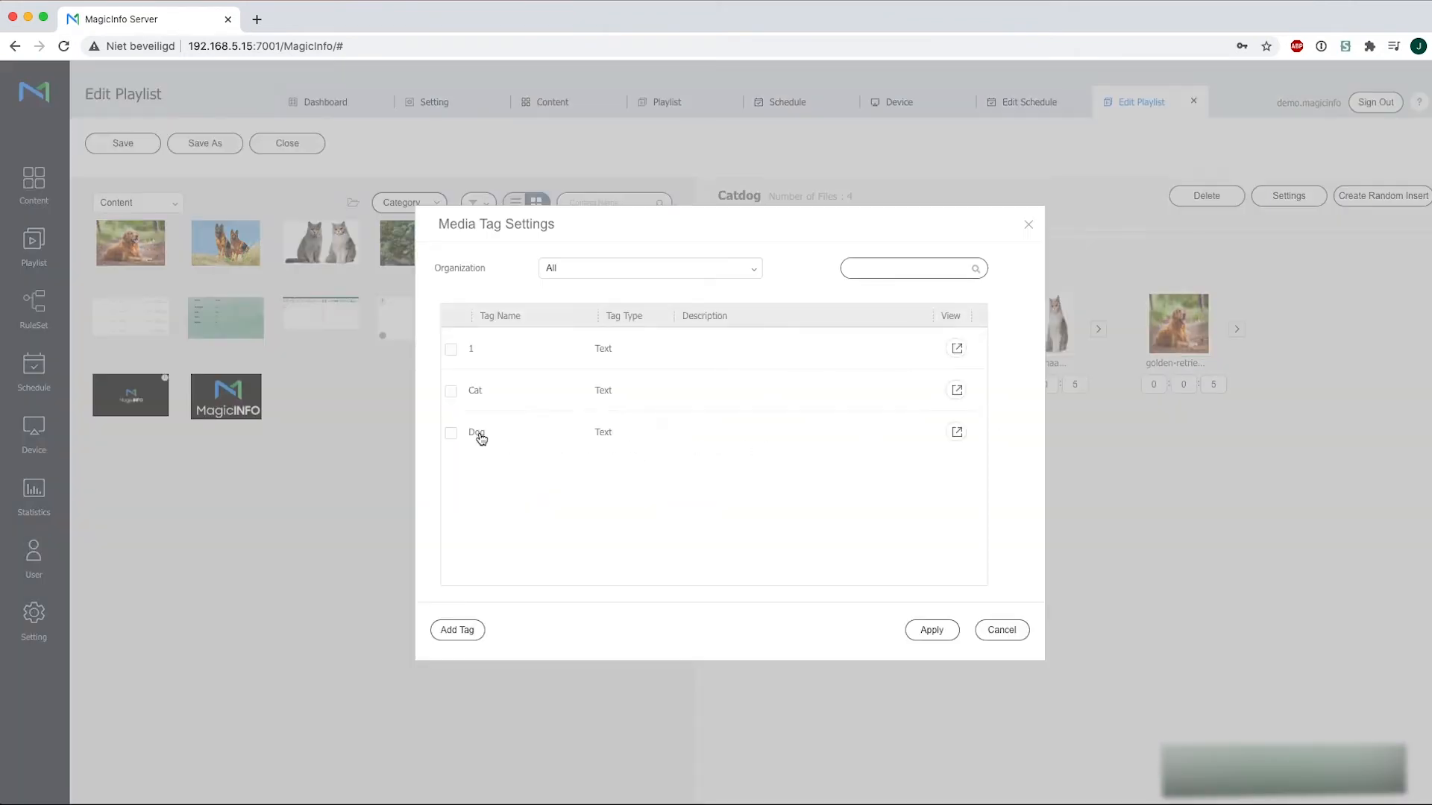
{"action": "left_click", "coordinate": [459, 439]}
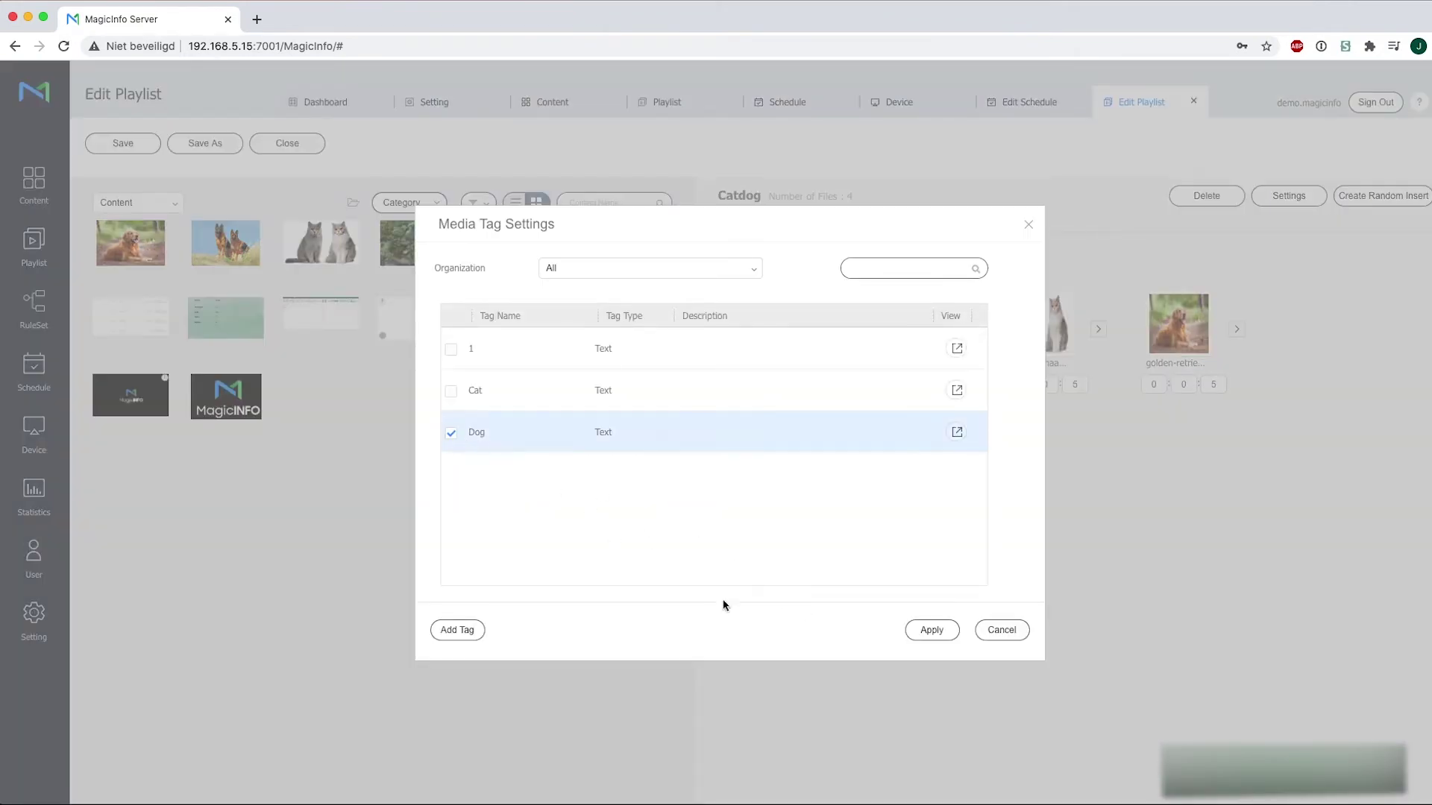
{"action": "left_click", "coordinate": [924, 630]}
{"action": "left_click", "coordinate": [908, 552]}
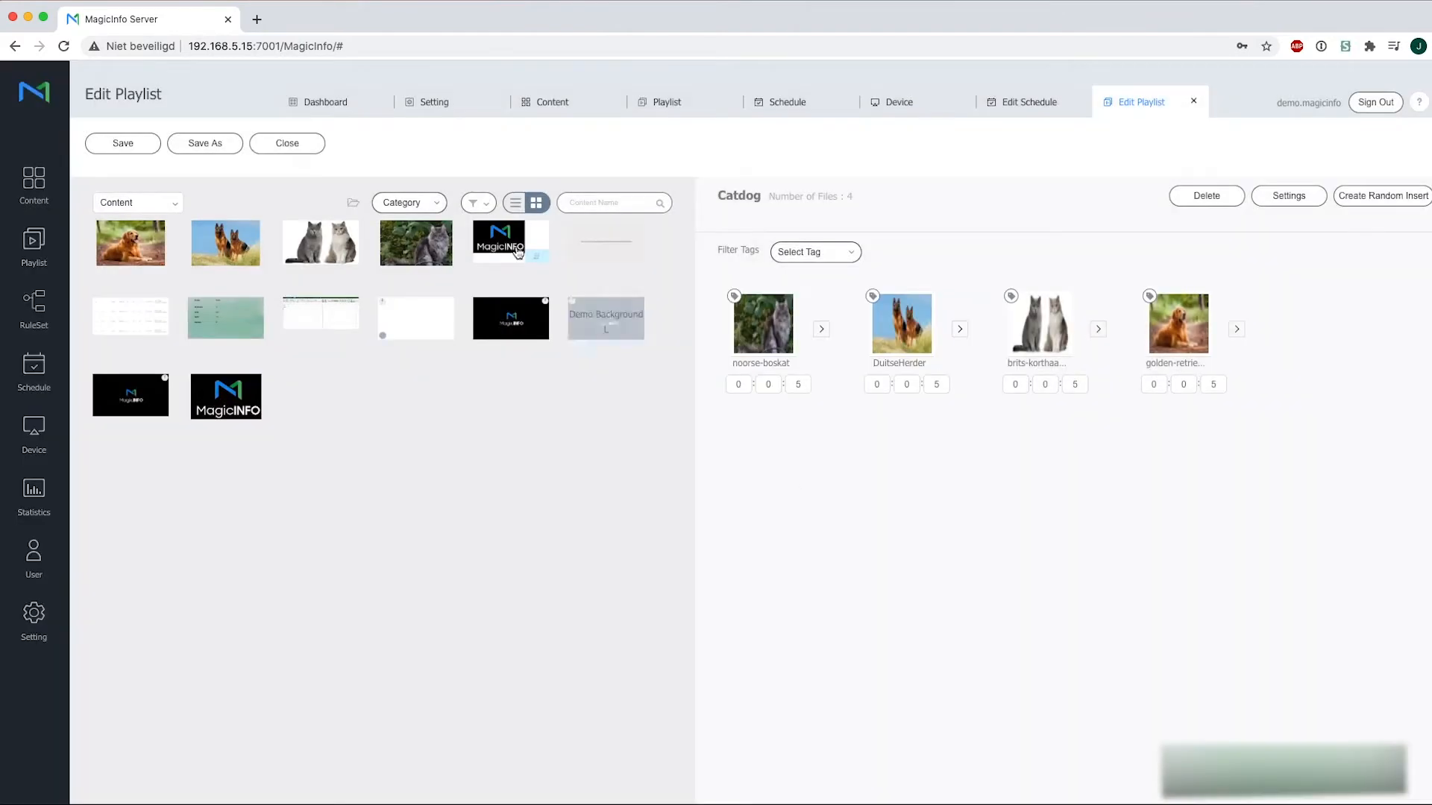
- Cancel the Save As copy and save the playlist under the name Catdog
{"action": "left_click", "coordinate": [157, 146]}
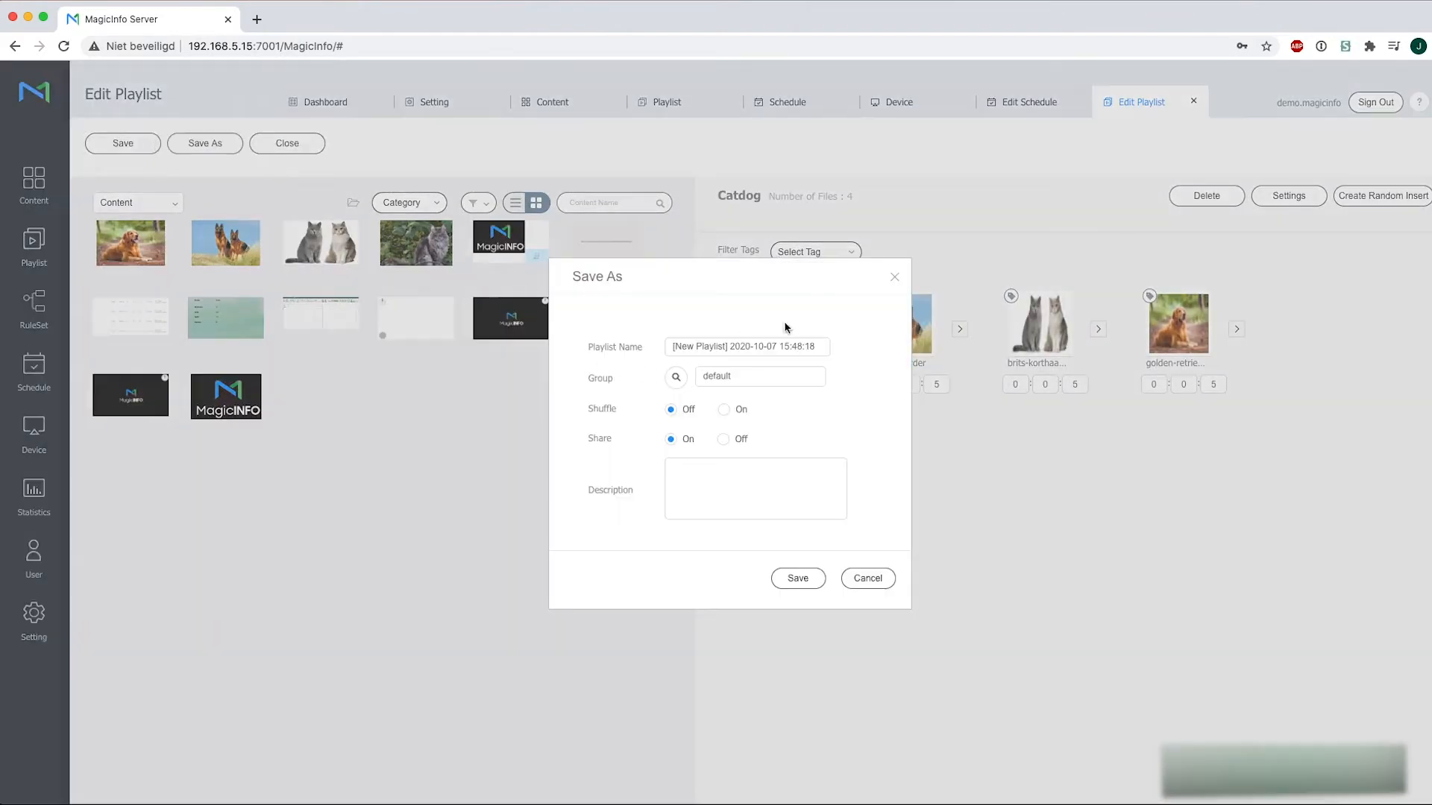
{"action": "left_click", "coordinate": [893, 278]}
{"action": "left_click", "coordinate": [111, 145]}
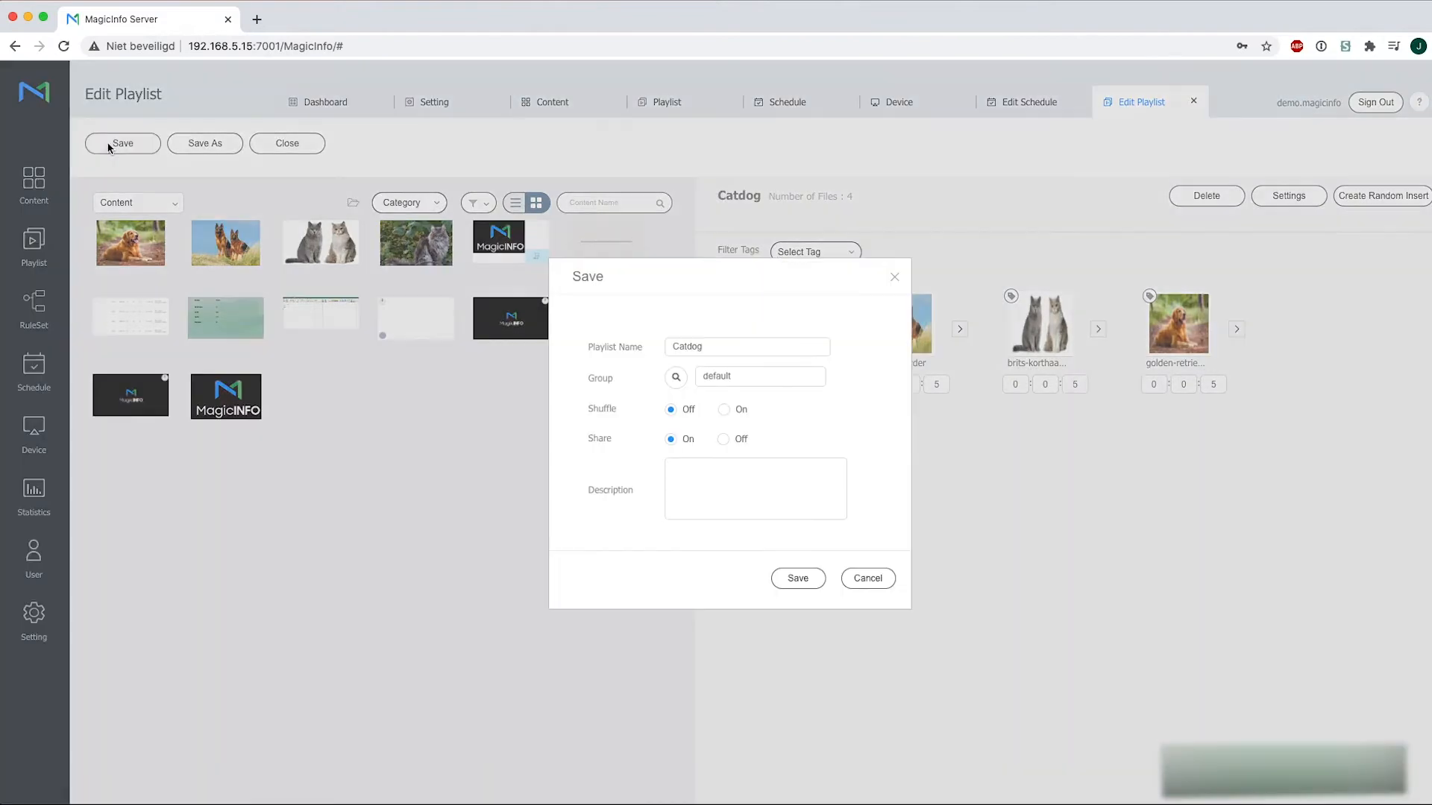
{"action": "left_click", "coordinate": [798, 578]}
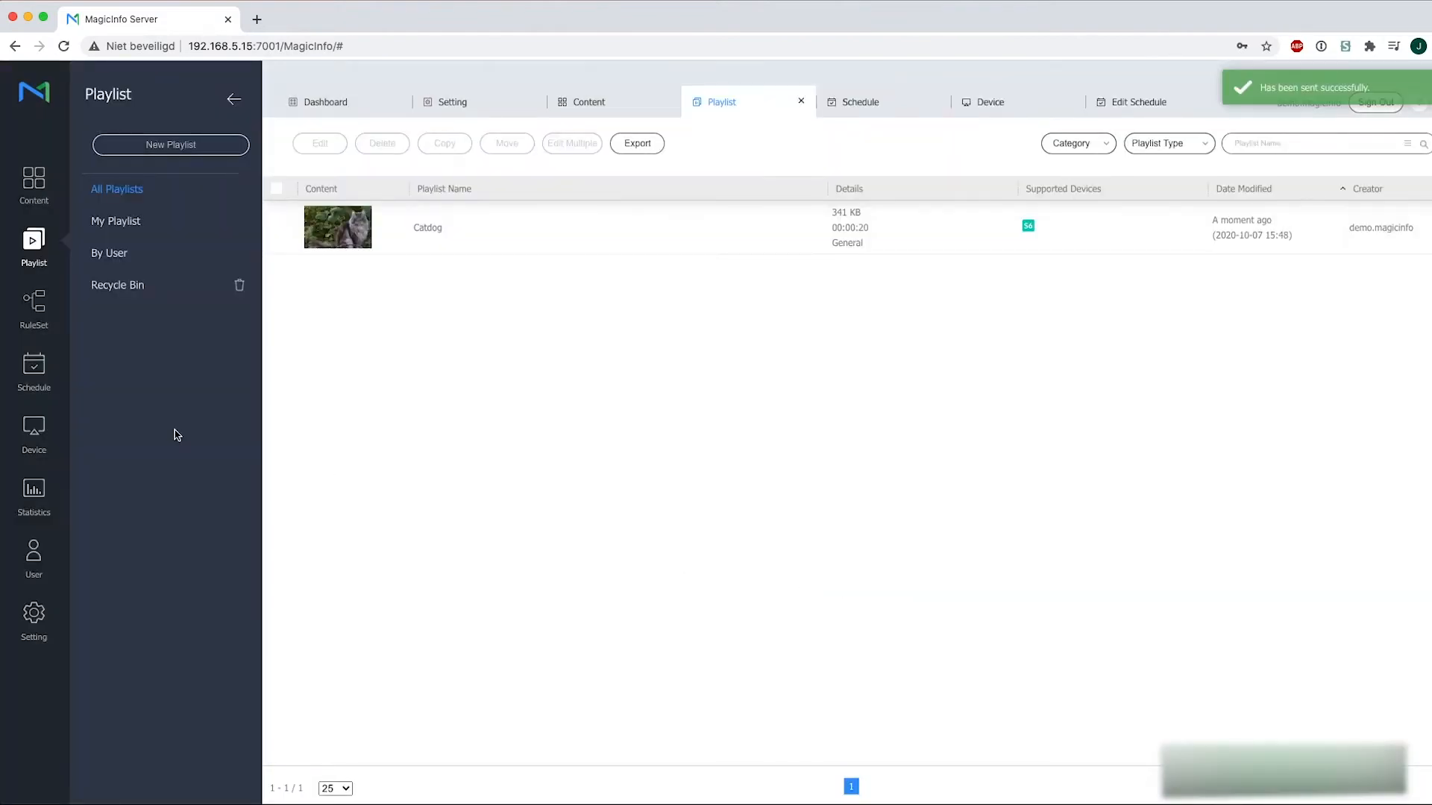
- Create a new content schedule for S6 devices and open its calendar
{"action": "left_click", "coordinate": [34, 369]}
{"action": "left_click", "coordinate": [203, 146]}
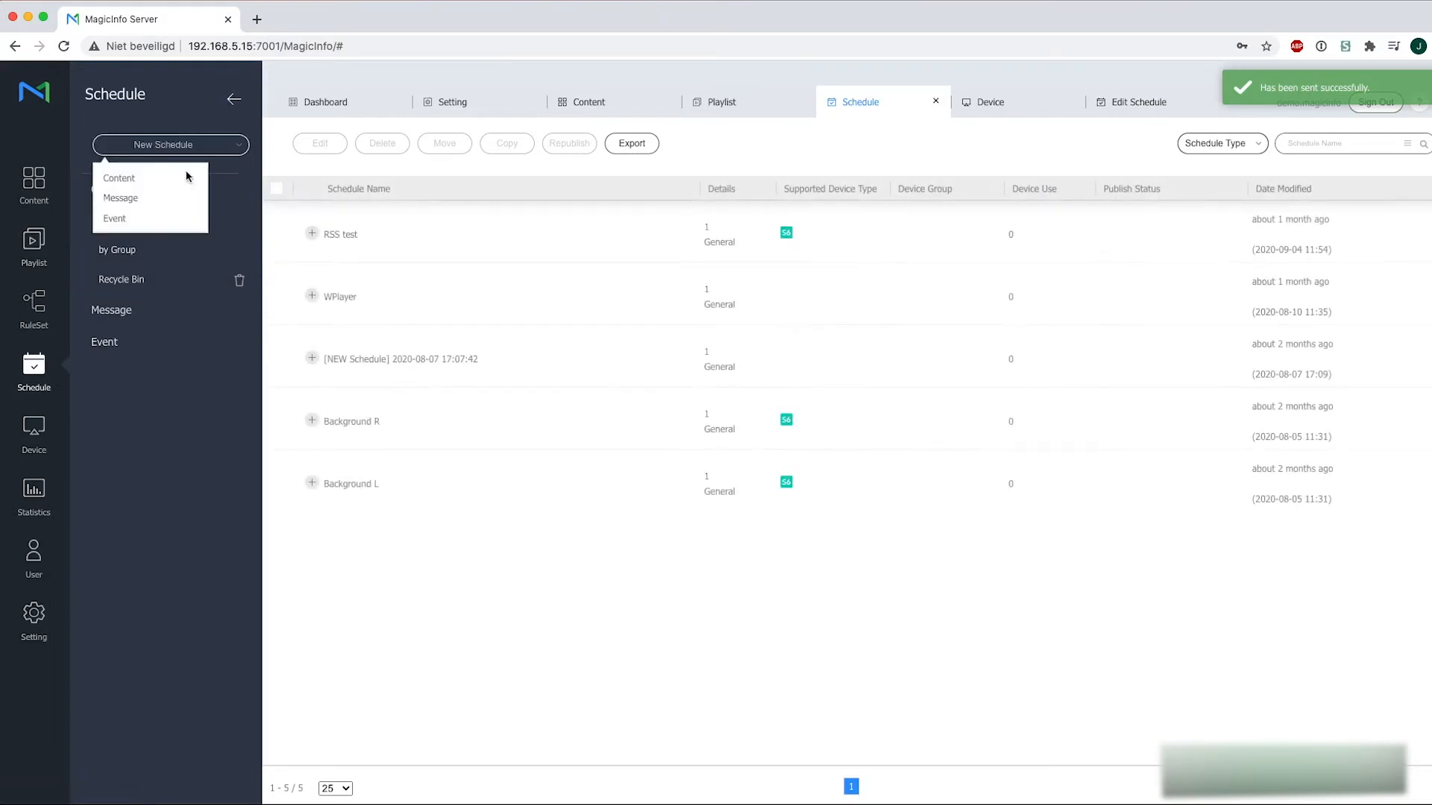
{"action": "left_click", "coordinate": [187, 178]}
{"action": "left_click", "coordinate": [494, 363]}
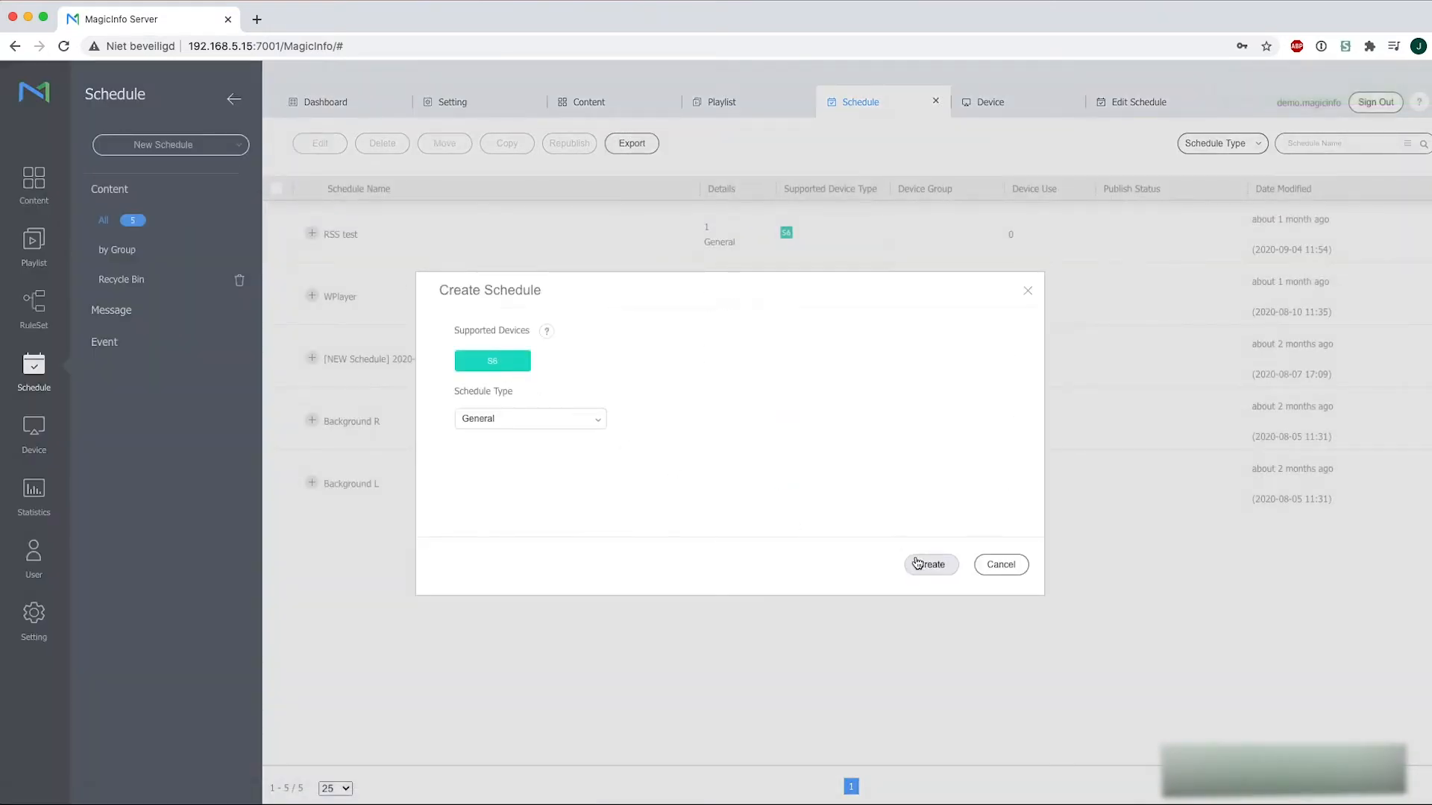
{"action": "left_click", "coordinate": [918, 565]}
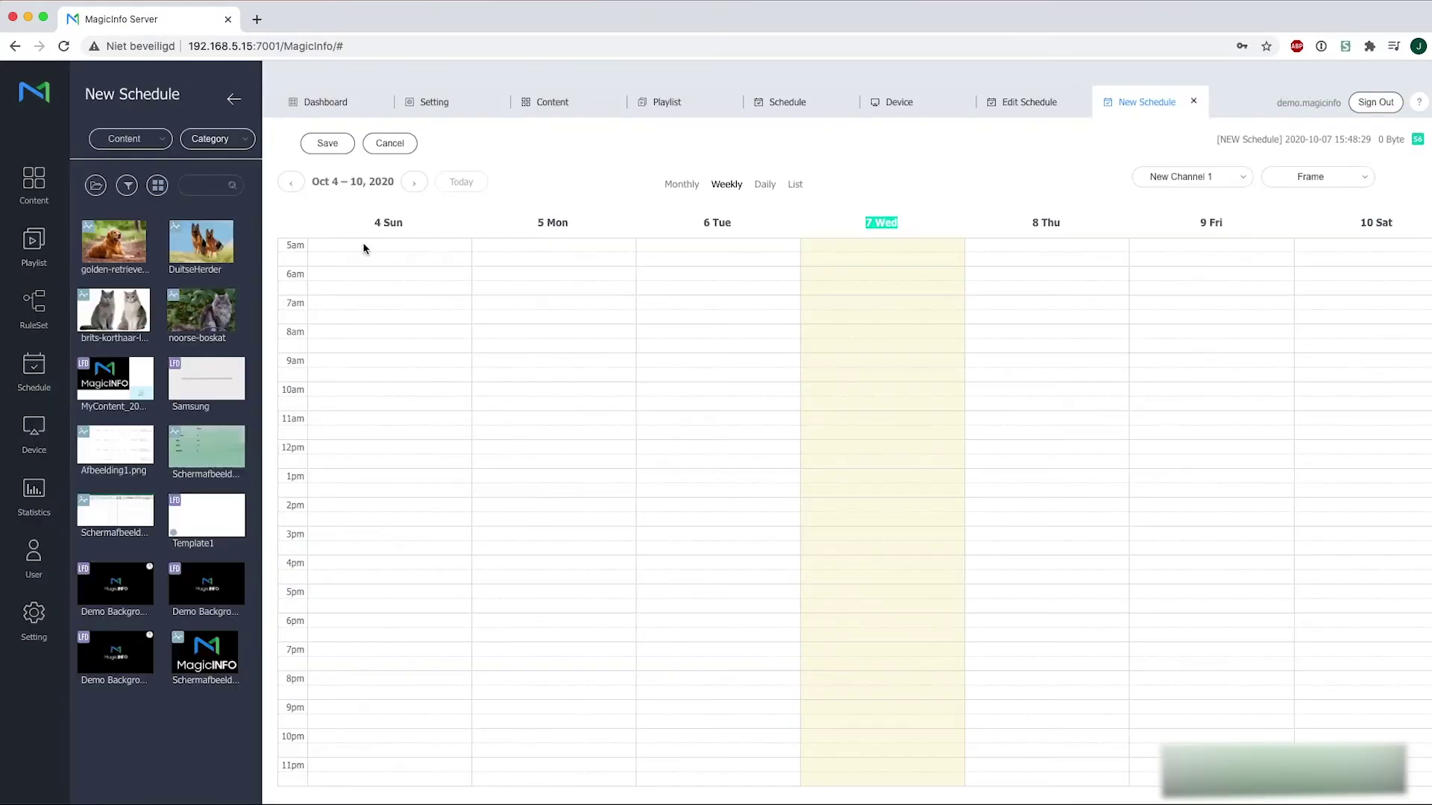
- Place the Catdog playlist on the calendar to play 24 hours, never expiring
{"action": "left_click", "coordinate": [140, 139]}
{"action": "left_click", "coordinate": [113, 182]}
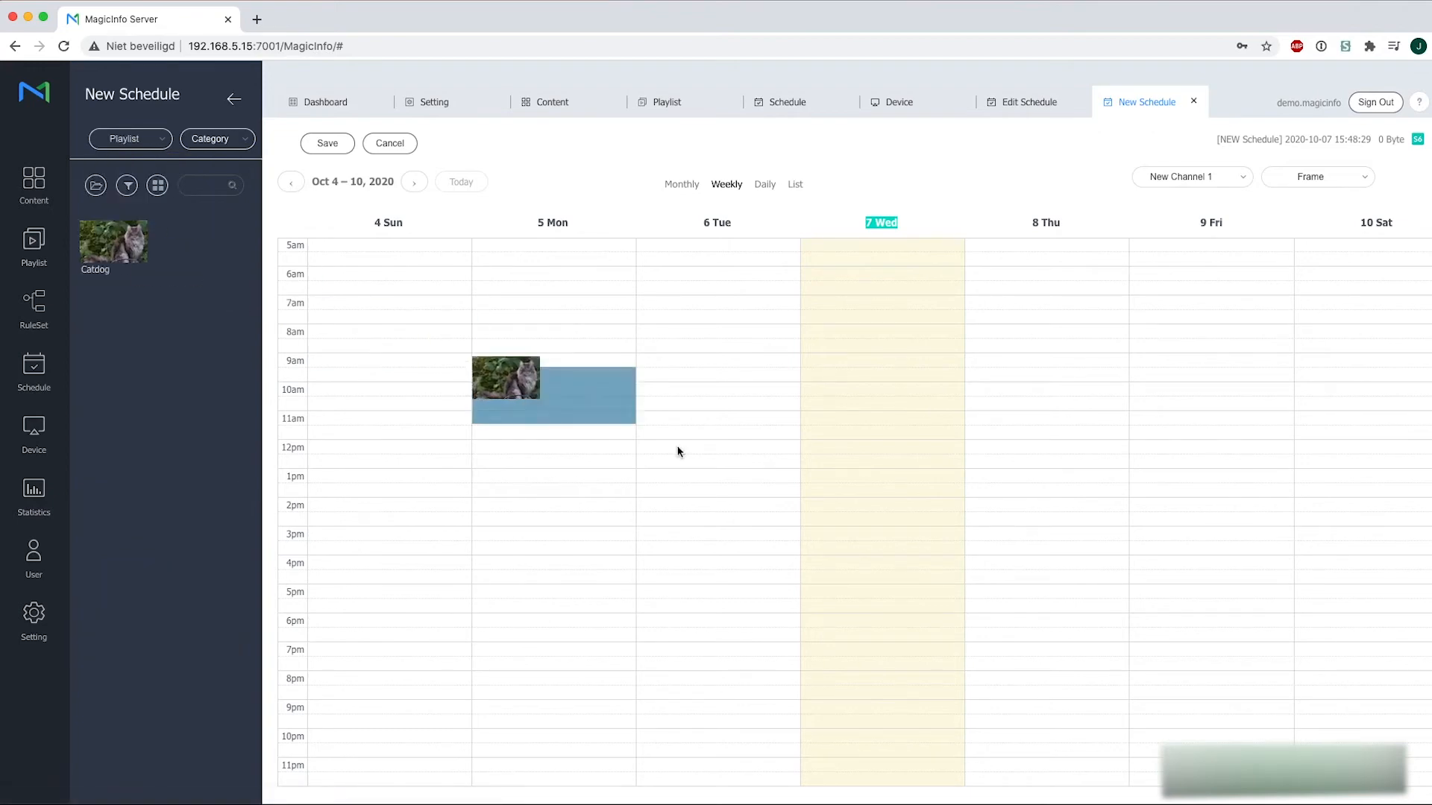
{"action": "left_click_drag", "start_coordinate": [109, 231], "coordinate": [904, 508]}
{"action": "left_click", "coordinate": [905, 511]}
{"action": "left_click", "coordinate": [872, 430]}
{"action": "left_click", "coordinate": [868, 458]}
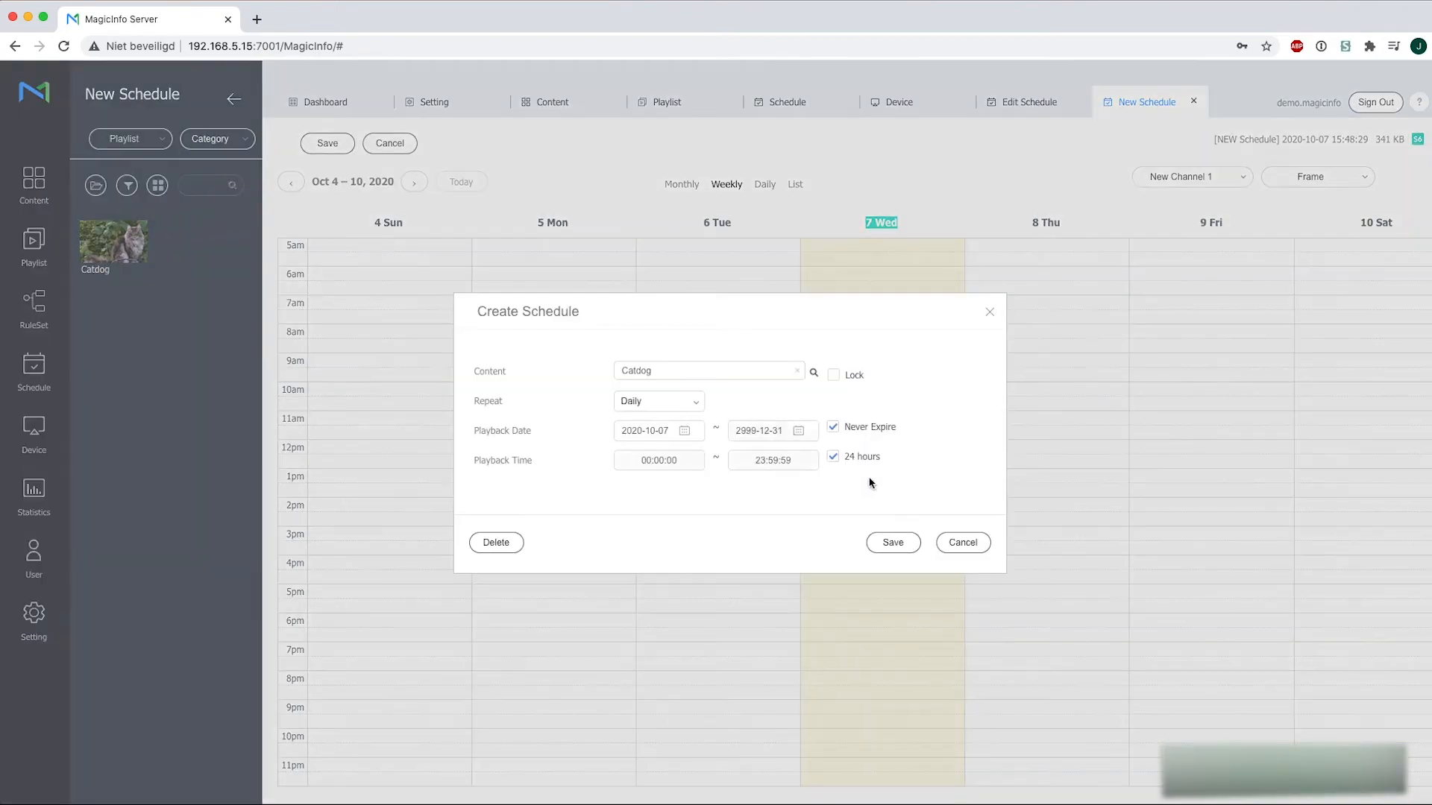
{"action": "left_click", "coordinate": [893, 543]}
- Save and publish the schedule as Catdog to the Left device group
{"action": "left_click", "coordinate": [341, 152]}
{"action": "left_click", "coordinate": [671, 359]}
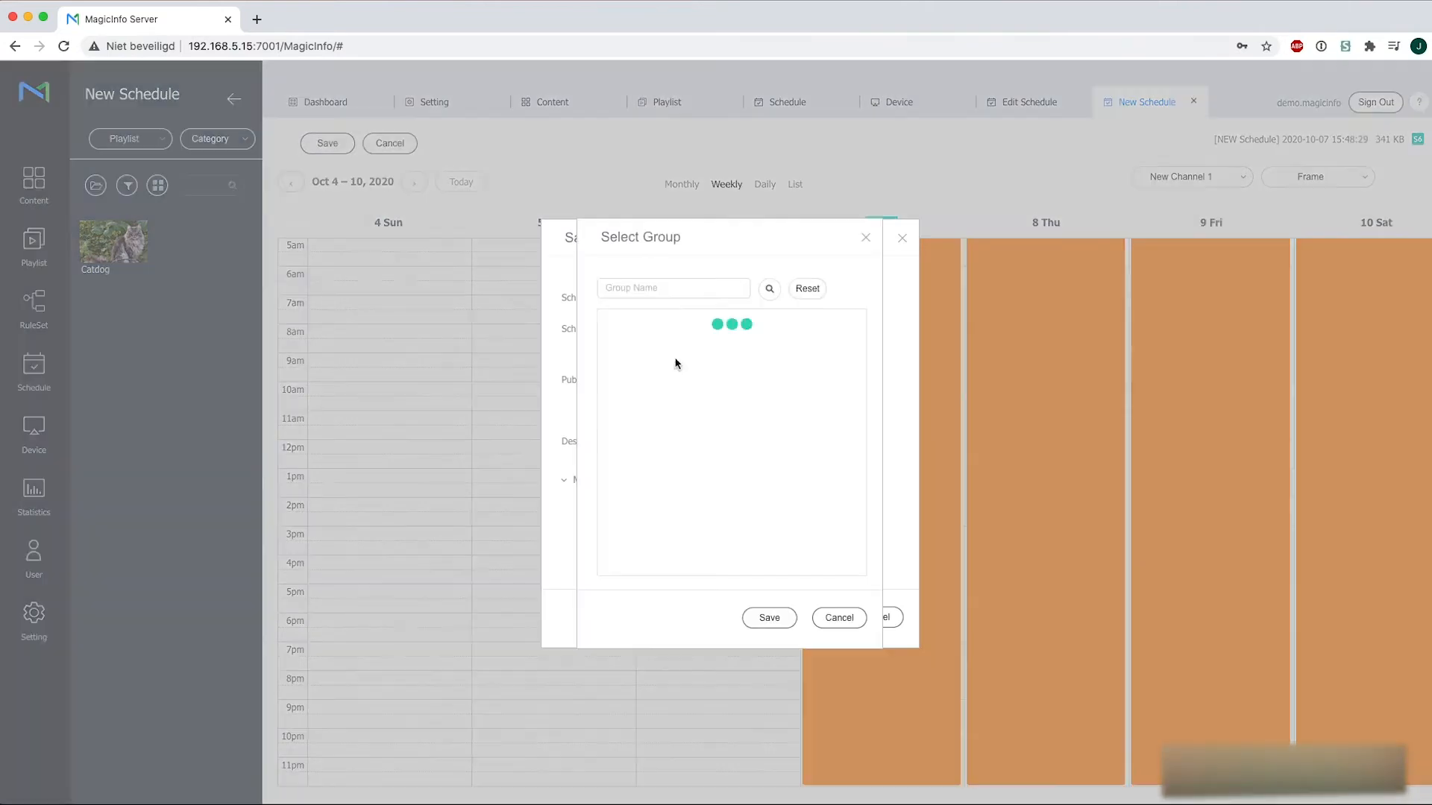
{"action": "left_click", "coordinate": [651, 346]}
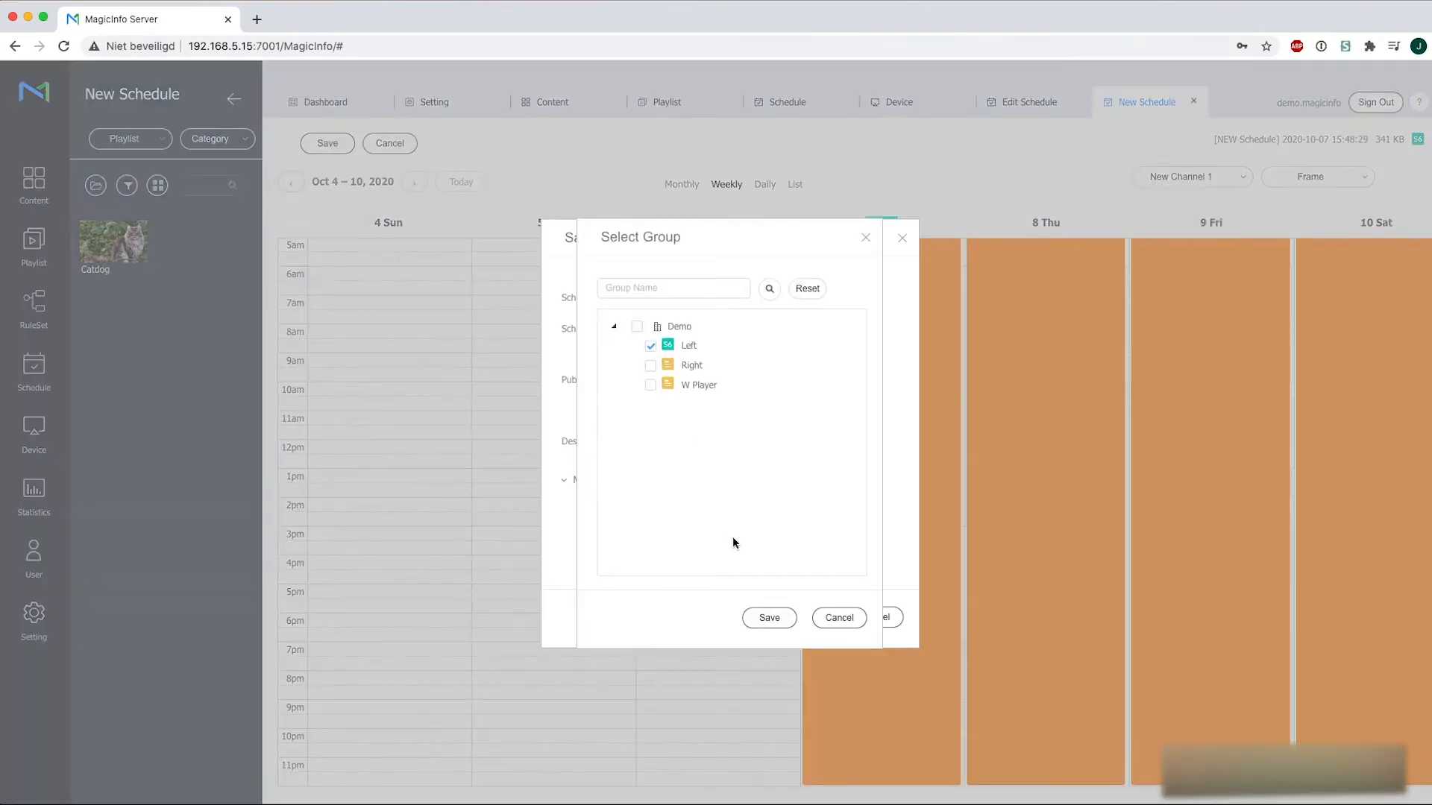
{"action": "left_click", "coordinate": [769, 618]}
{"action": "triple_click", "coordinate": [766, 297]}
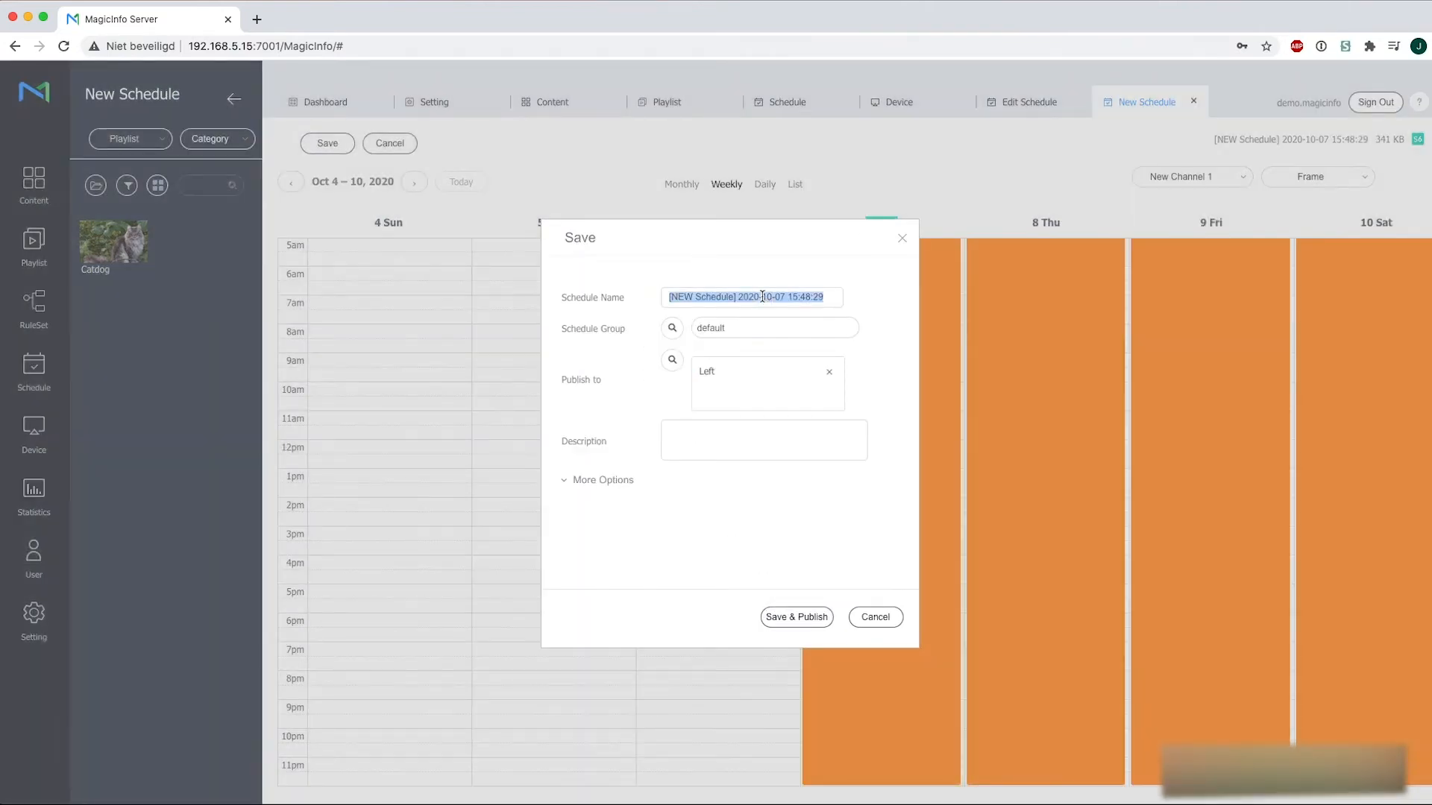
{"action": "type", "text": "Catdog"}
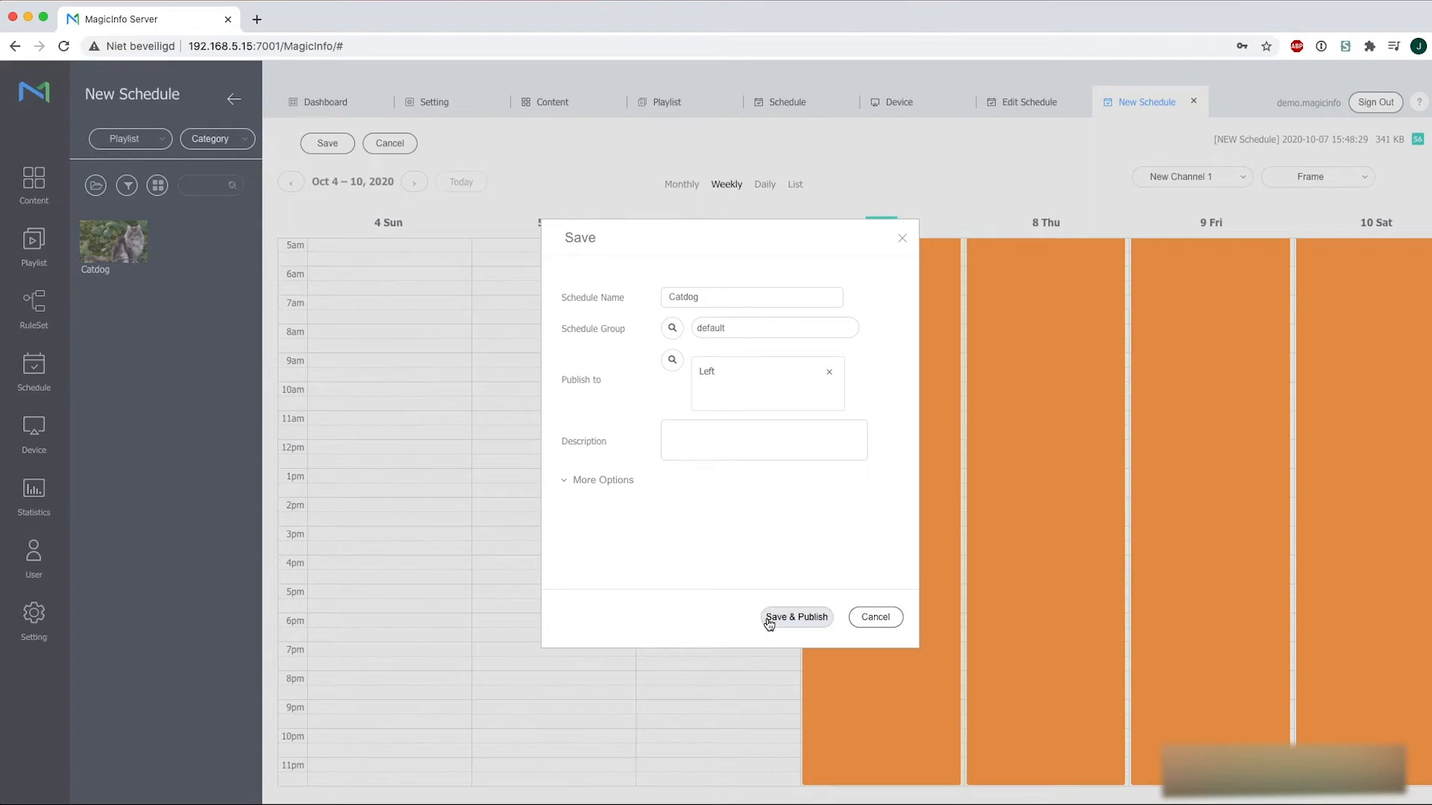
{"action": "left_click", "coordinate": [772, 619]}
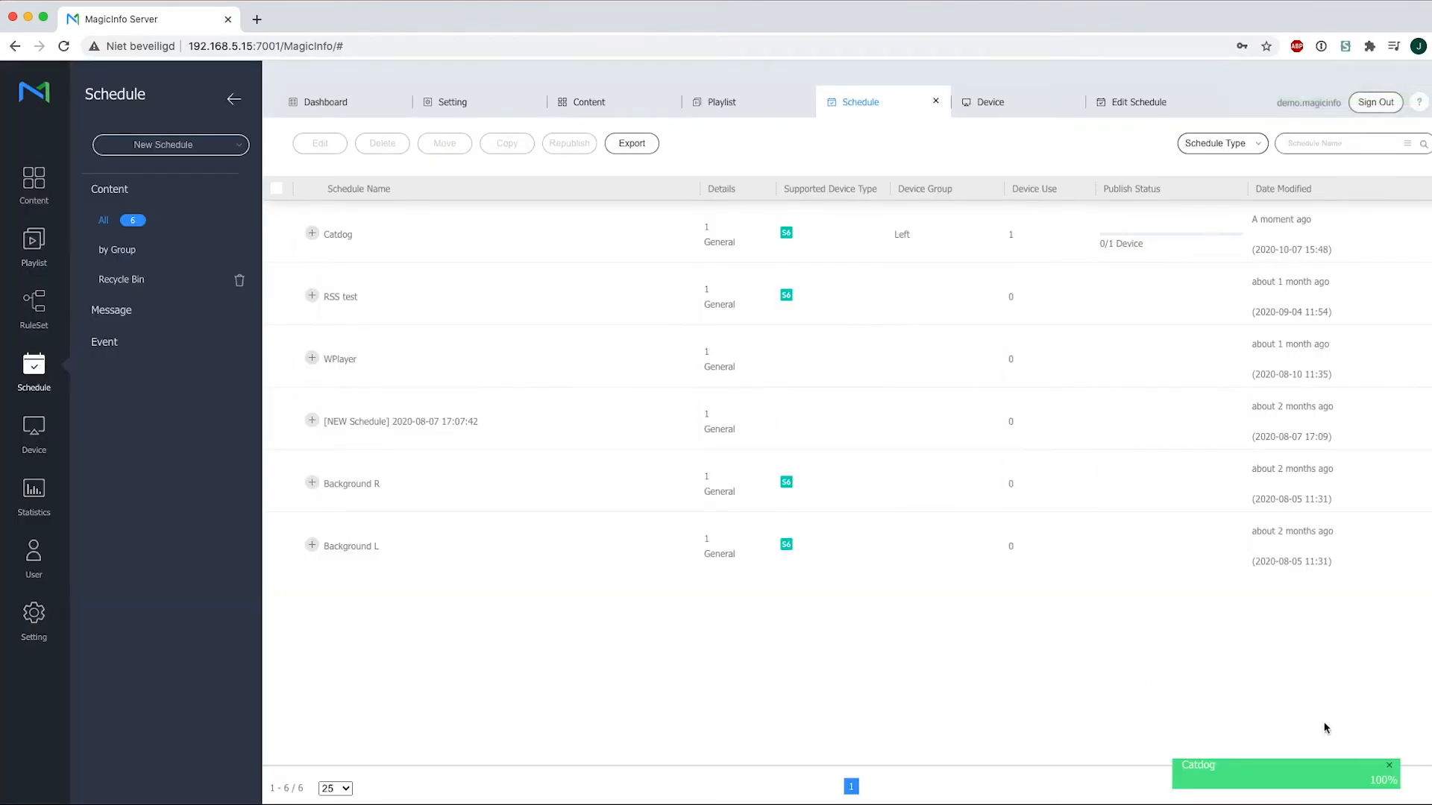
- Dismiss the upload notice and select the 43inch_S6 device in the device list
{"action": "left_click", "coordinate": [1391, 771]}
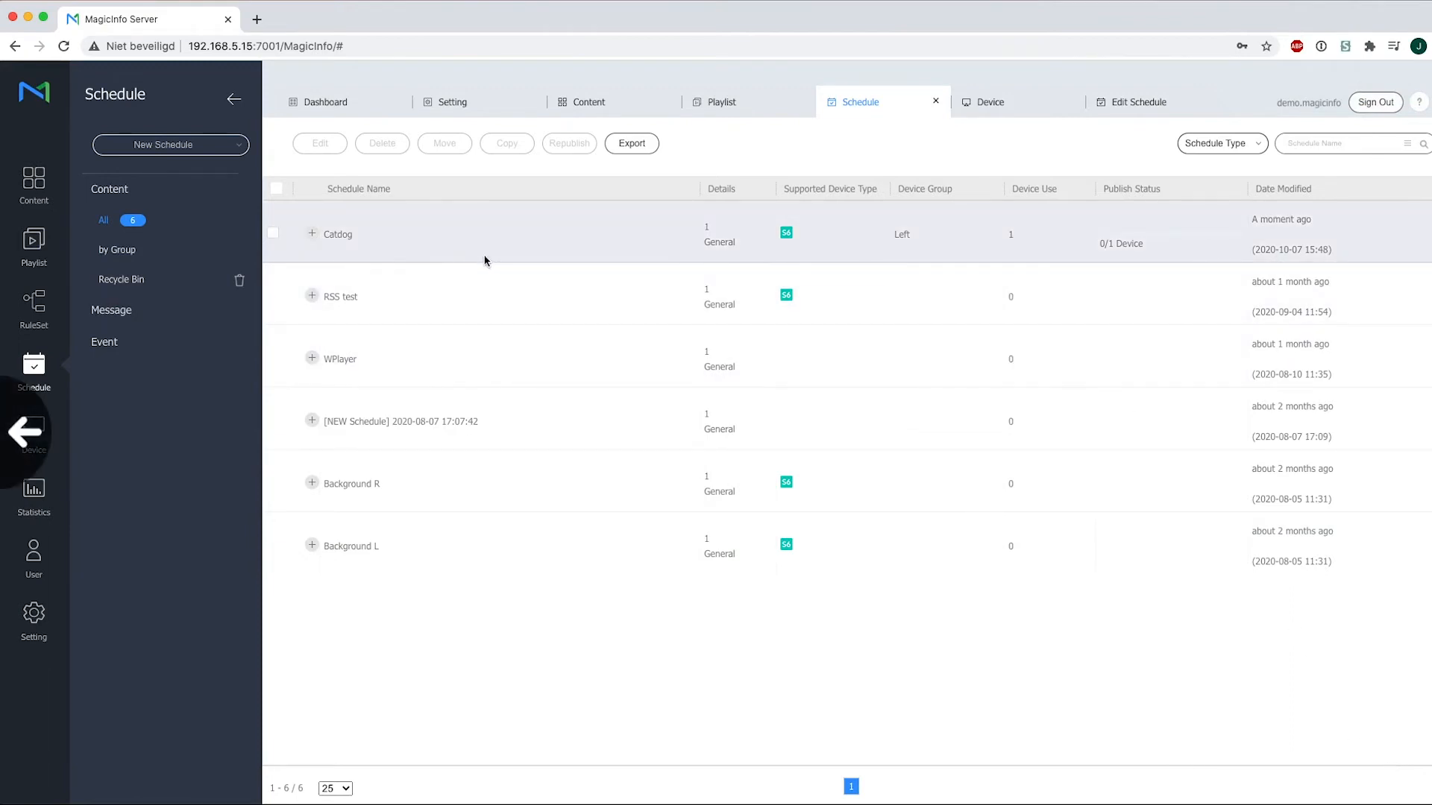
{"action": "left_click", "coordinate": [37, 430]}
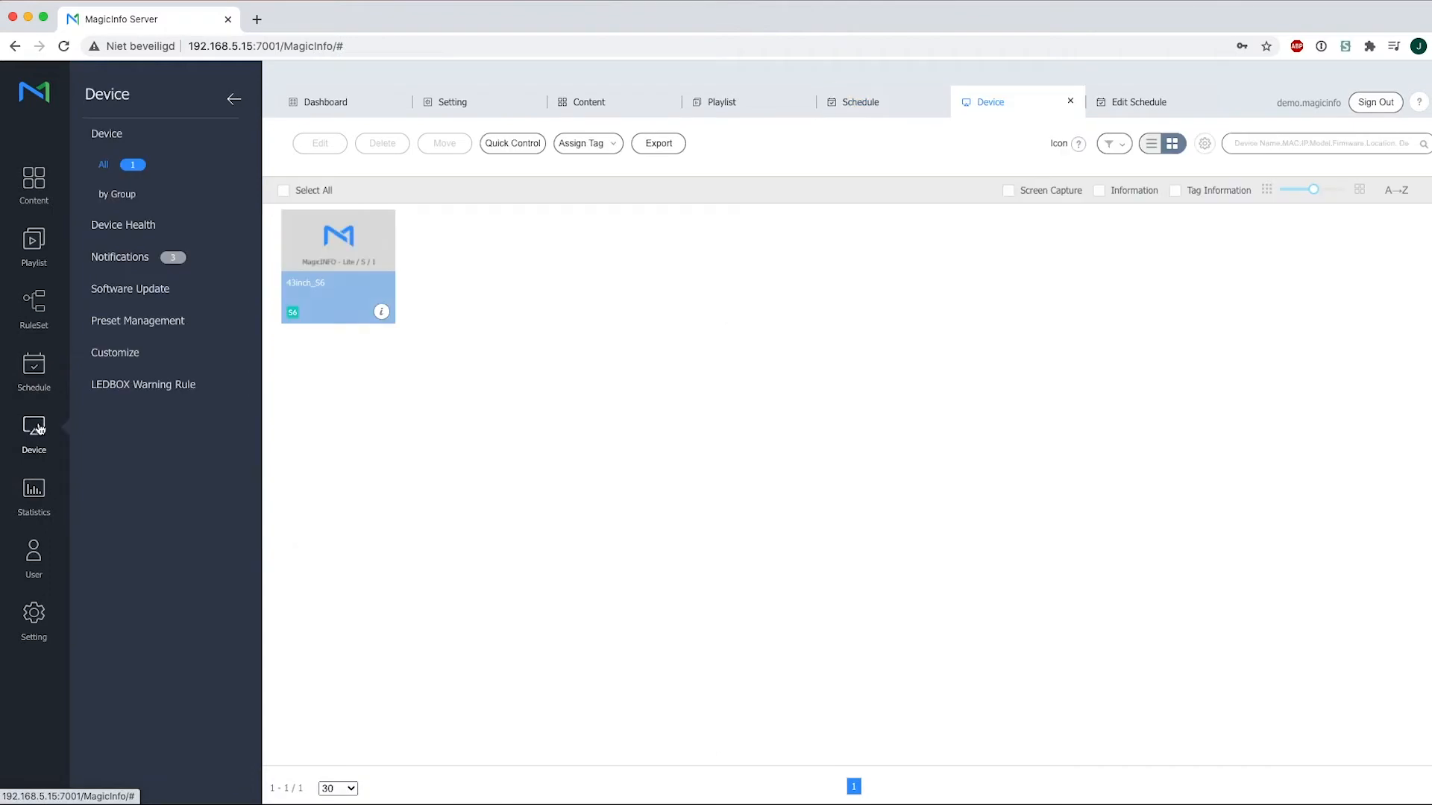
{"action": "left_click", "coordinate": [33, 381]}
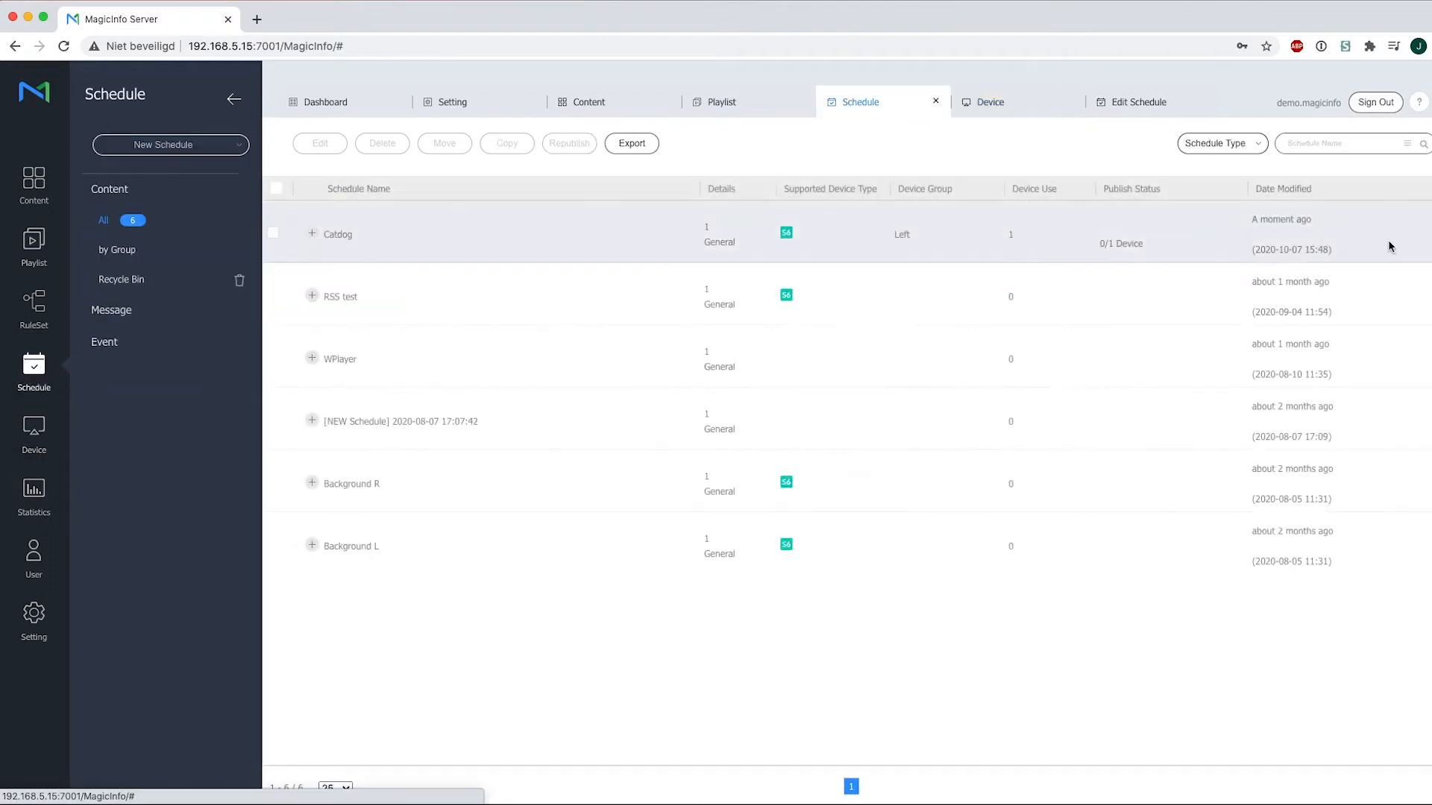
{"action": "left_click", "coordinate": [34, 427]}
- Assign the Cat media tag to the device, then return to the schedule list
{"action": "left_click", "coordinate": [577, 143]}
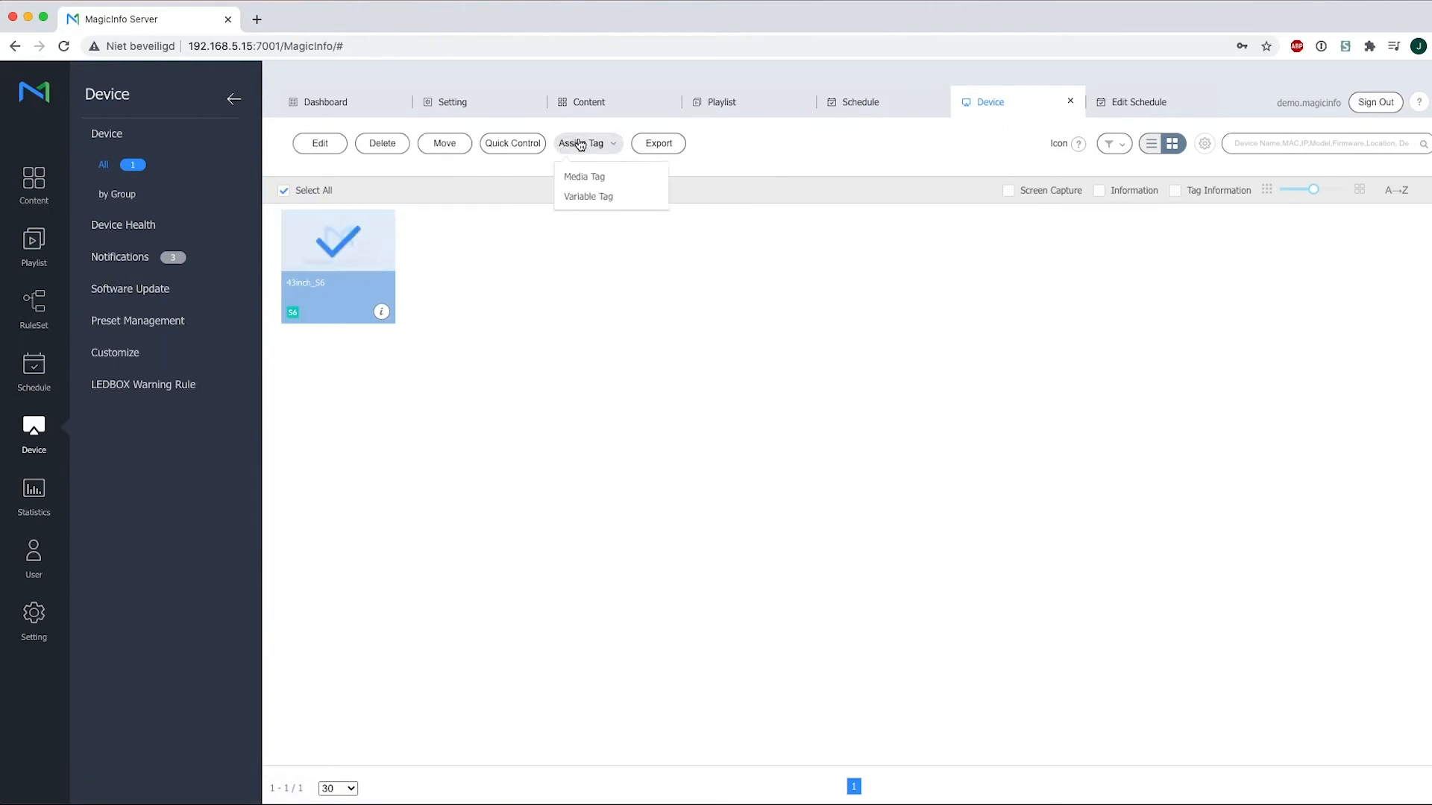
{"action": "left_click", "coordinate": [594, 179]}
{"action": "left_click", "coordinate": [596, 392]}
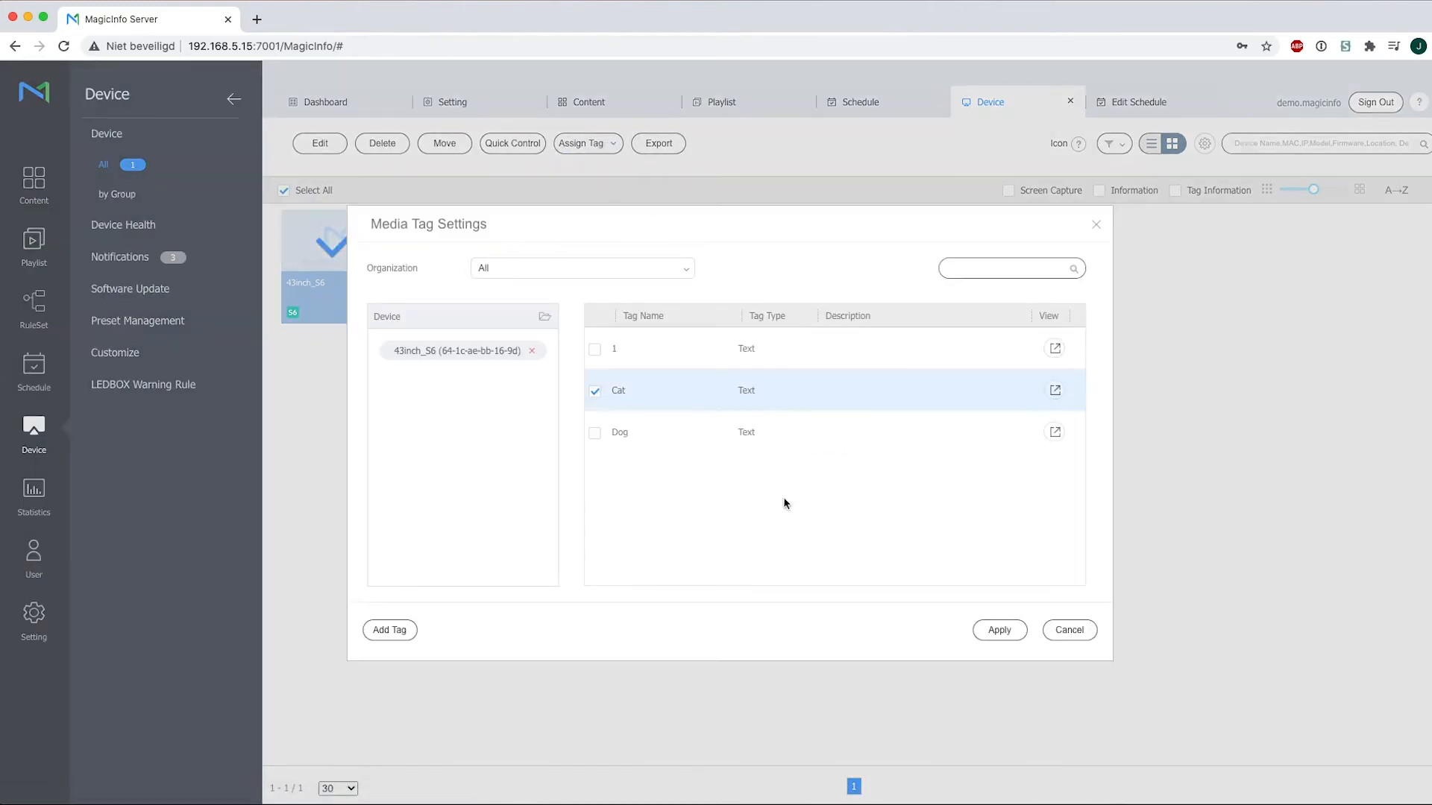
{"action": "left_click", "coordinate": [998, 629]}
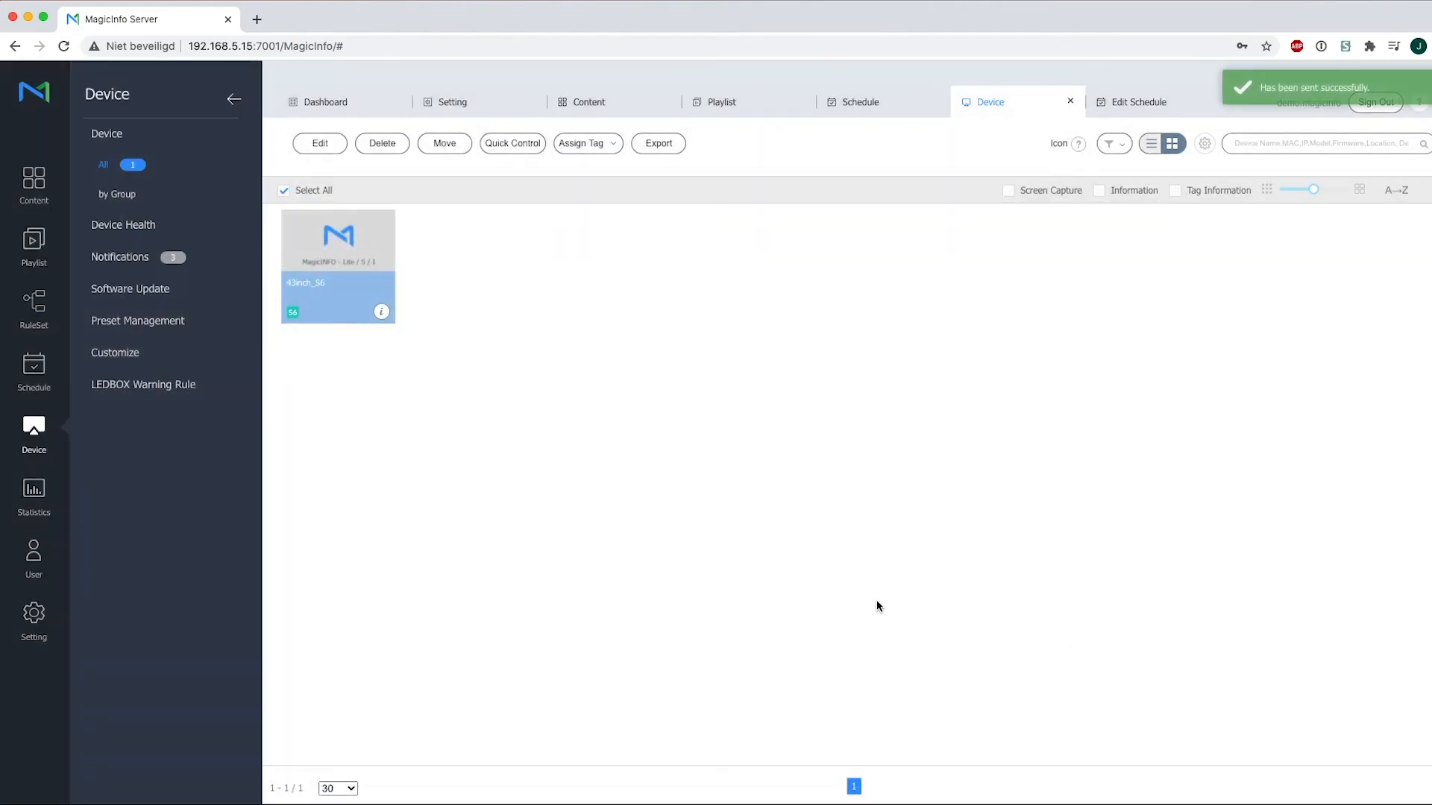
{"action": "left_click", "coordinate": [36, 369]}
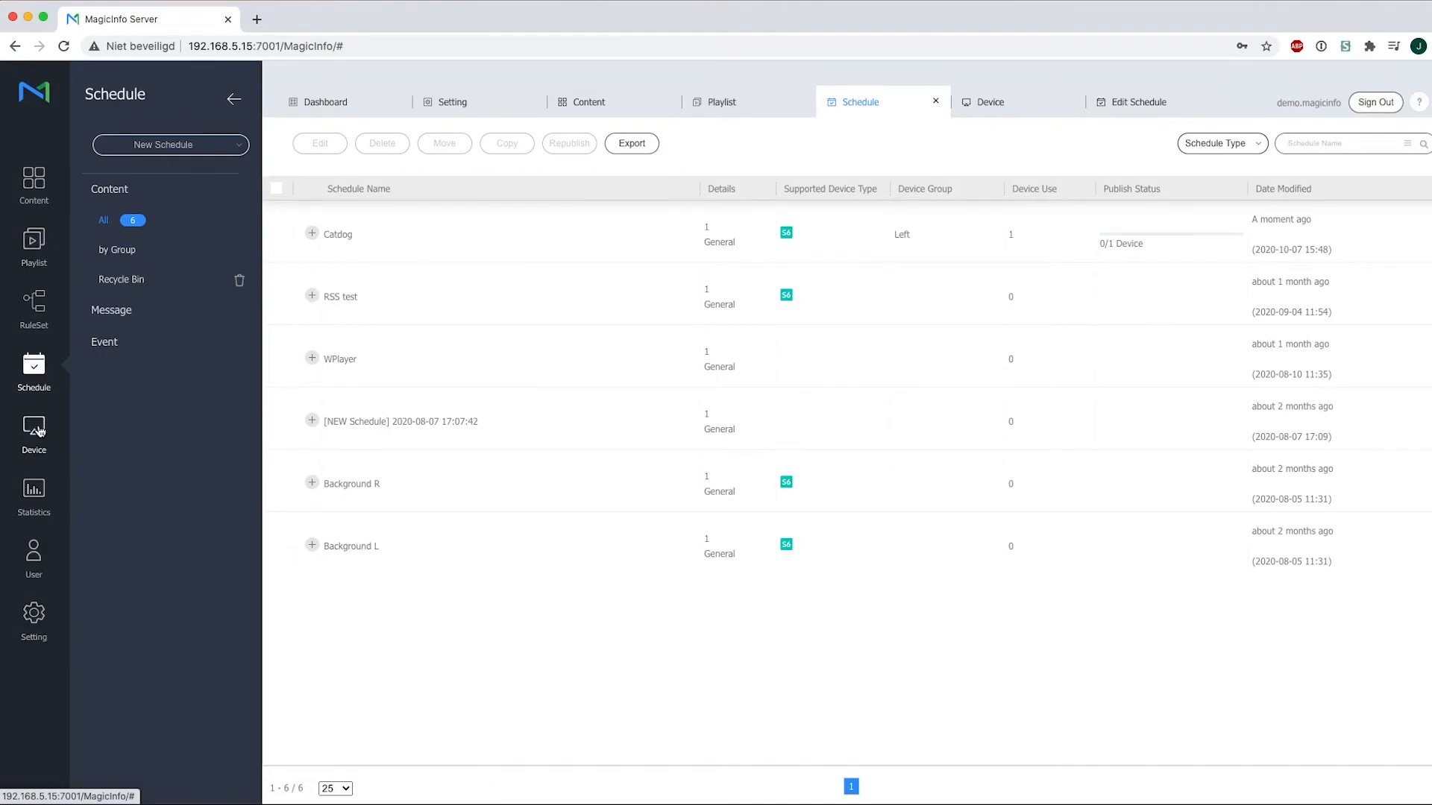
- View the 43inch_S6 device details and its live screen, confirming it plays the Catdog cat images
{"action": "left_click", "coordinate": [34, 428]}
{"action": "left_click", "coordinate": [380, 311]}
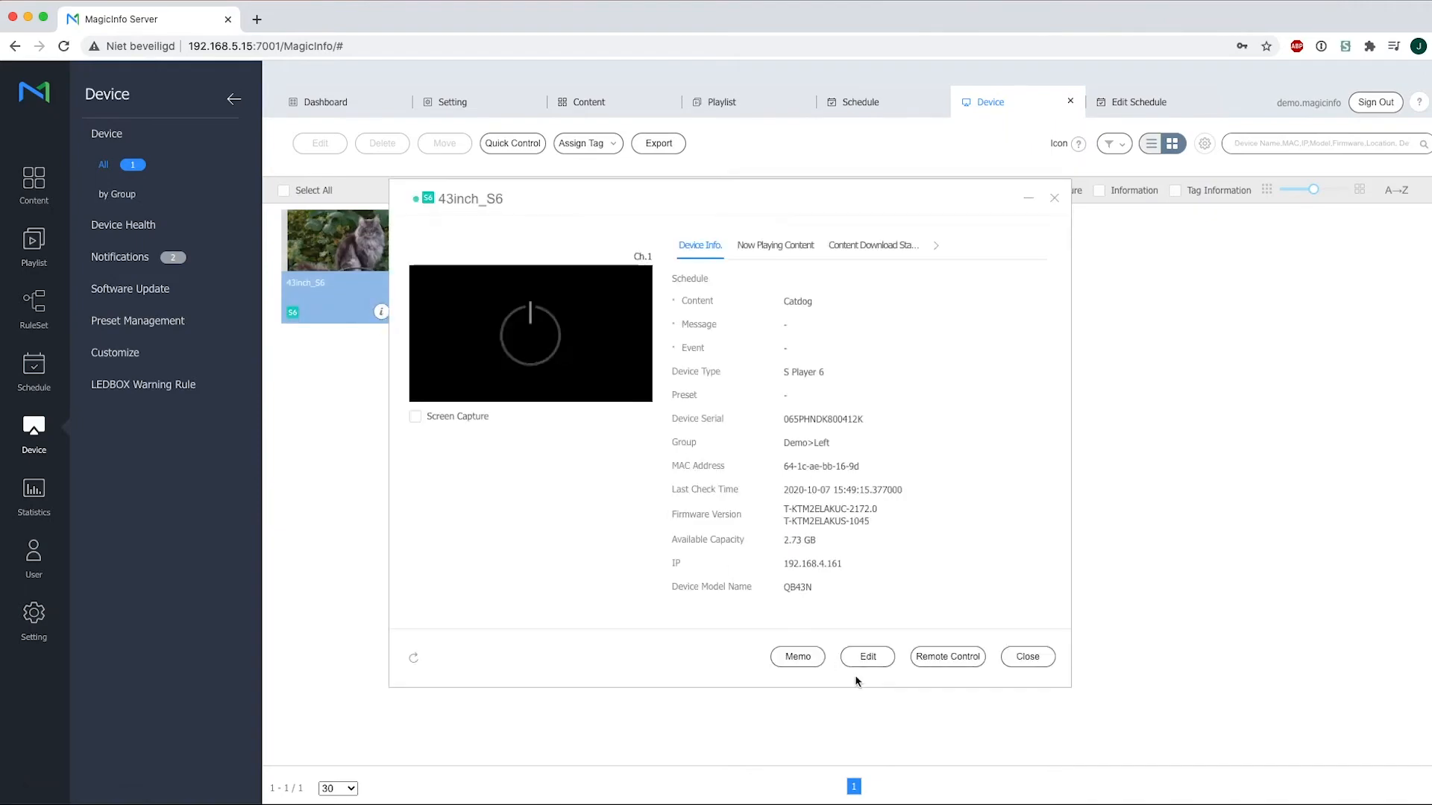
{"action": "left_click", "coordinate": [948, 657]}
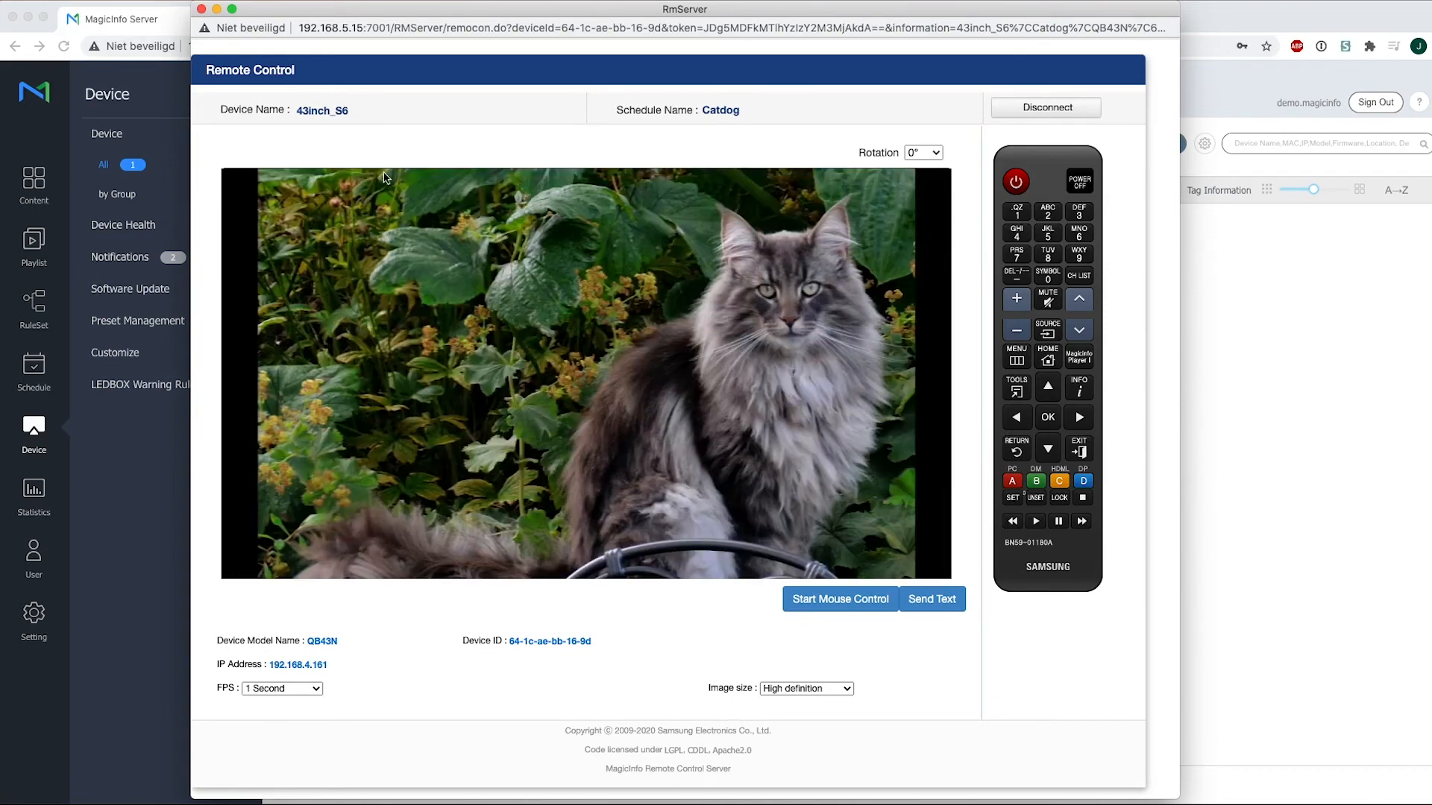
{"action": "left_click", "coordinate": [202, 10]}
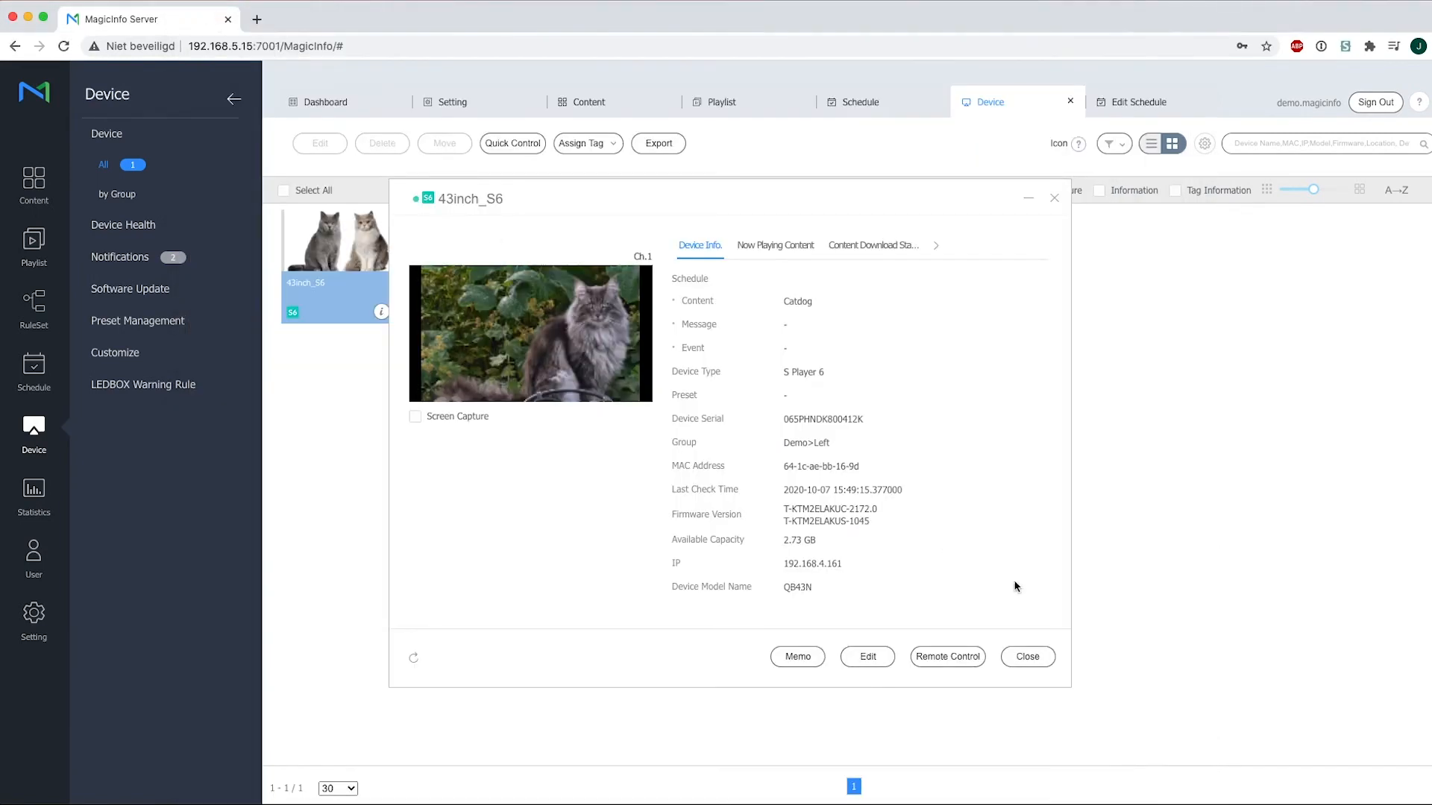
- Change the 43inch_S6 device's media tag from Cat to Dog and apply it
{"action": "left_click", "coordinate": [1026, 656]}
{"action": "left_click", "coordinate": [324, 238]}
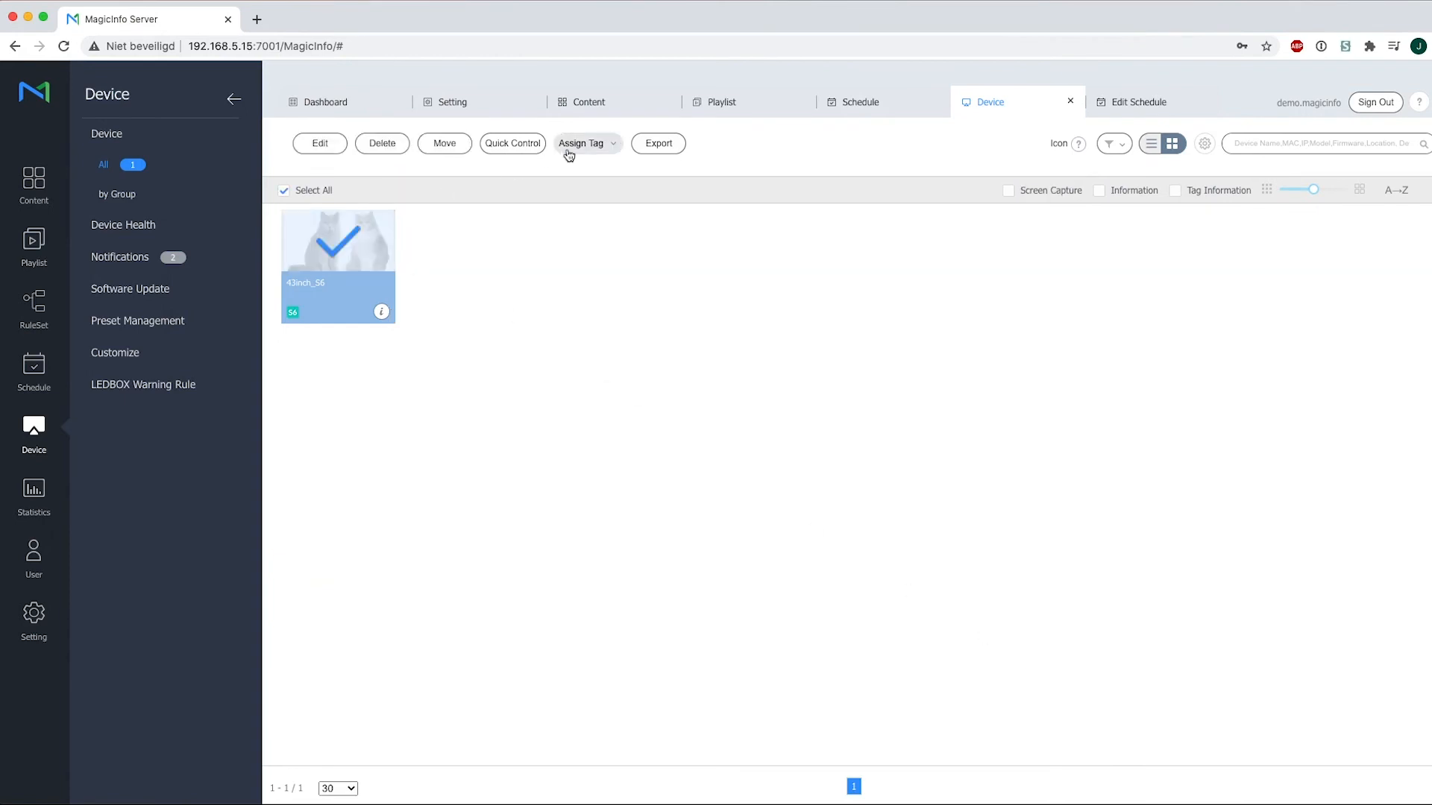
{"action": "left_click", "coordinate": [582, 143]}
{"action": "left_click", "coordinate": [588, 179]}
{"action": "left_click", "coordinate": [644, 406]}
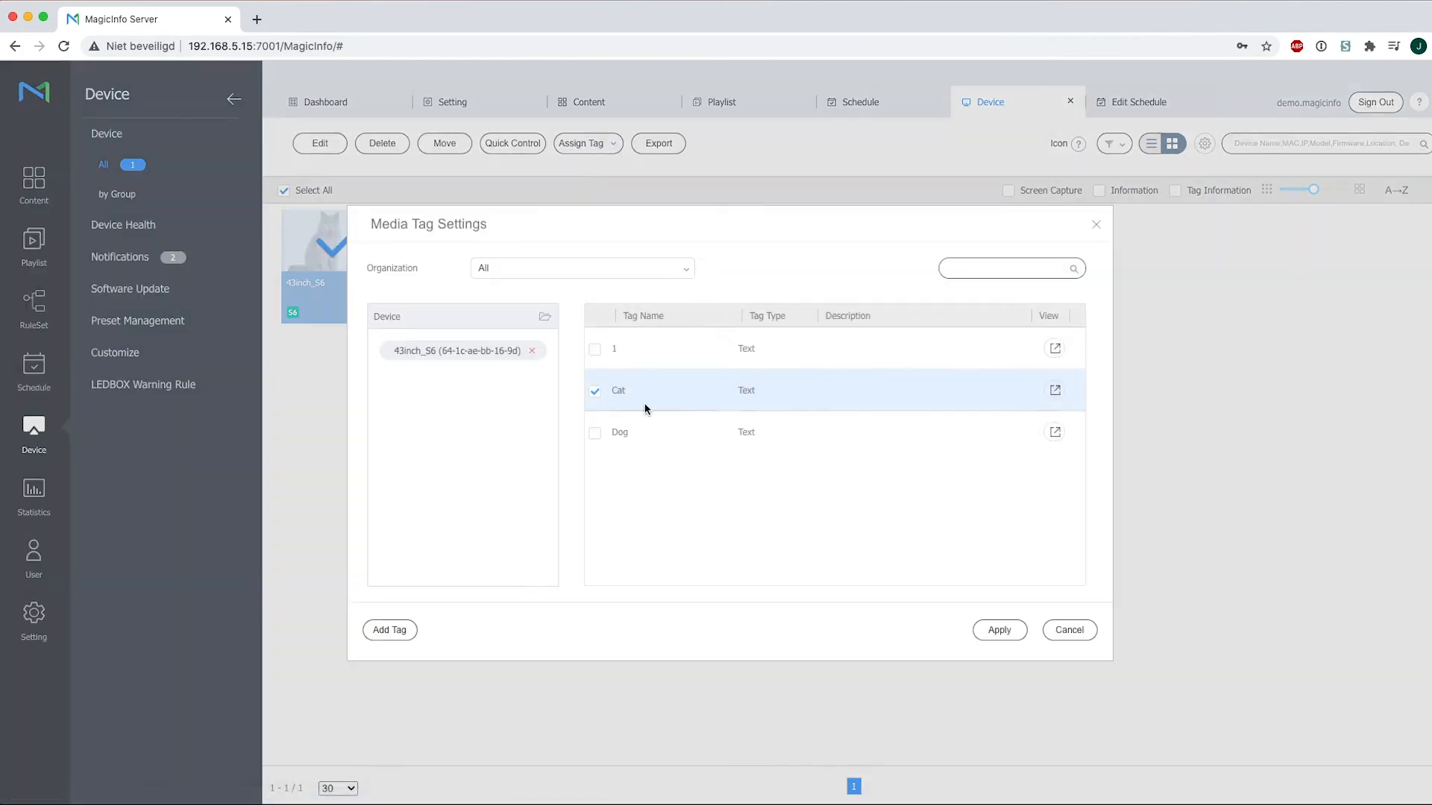
{"action": "left_click", "coordinate": [595, 436]}
{"action": "left_click", "coordinate": [595, 394]}
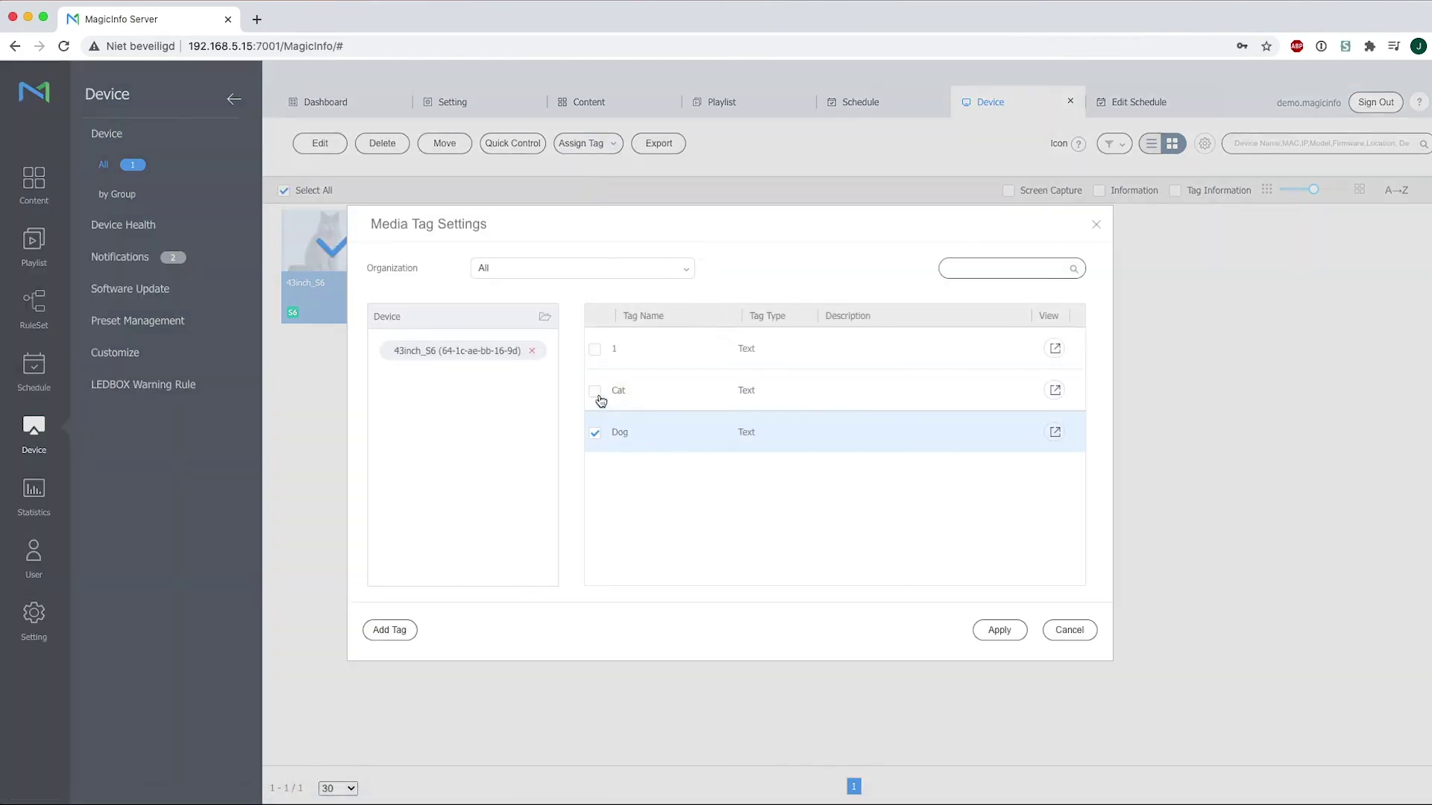
{"action": "left_click", "coordinate": [996, 632]}
- View the device details and live screen, now showing the two dog images
{"action": "left_click", "coordinate": [382, 311]}
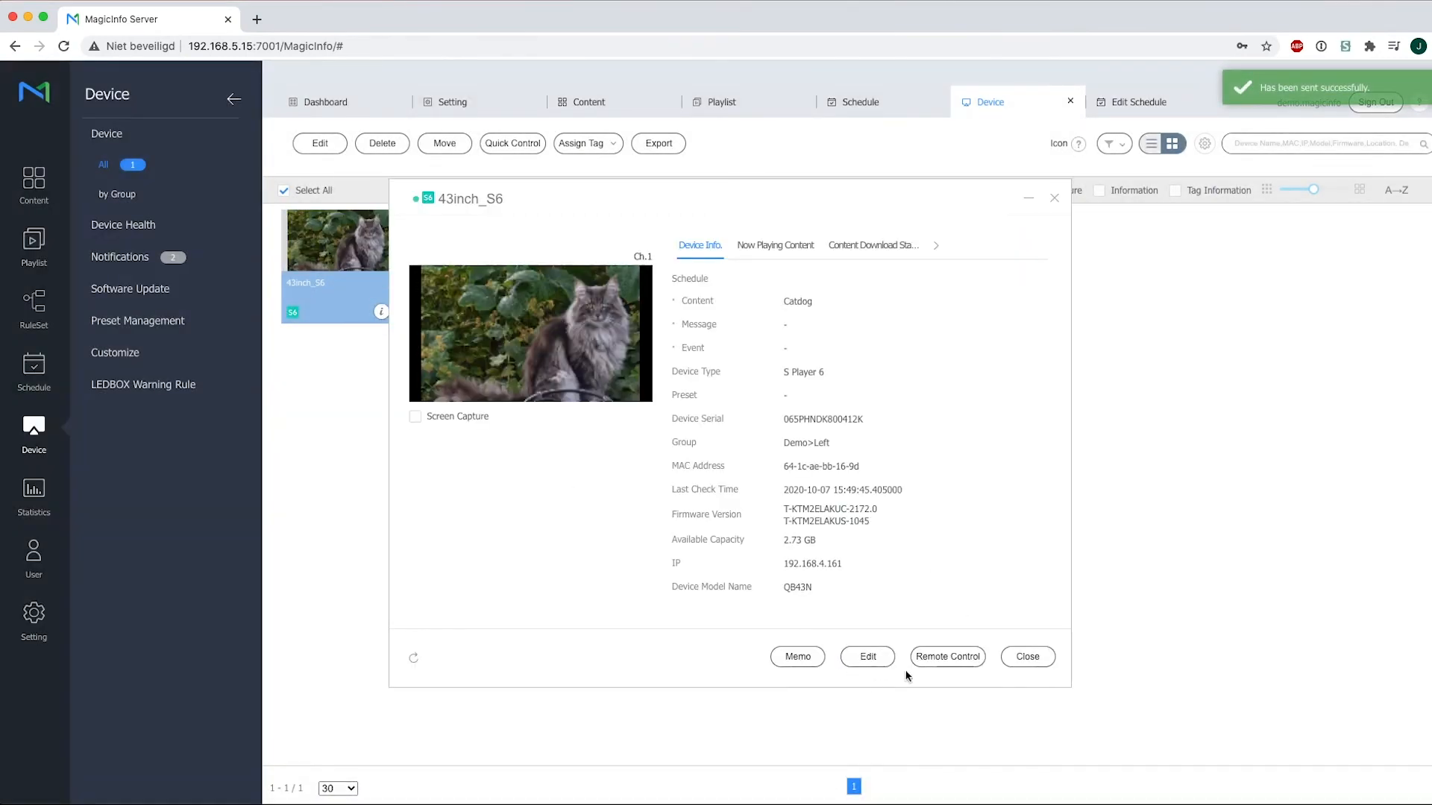
{"action": "left_click", "coordinate": [917, 660]}
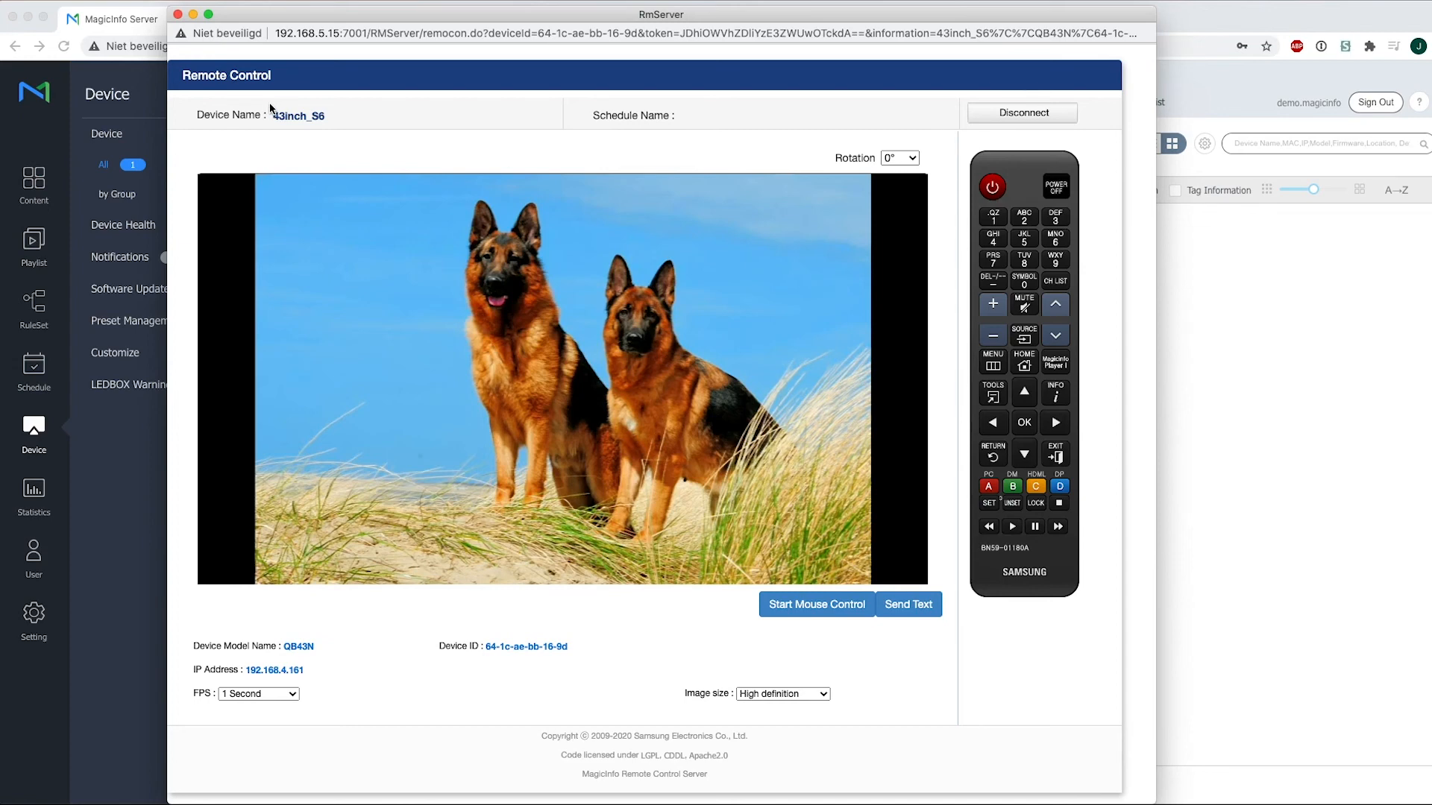
- Leave the device view and create a new Tag-type playlist
{"action": "left_click", "coordinate": [177, 14]}
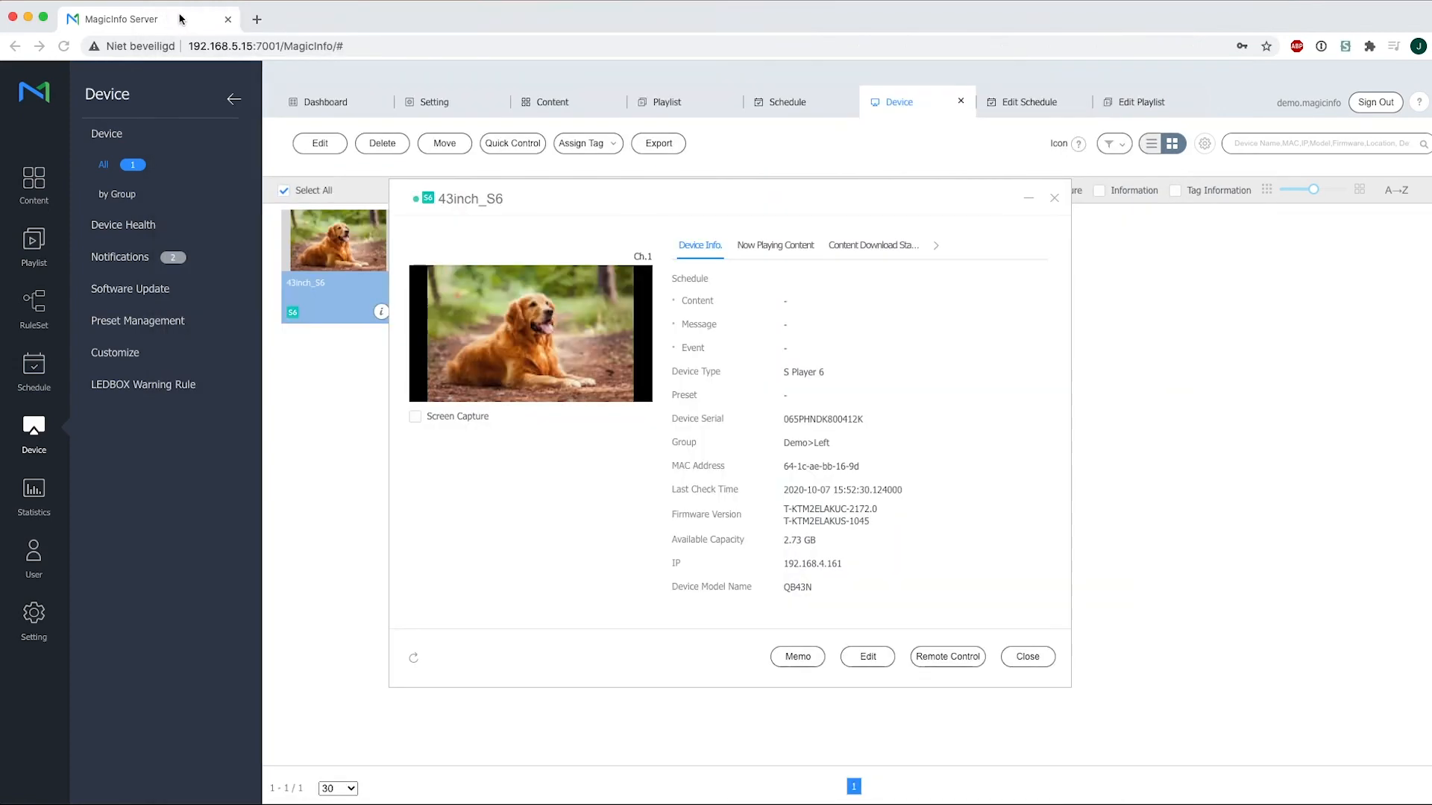
{"action": "left_click", "coordinate": [1025, 657]}
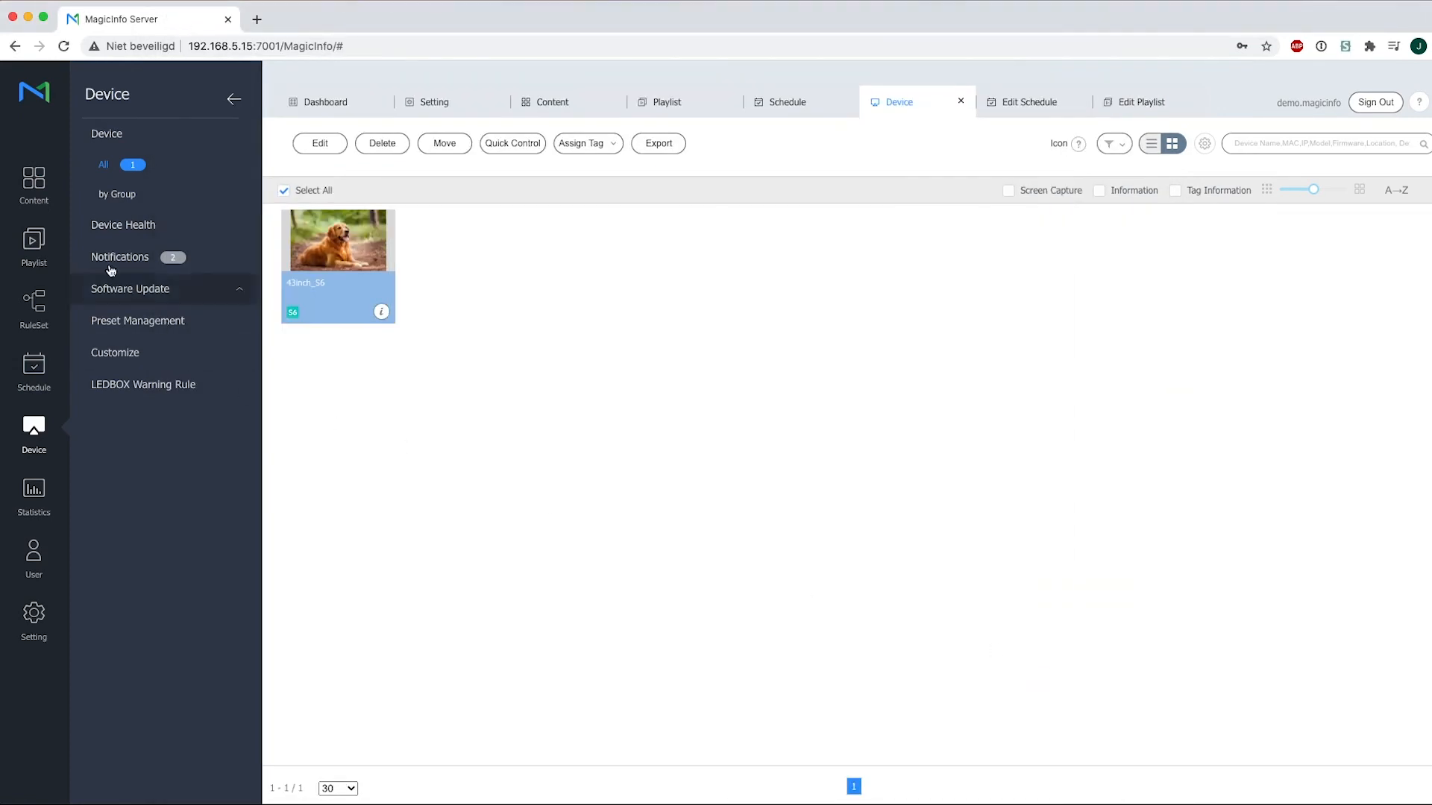
{"action": "left_click", "coordinate": [34, 243]}
{"action": "left_click", "coordinate": [170, 149]}
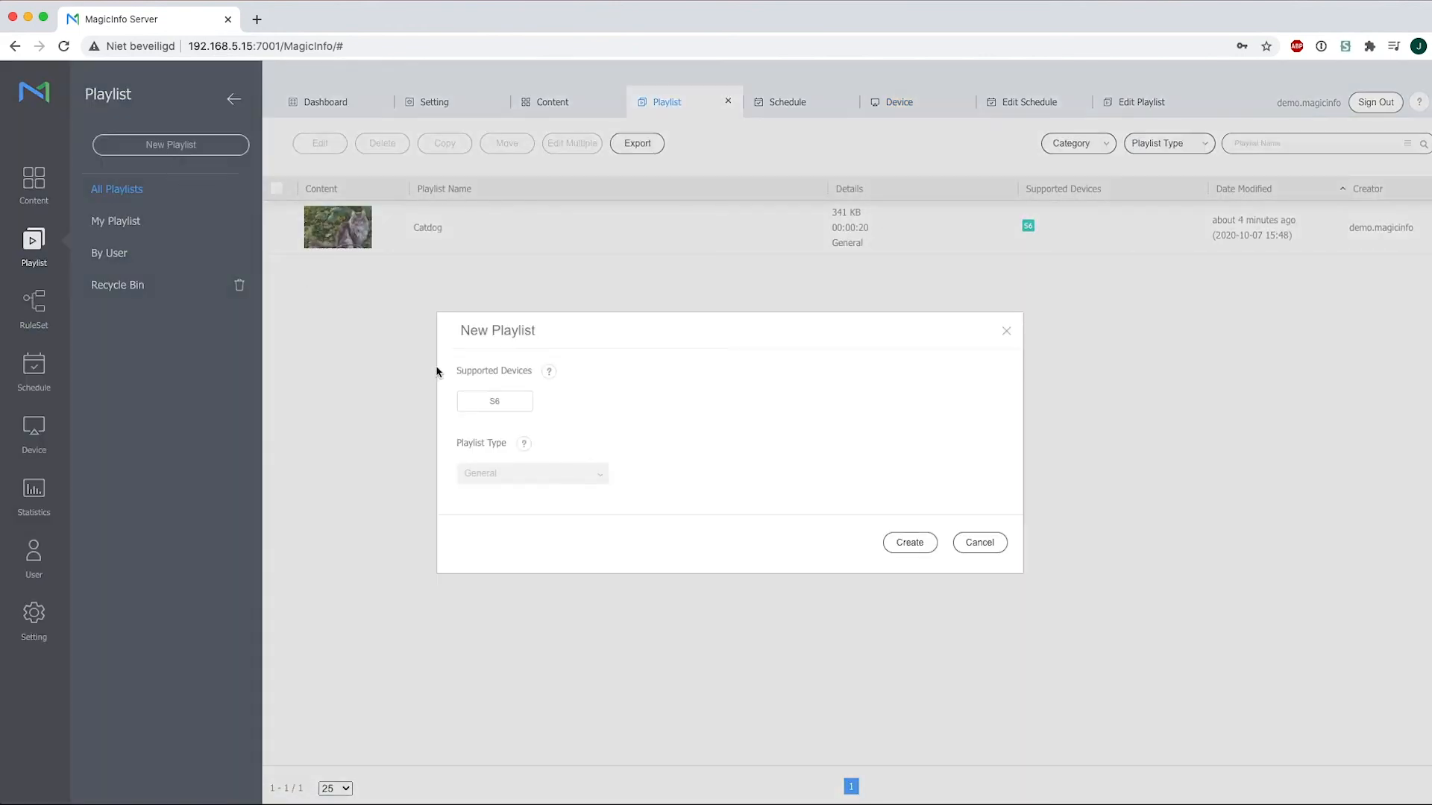
{"action": "left_click", "coordinate": [515, 476]}
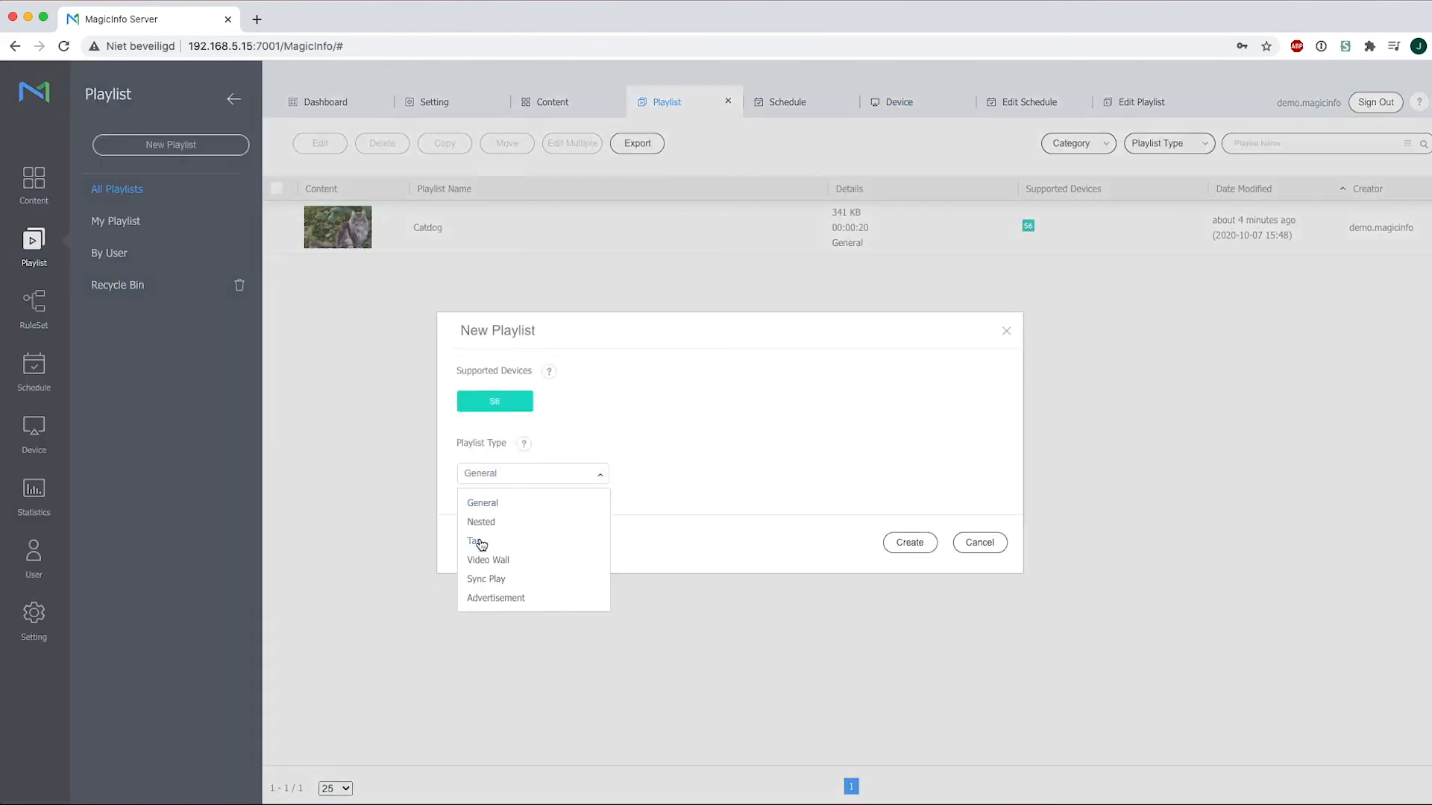
{"action": "left_click", "coordinate": [480, 539]}
{"action": "left_click", "coordinate": [919, 579]}
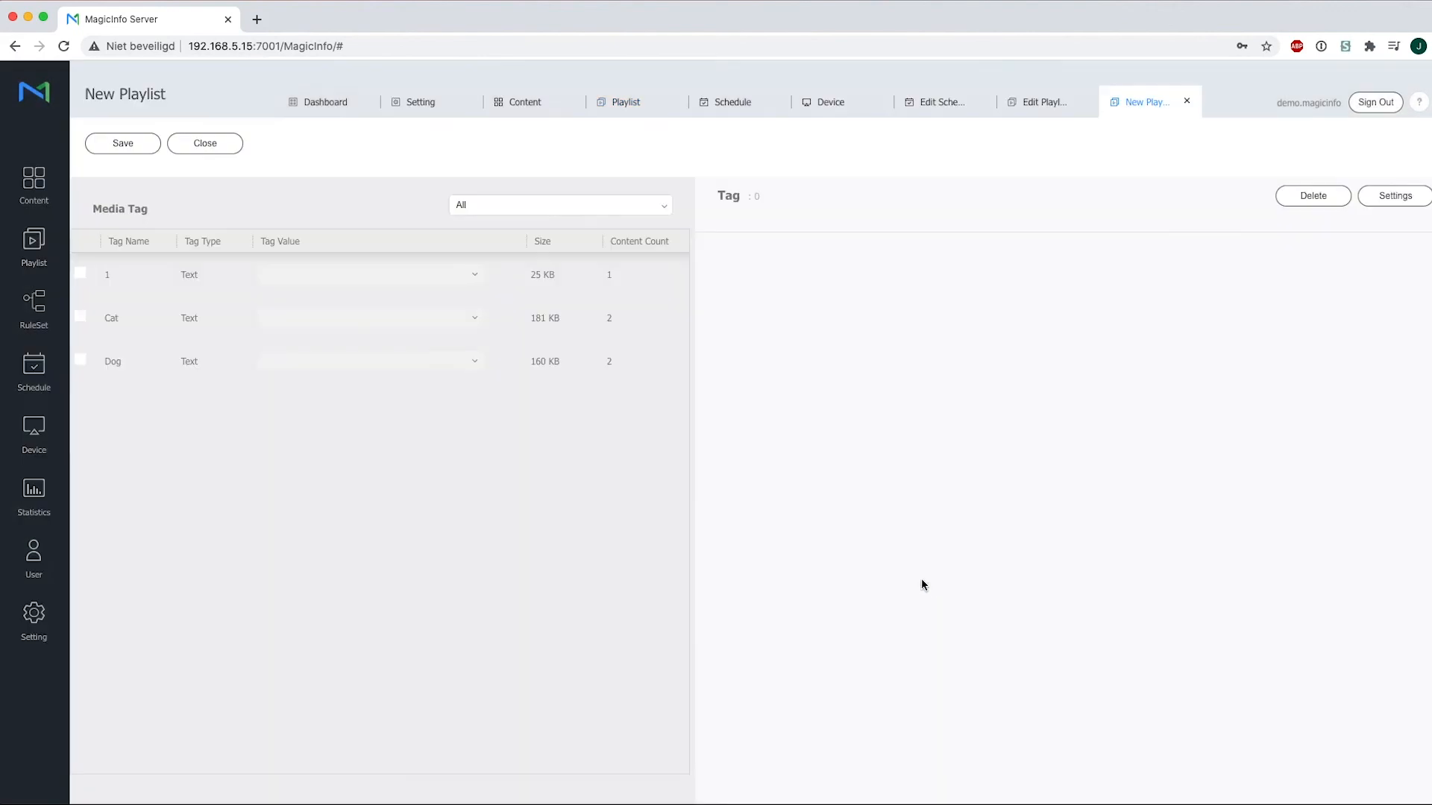
- Add the Cat tag with 5-second playback, then close the playlist unsaved
{"action": "left_click", "coordinate": [81, 318]}
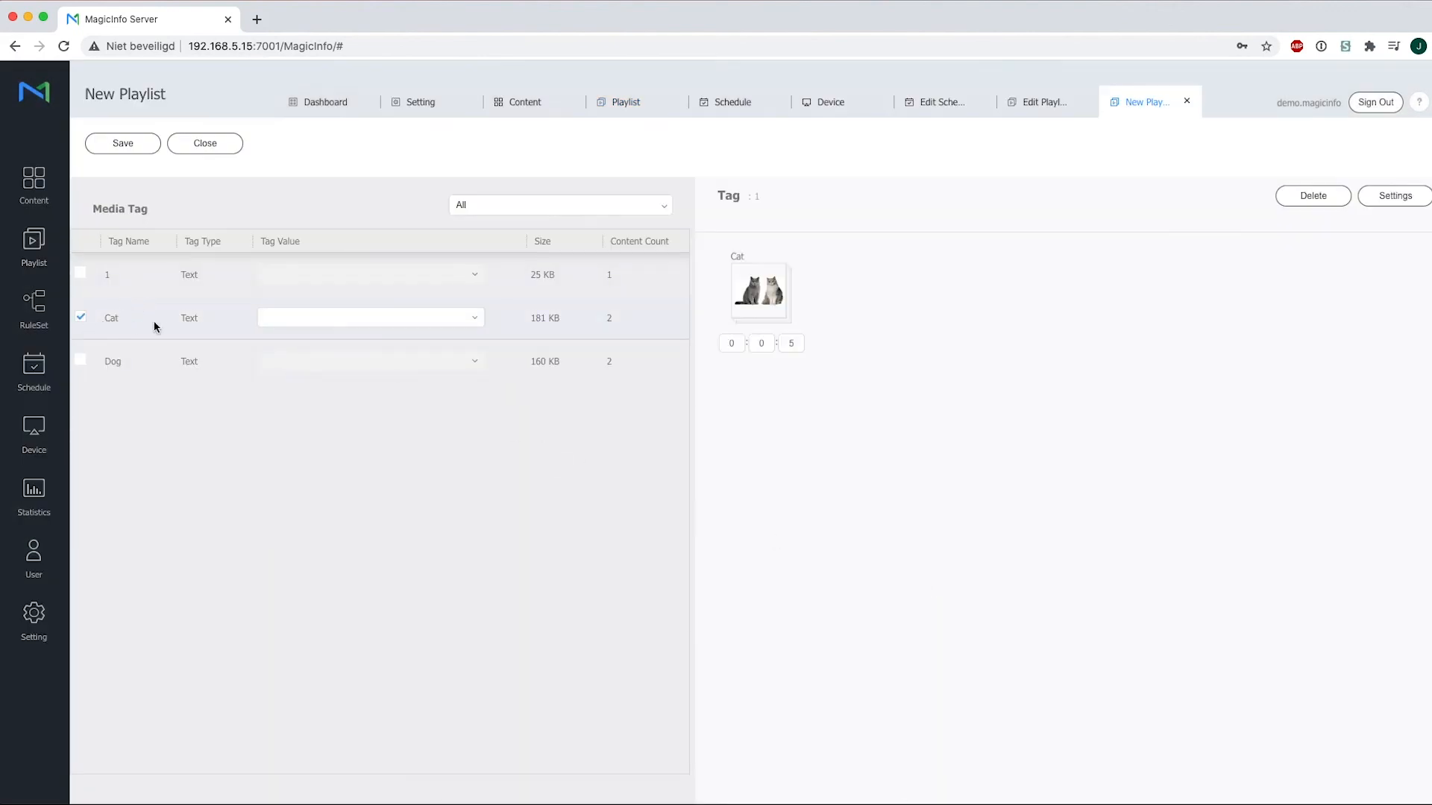
{"action": "left_click", "coordinate": [783, 316]}
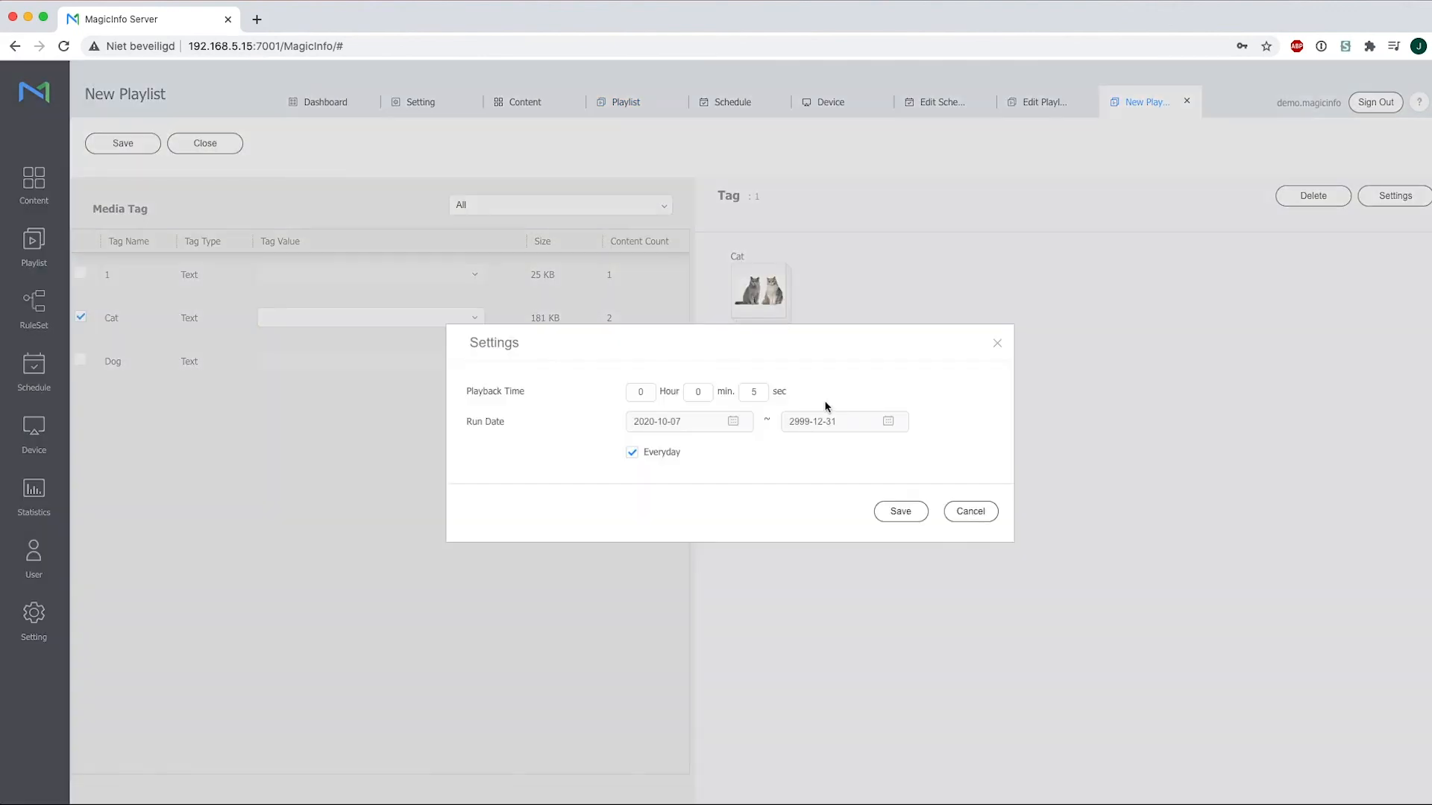
{"action": "left_click", "coordinate": [965, 512]}
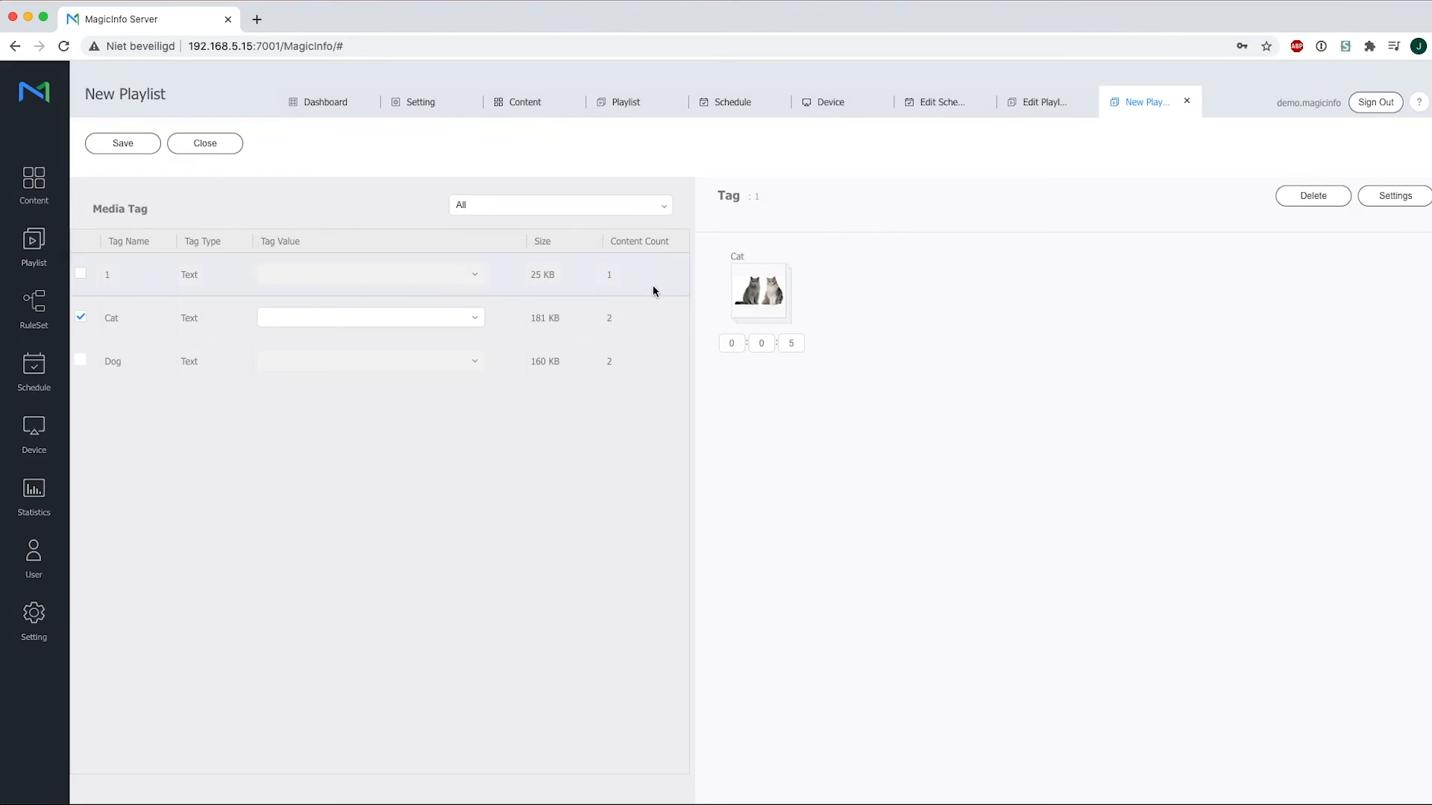
{"action": "left_click_drag", "start_coordinate": [789, 323], "coordinate": [793, 321]}
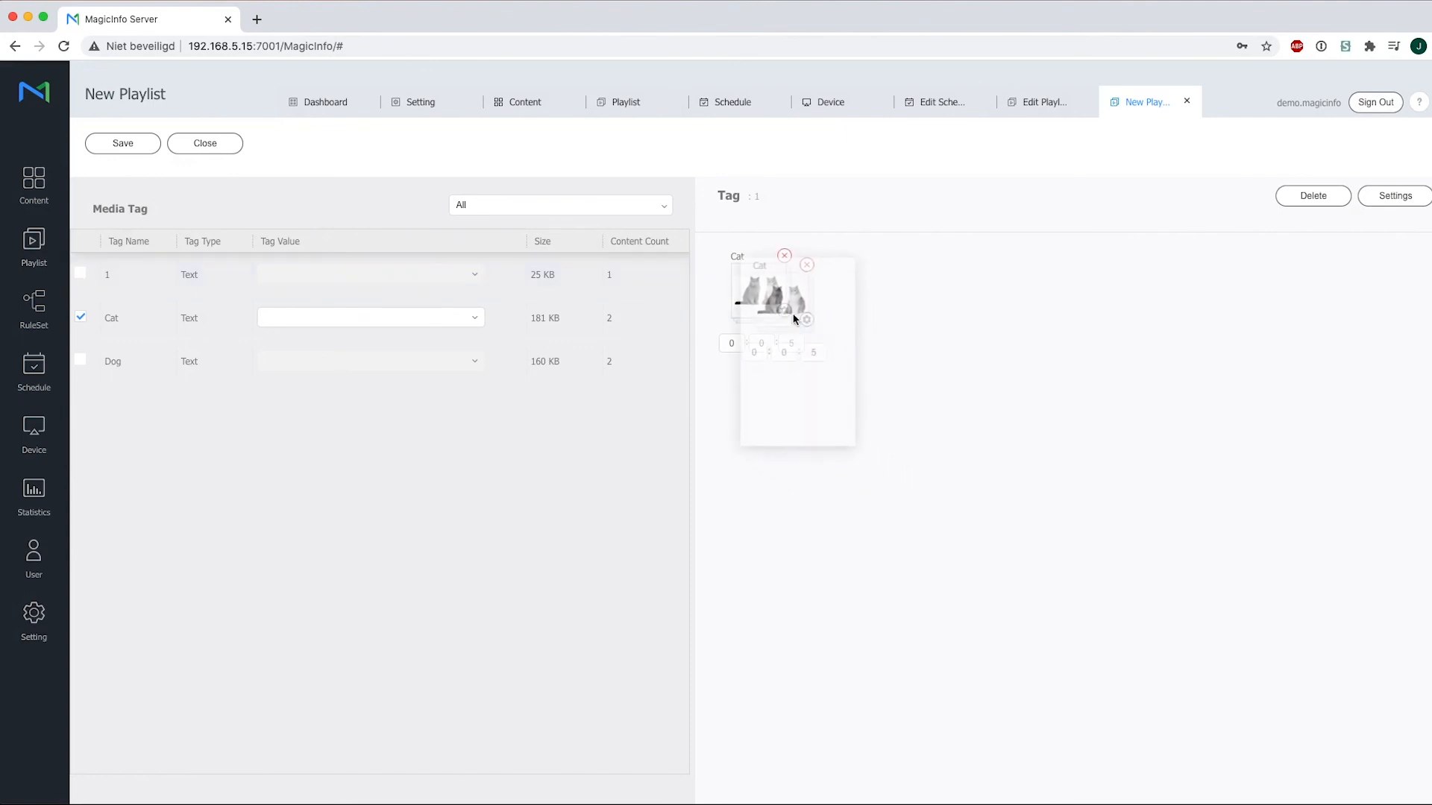
{"action": "left_click", "coordinate": [206, 145]}
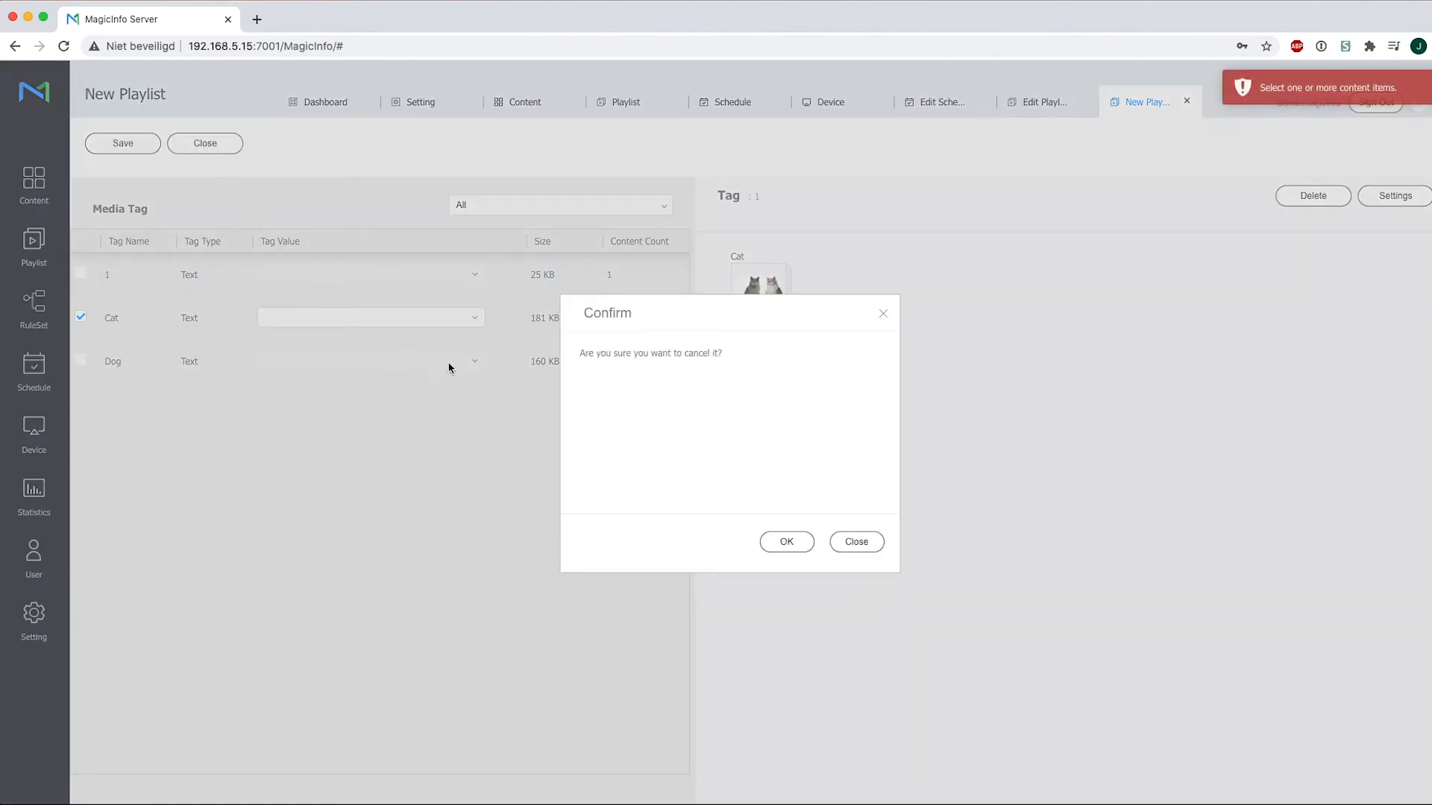
- Confirm discarding the playlist and return to the device list showing 43inch_S6
{"action": "left_click", "coordinate": [786, 541]}
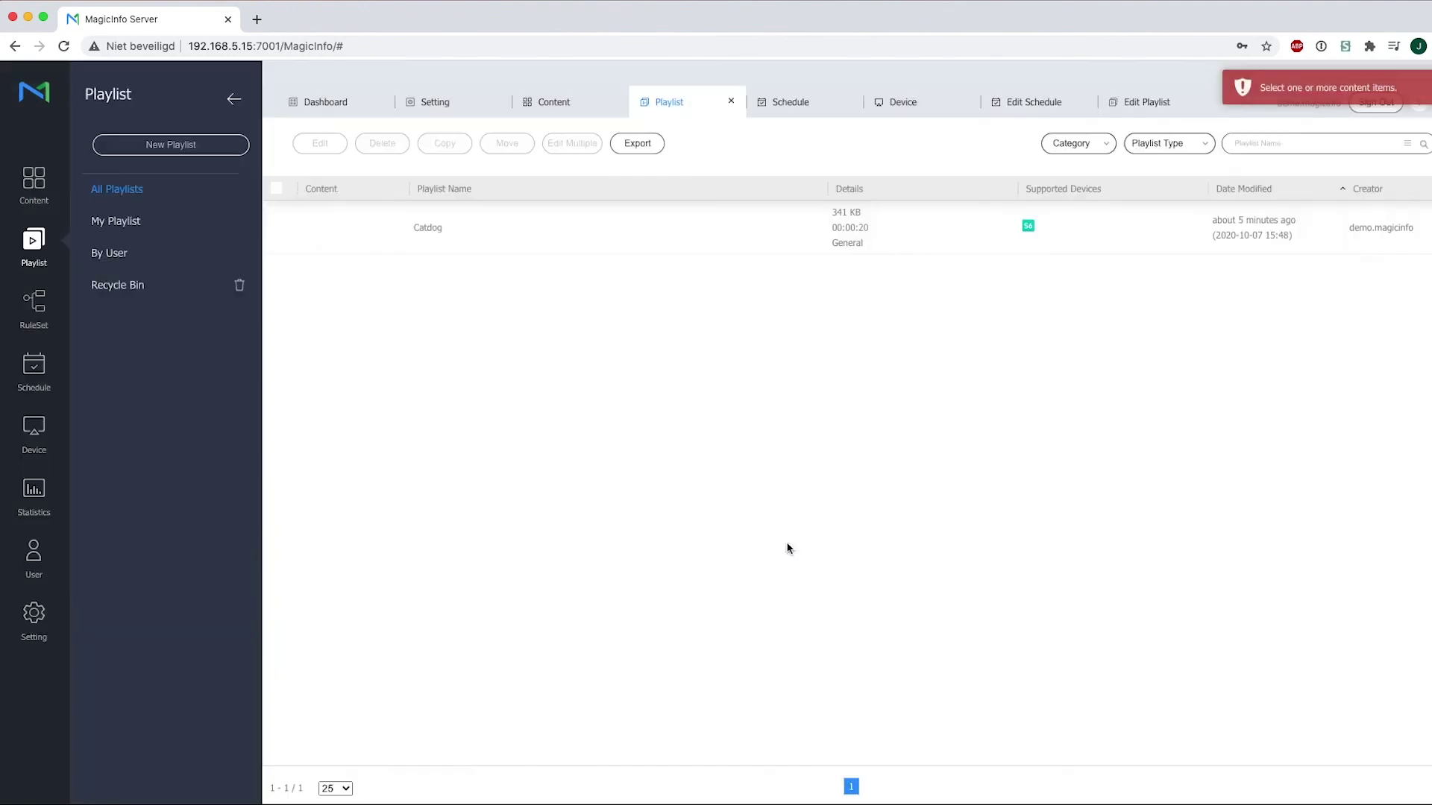
{"action": "left_click", "coordinate": [44, 433]}
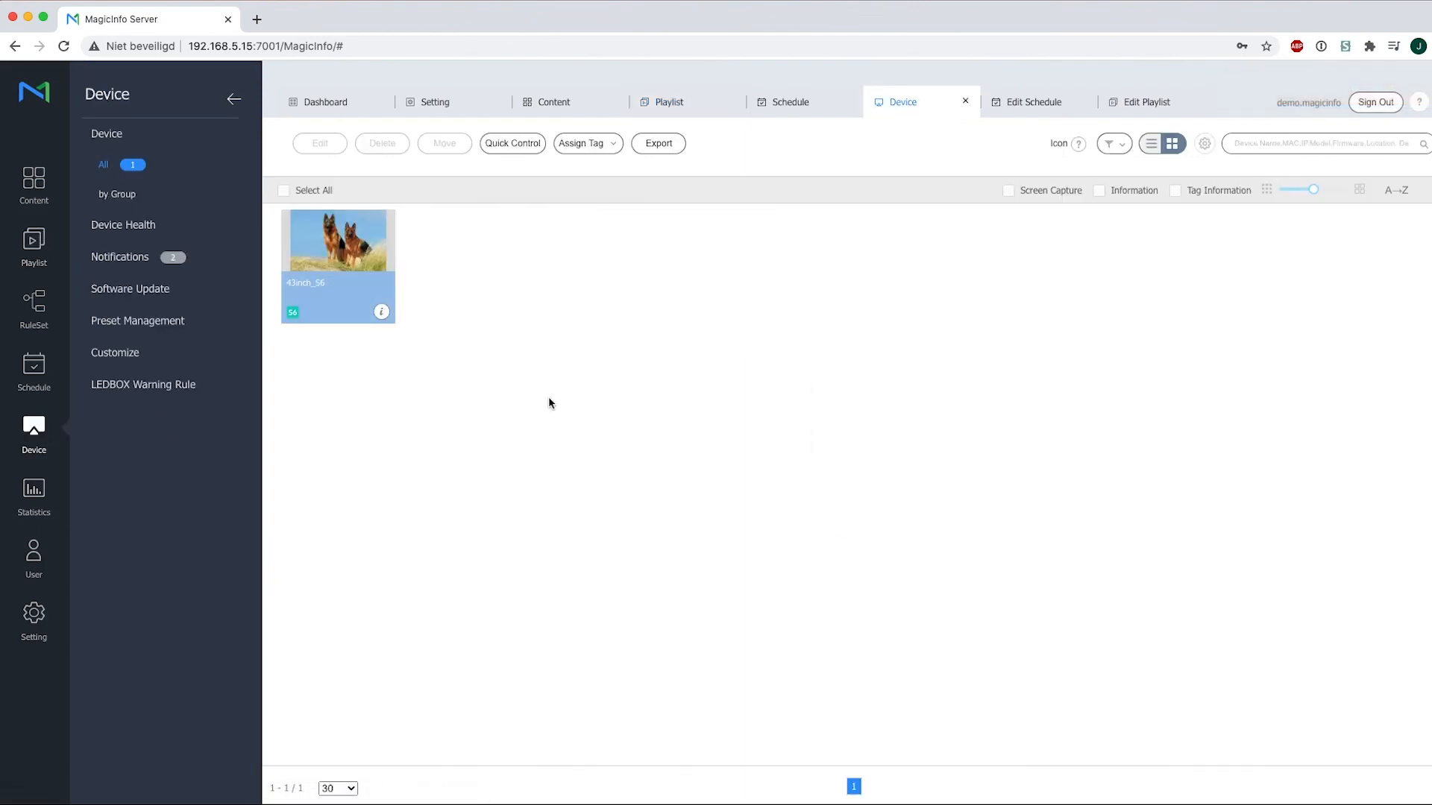